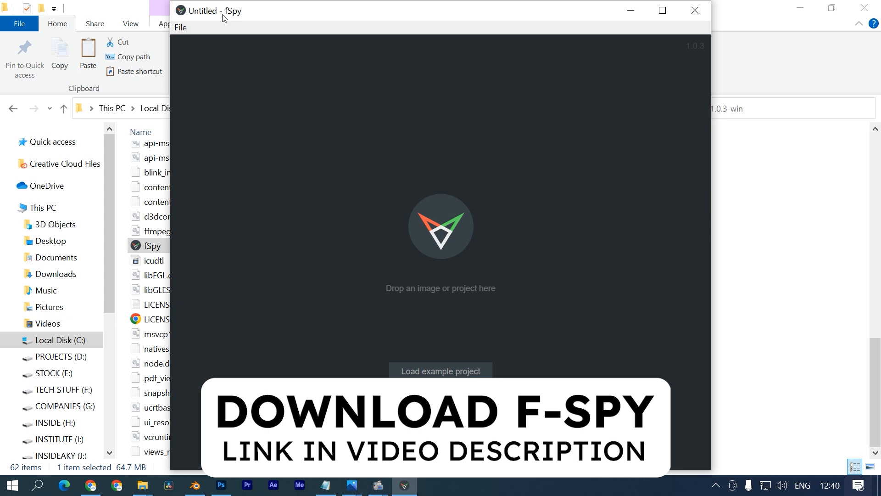
- Load the stage photo into a maximized fSpy window using 1 vanishing point
{"action": "left_click_drag", "start_coordinate": [181, 256], "coordinate": [469, 292]}
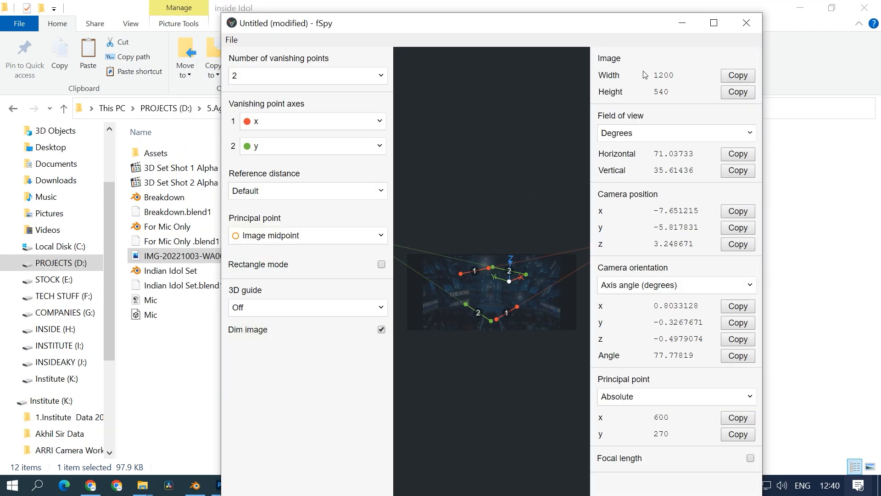
{"action": "left_click", "coordinate": [714, 23]}
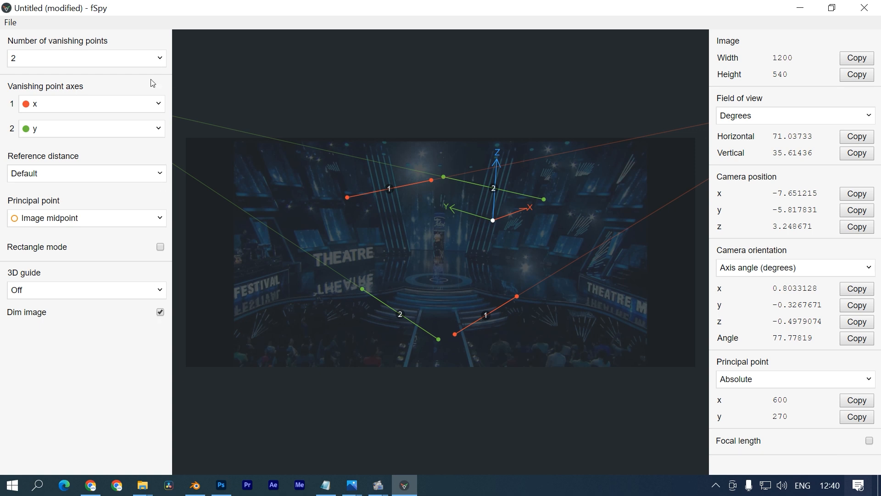
{"action": "left_click", "coordinate": [156, 59]}
{"action": "left_click", "coordinate": [16, 79]}
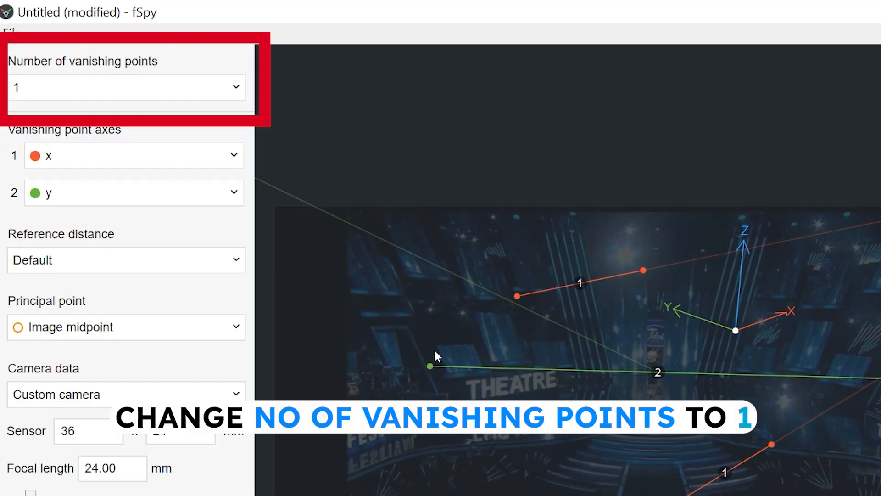
- Align the green and red vanishing lines' endpoints with the stage edges
{"action": "left_click_drag", "start_coordinate": [719, 233], "coordinate": [738, 216]}
{"action": "left_click_drag", "start_coordinate": [879, 377], "coordinate": [761, 387]}
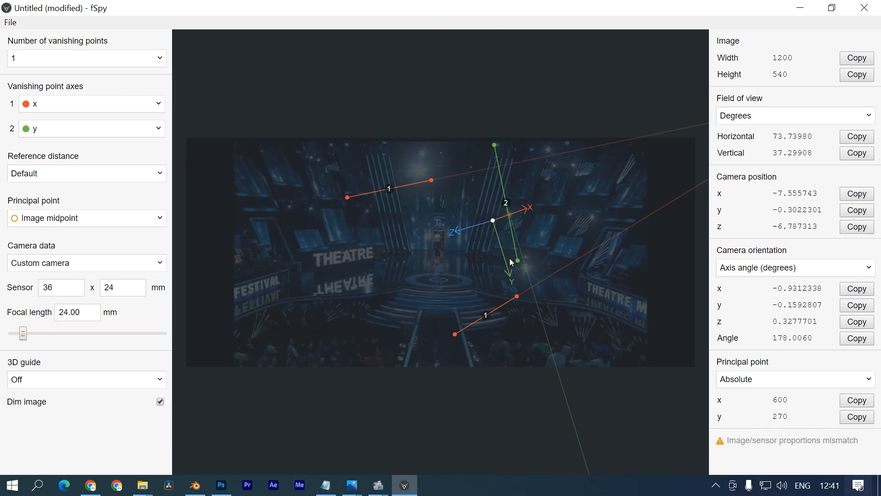
{"action": "left_click_drag", "start_coordinate": [466, 250], "coordinate": [465, 250]}
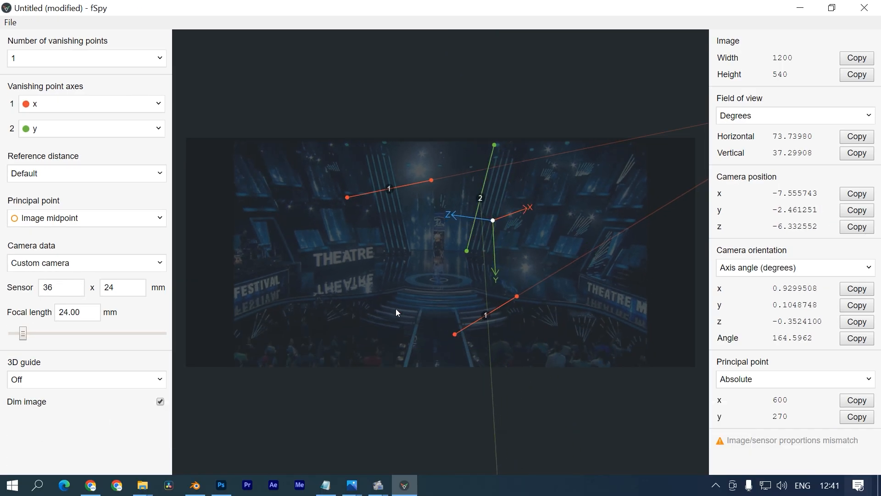
{"action": "left_click_drag", "start_coordinate": [454, 334], "coordinate": [411, 256]}
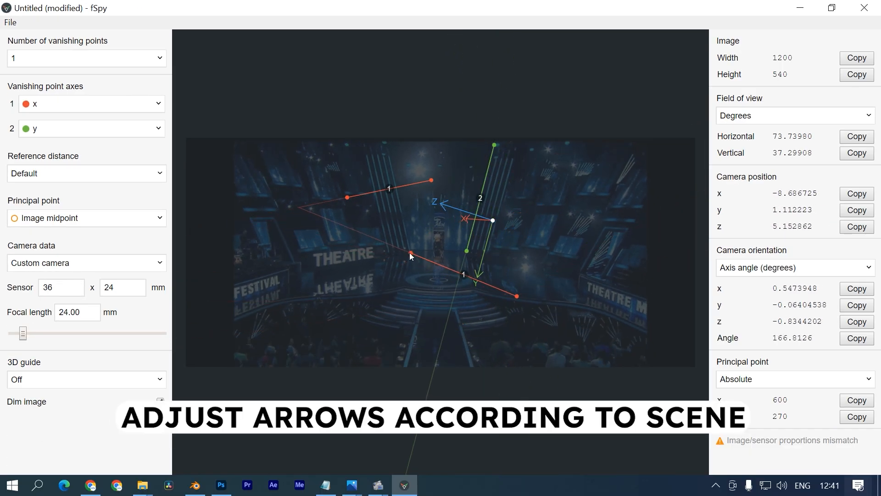
{"action": "left_click_drag", "start_coordinate": [516, 295], "coordinate": [477, 258]}
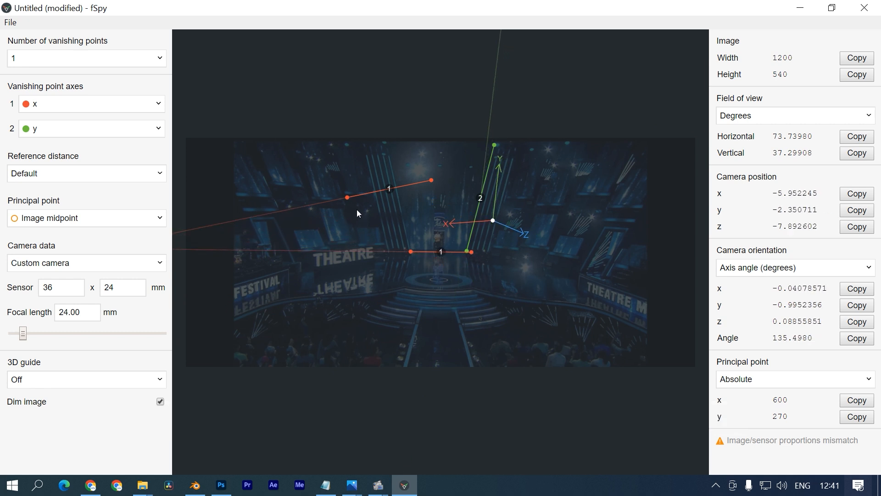
{"action": "left_click_drag", "start_coordinate": [344, 205], "coordinate": [308, 271]}
{"action": "left_click_drag", "start_coordinate": [431, 180], "coordinate": [389, 254]}
- Show a Box 3D guide, realign the lower red line, and move the origin to stage centre
{"action": "left_click", "coordinate": [60, 379]}
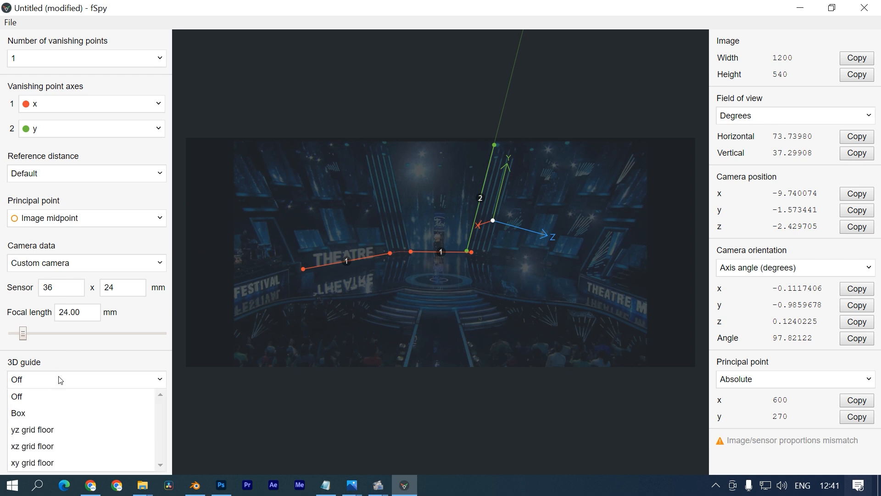
{"action": "left_click", "coordinate": [41, 415]}
{"action": "left_click_drag", "start_coordinate": [390, 252], "coordinate": [475, 292]}
{"action": "left_click_drag", "start_coordinate": [303, 269], "coordinate": [406, 289]}
{"action": "left_click_drag", "start_coordinate": [482, 225], "coordinate": [440, 205]}
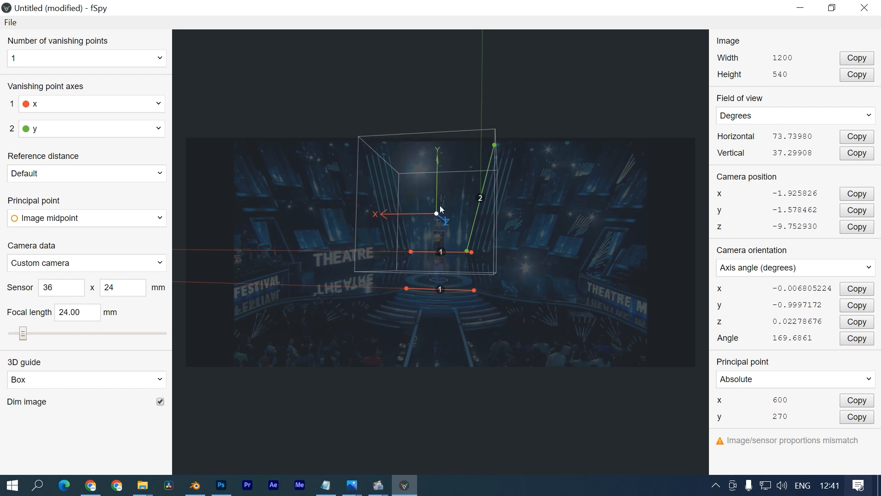
- Save the fSpy project as a new file in the project folder on PROJECTS (D:)
{"action": "left_click", "coordinate": [10, 22]}
{"action": "left_click", "coordinate": [156, 136]}
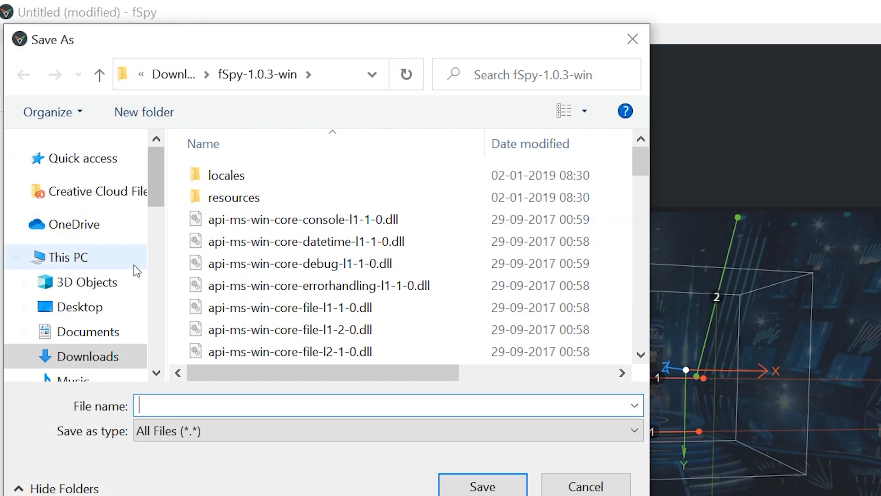
{"action": "scroll", "coordinate": [98, 321], "scroll_direction": "down", "scroll_amount": 3}
{"action": "left_click", "coordinate": [120, 292]}
{"action": "scroll", "coordinate": [287, 279], "scroll_direction": "down", "scroll_amount": 1}
{"action": "left_click", "coordinate": [156, 177]}
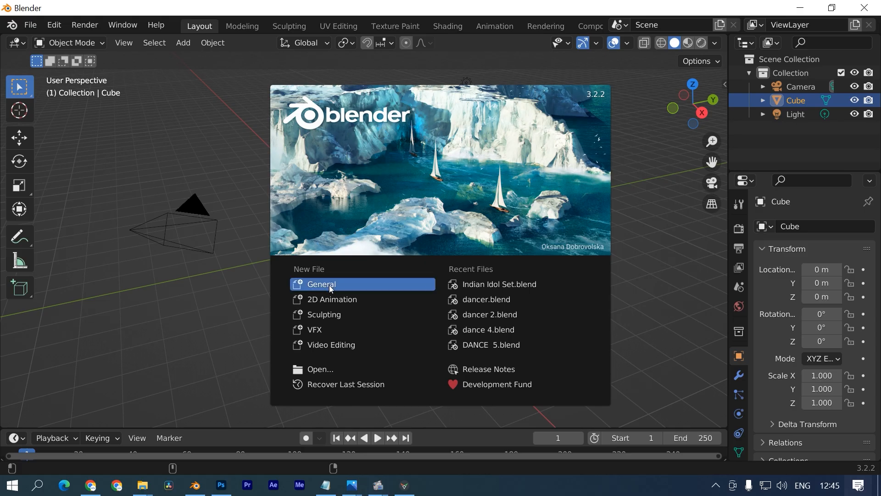
- Start a General scene and delete the default cube, camera and light
{"action": "left_click", "coordinate": [329, 285]}
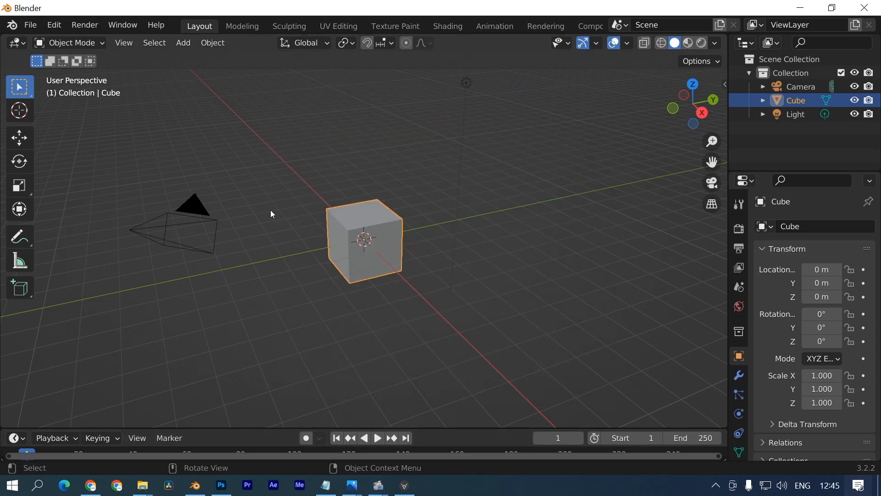
{"action": "key", "text": "a"}
{"action": "key", "text": "Delete"}
- Install and enable the fSpy-Blender-1.0.3 Import fSpy project add-on in Preferences
{"action": "left_click", "coordinate": [51, 26]}
{"action": "left_click", "coordinate": [120, 281]}
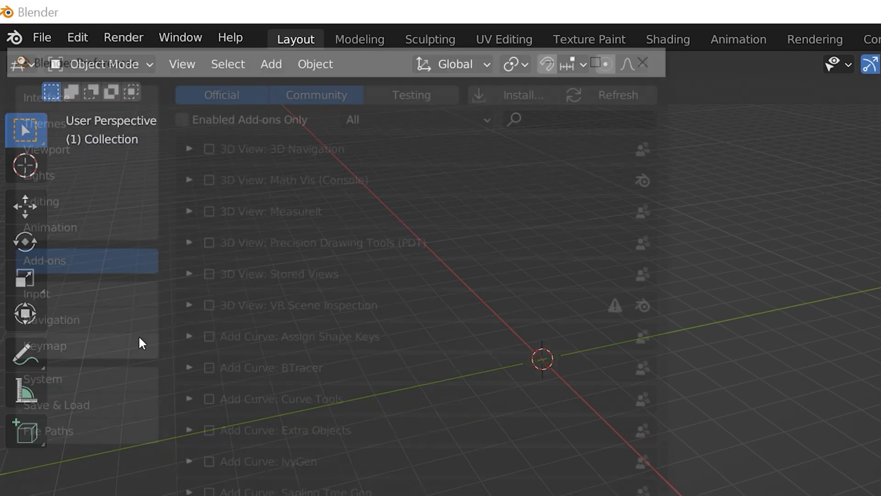
{"action": "left_click", "coordinate": [530, 87]}
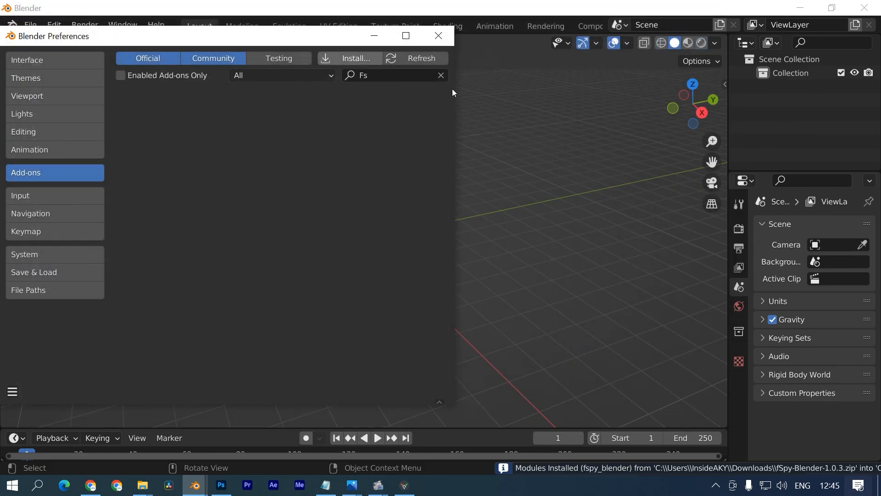
{"action": "left_click", "coordinate": [140, 95]}
{"action": "left_click", "coordinate": [441, 75]}
{"action": "left_click", "coordinate": [439, 36]}
{"action": "left_click", "coordinate": [29, 25]}
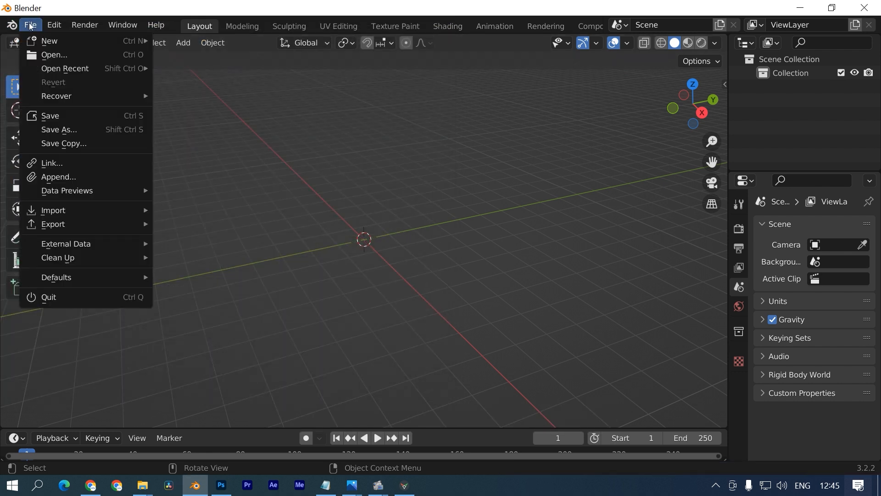
{"action": "mouse_move", "coordinate": [46, 215]}
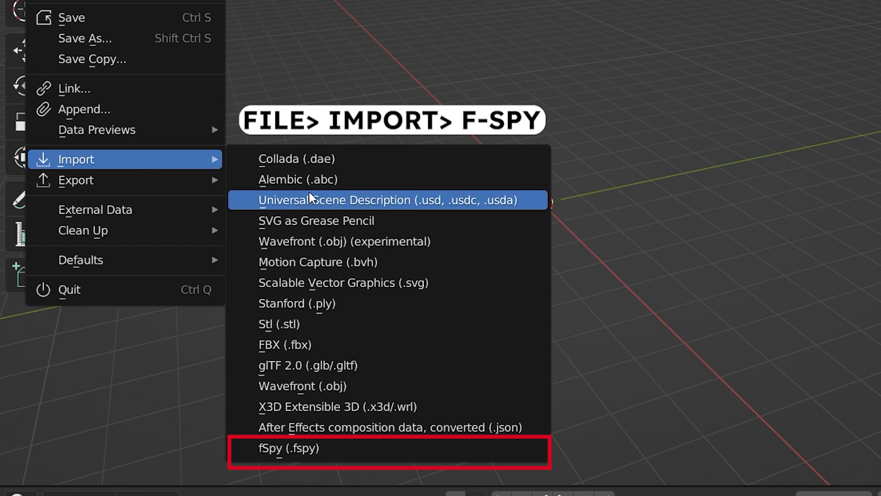
- Import the saved fSpy project and add a scaled-up Plain Axes empty
{"action": "left_click", "coordinate": [207, 402]}
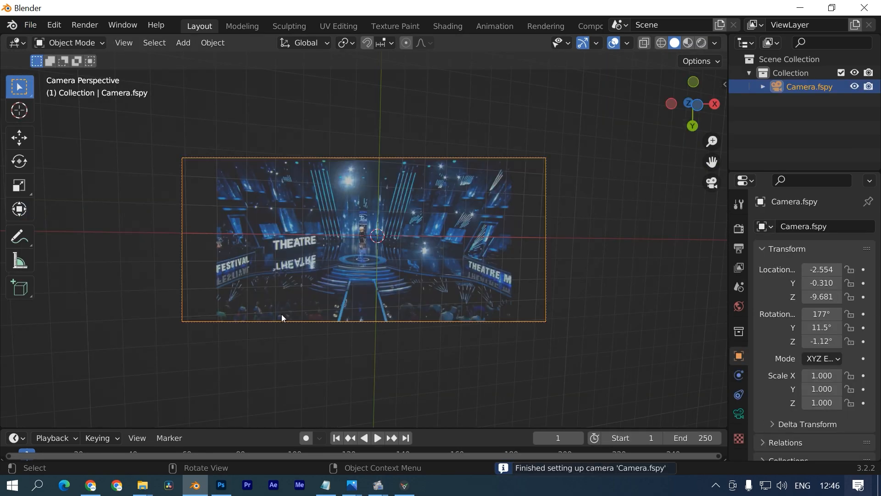
{"action": "left_click_drag", "start_coordinate": [133, 427], "coordinate": [132, 366]}
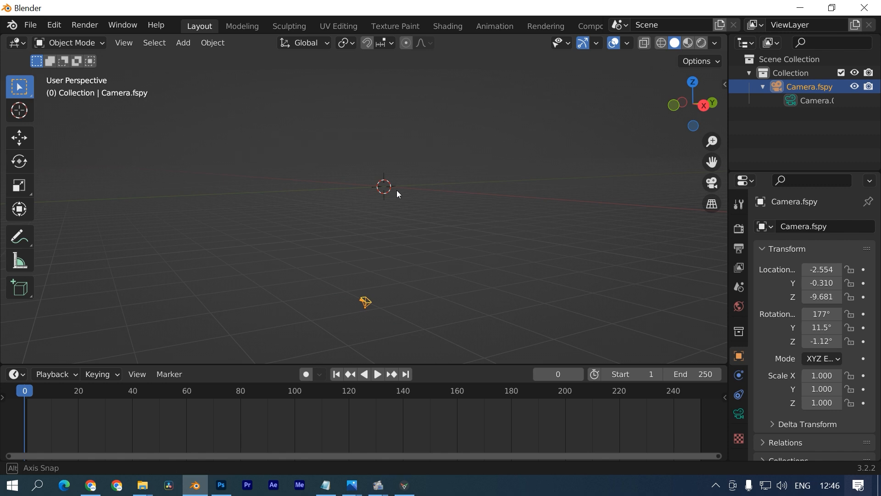
{"action": "key", "text": "shift+a"}
{"action": "mouse_move", "coordinate": [398, 289]}
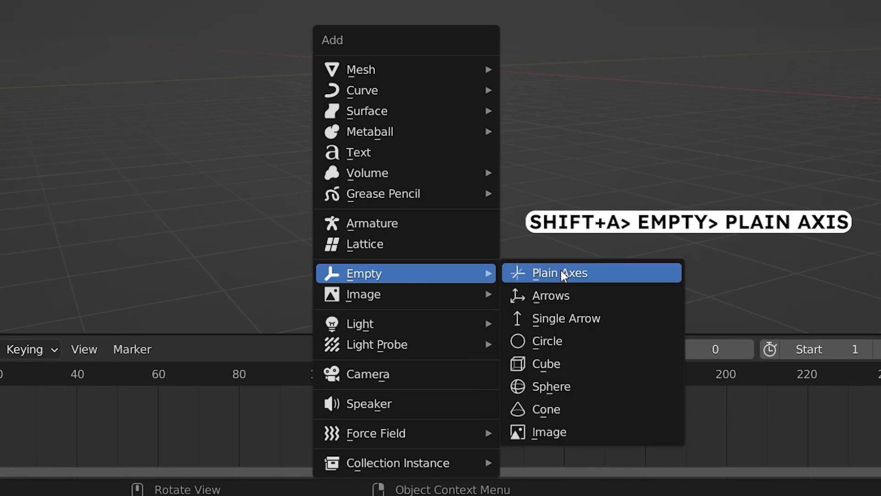
{"action": "left_click", "coordinate": [564, 275]}
{"action": "key", "text": "s"}
{"action": "left_click", "coordinate": [442, 217]}
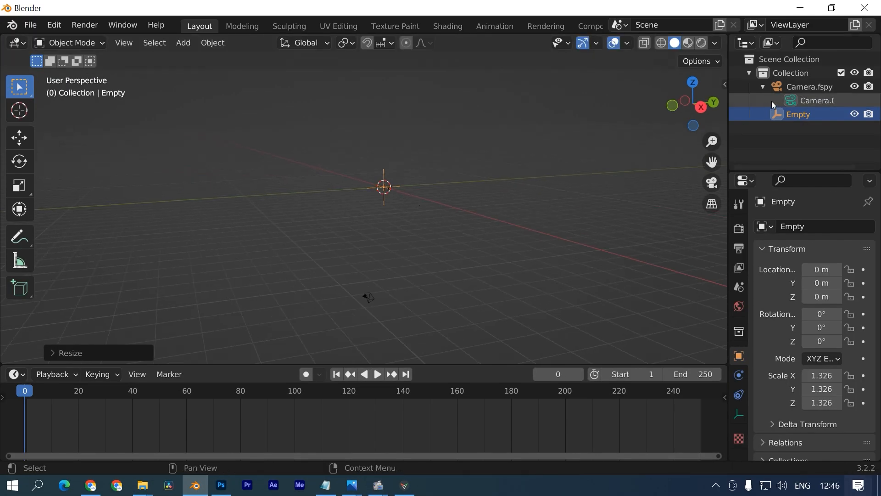
- Parent the fSpy camera to the empty with Object parenting
{"action": "left_click", "coordinate": [793, 85], "text": "ctrl"}
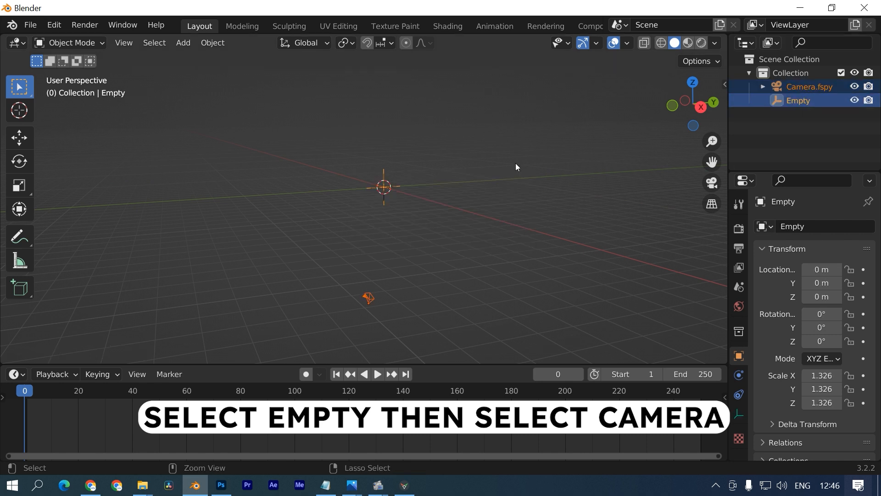
{"action": "key", "text": "ctrl+p"}
{"action": "left_click", "coordinate": [492, 173]}
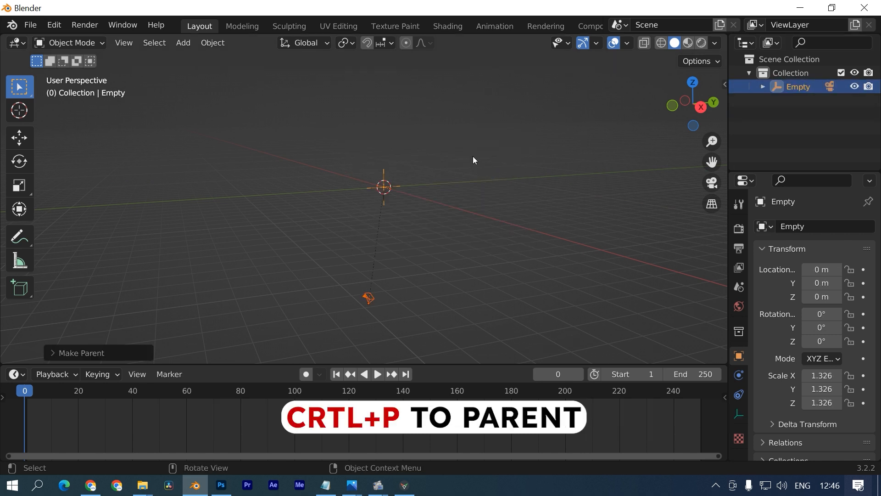
- Rotate the empty -90° about X and look through the fSpy camera
{"action": "key", "text": "r"}
{"action": "key", "text": "x"}
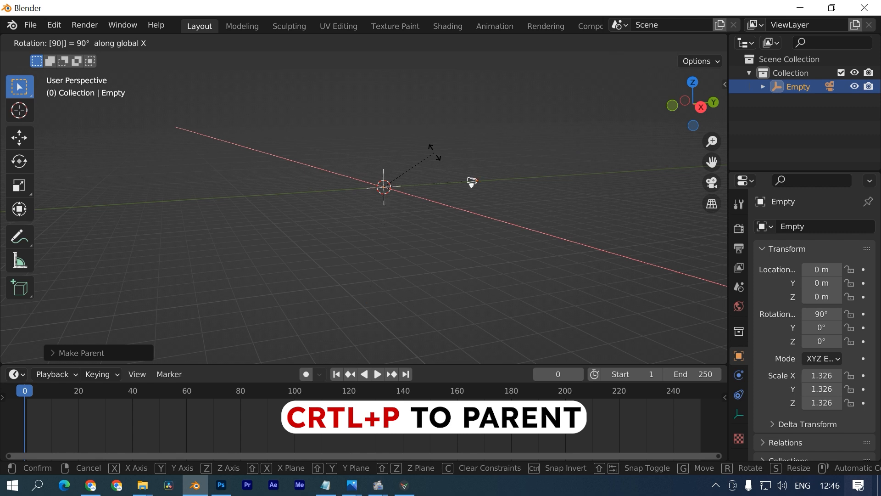
{"action": "key", "text": "z"}
{"action": "key", "text": "Escape"}
{"action": "type", "text": "rx-90"}
{"action": "key", "text": "Return"}
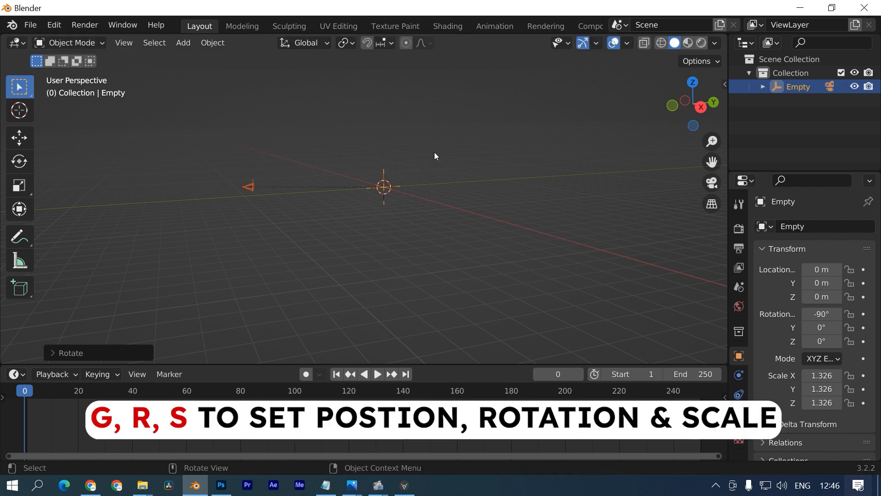
{"action": "middle_click_drag", "start_coordinate": [434, 152], "coordinate": [524, 139]}
{"action": "middle_click_drag", "start_coordinate": [484, 172], "coordinate": [453, 139]}
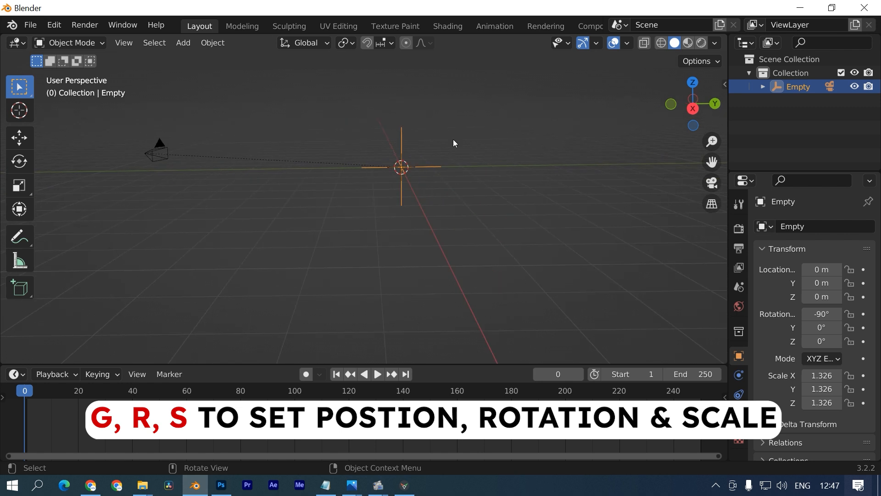
{"action": "key", "text": "KP_0"}
{"action": "key", "text": "shift+a"}
- Add a plane, scale it up and stretch it along X to cover the stage floor
{"action": "mouse_move", "coordinate": [258, 50]}
{"action": "left_click", "coordinate": [309, 51]}
{"action": "key", "text": "s"}
{"action": "left_click", "coordinate": [445, 222]}
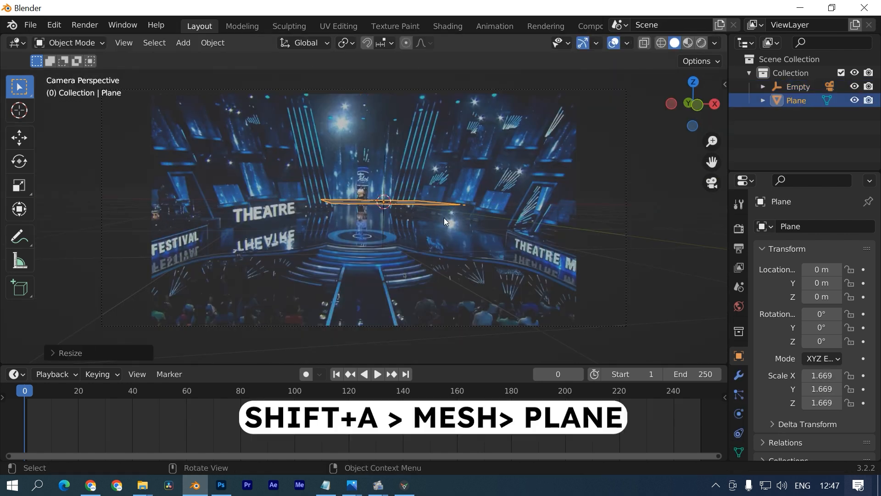
{"action": "key", "text": "g"}
{"action": "key", "text": "z"}
{"action": "key", "text": "Escape"}
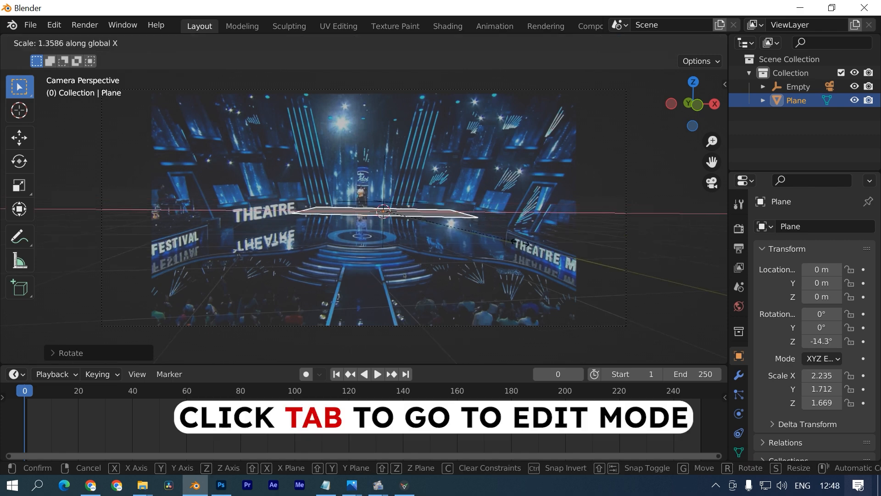
{"action": "left_click", "coordinate": [521, 242]}
- Extrude the plane's outer edges about 3.5 m upward and scale them outward into walls
{"action": "key", "text": "Tab"}
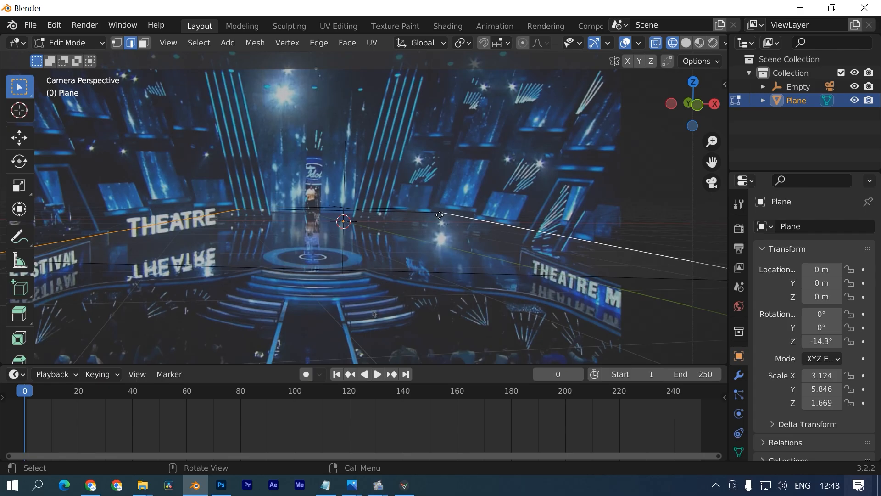
{"action": "key", "text": "e"}
{"action": "left_click", "coordinate": [425, 185]}
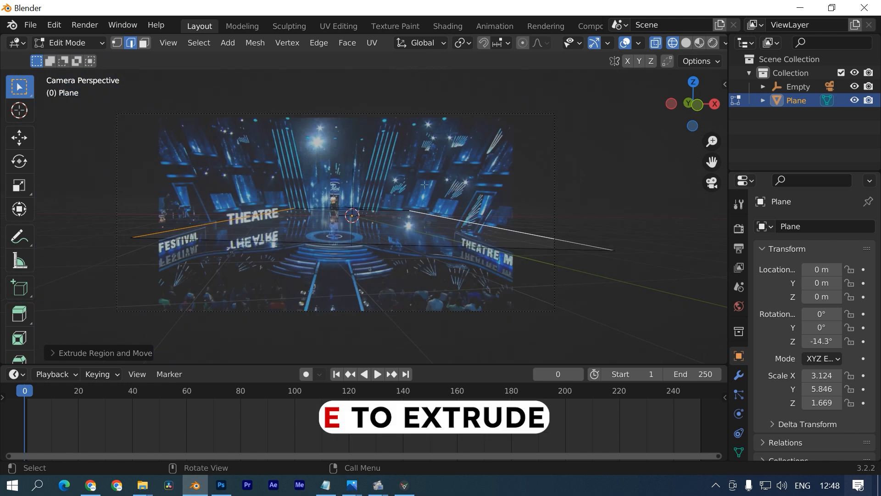
{"action": "key", "text": "e"}
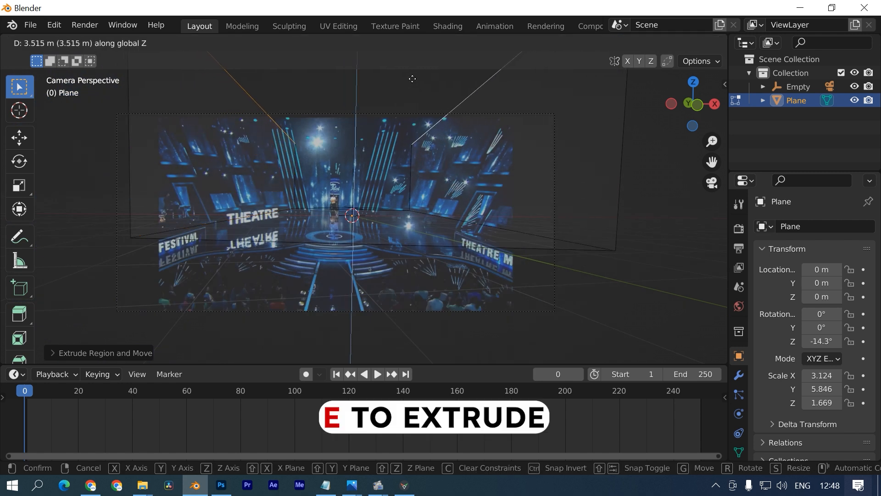
{"action": "left_click", "coordinate": [413, 78]}
{"action": "middle_click_drag", "start_coordinate": [405, 176], "coordinate": [428, 193], "text": "shift"}
{"action": "key", "text": "s"}
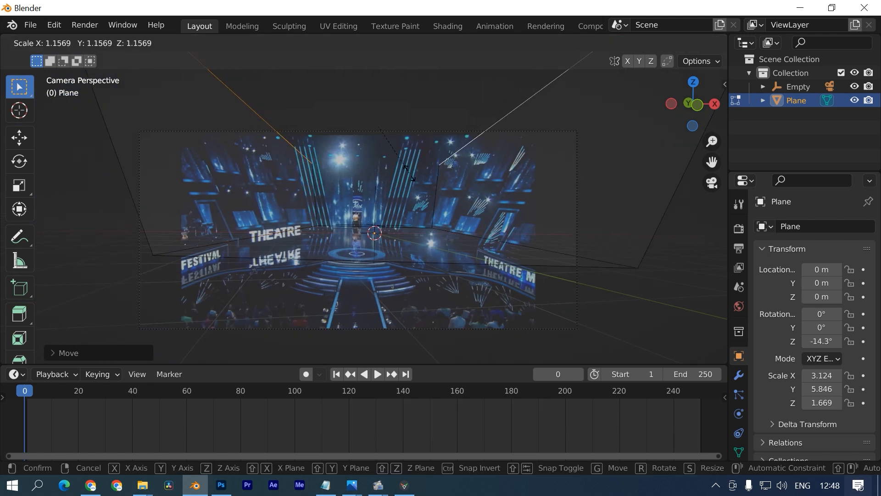
{"action": "left_click", "coordinate": [436, 169]}
{"action": "key", "text": "e"}
{"action": "left_click", "coordinate": [450, 139]}
{"action": "scroll", "coordinate": [450, 139], "scroll_direction": "up", "scroll_amount": 2}
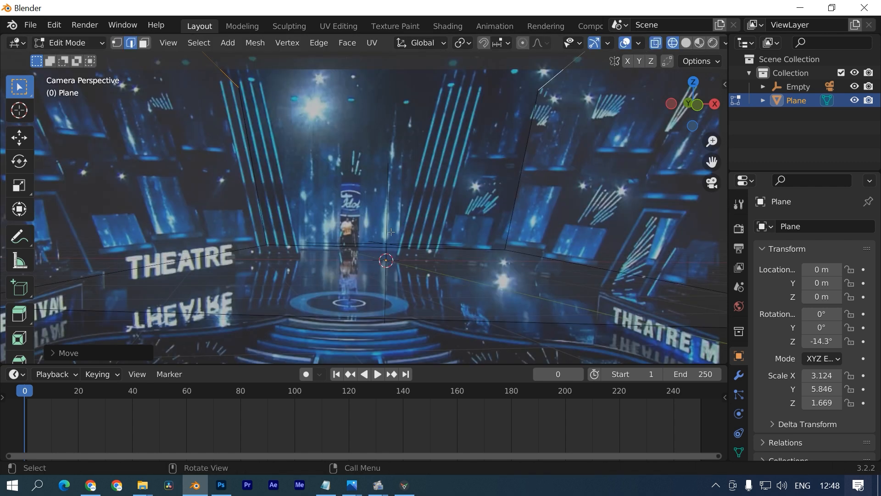
{"action": "scroll", "coordinate": [434, 218], "scroll_direction": "down", "scroll_amount": 1}
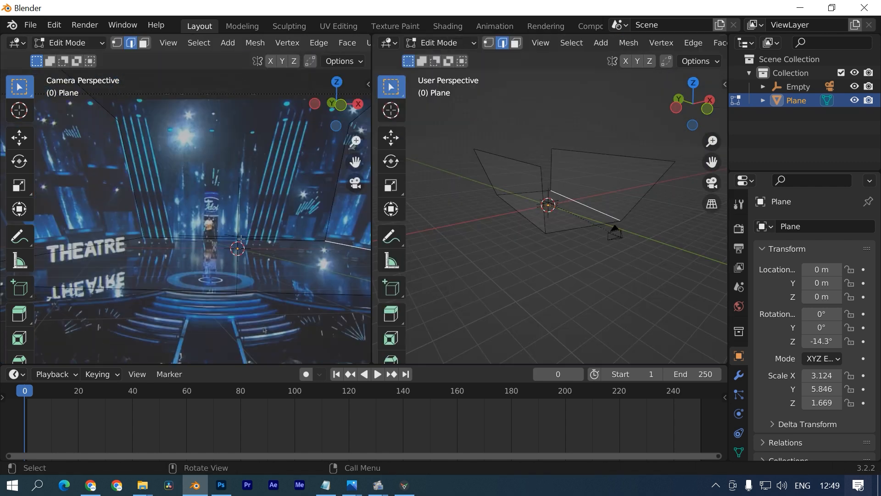
- Add three loop cuts across the plane
{"action": "left_click", "coordinate": [197, 239]}
{"action": "left_click", "coordinate": [199, 239]}
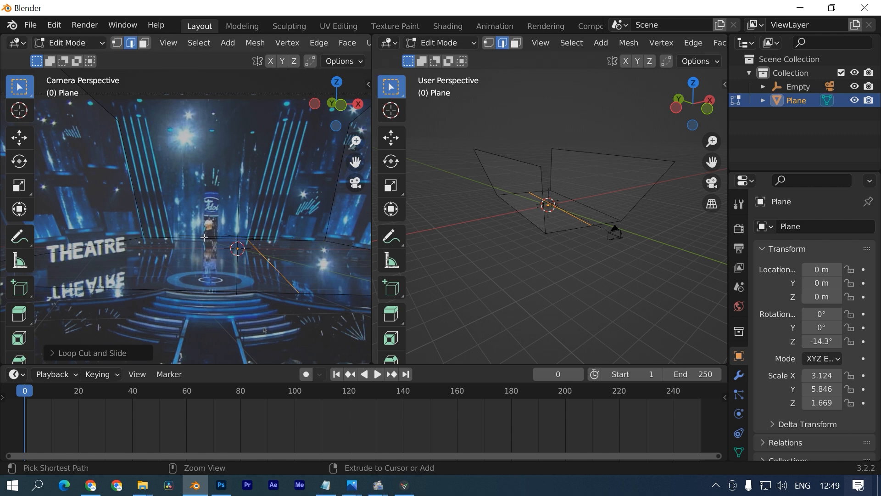
{"action": "key", "text": "ctrl+r"}
{"action": "left_click", "coordinate": [181, 239]}
{"action": "left_click", "coordinate": [180, 244]}
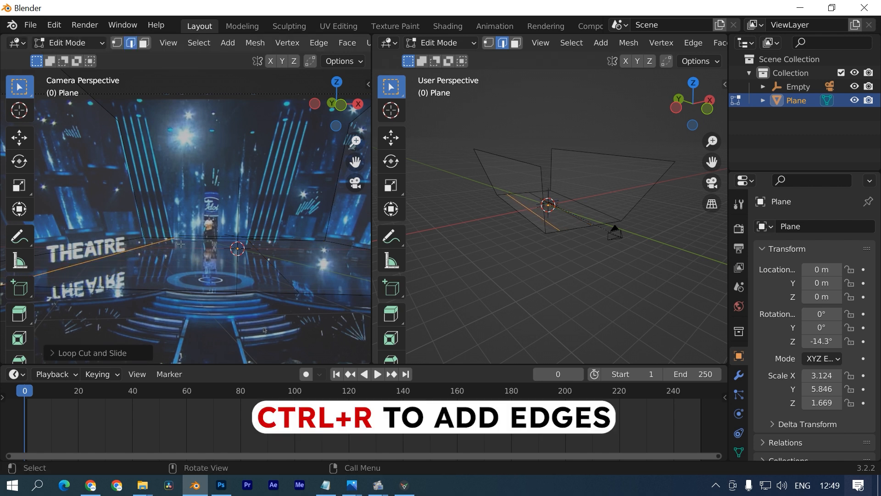
{"action": "key", "text": "ctrl+r"}
{"action": "left_click", "coordinate": [278, 241]}
{"action": "left_click", "coordinate": [280, 245]}
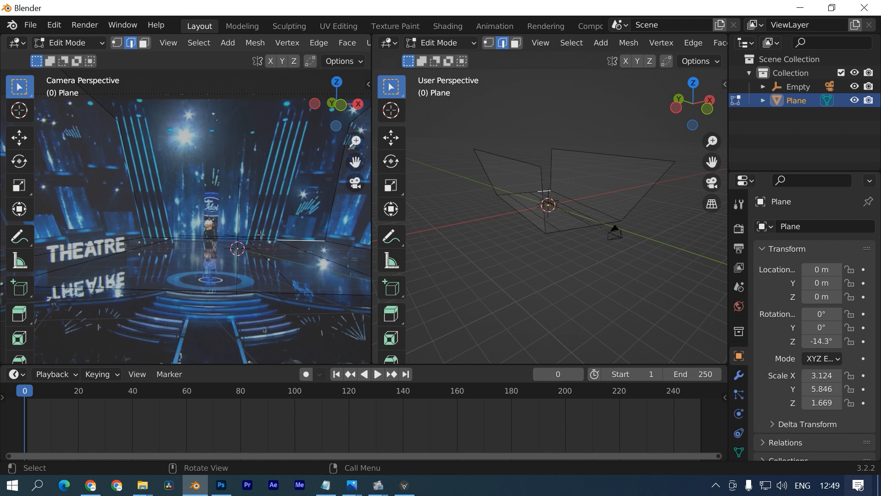
- Move the left wall's top edge along X to match the backdrop
{"action": "left_click", "coordinate": [267, 109]}
{"action": "key", "text": "s"}
{"action": "right_click", "coordinate": [188, 111]}
{"action": "left_click", "coordinate": [170, 106]}
{"action": "key", "text": "g"}
{"action": "key", "text": "x"}
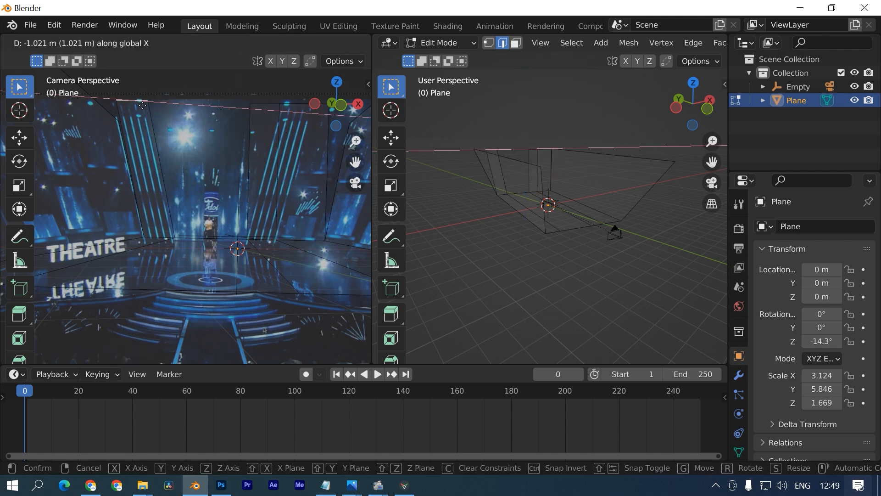
{"action": "left_click", "coordinate": [141, 105]}
- Move the two right top edges along Z to follow the stage screens
{"action": "middle_click_drag", "start_coordinate": [207, 110], "coordinate": [137, 122], "text": "shift"}
{"action": "left_click", "coordinate": [196, 116]}
{"action": "left_click", "coordinate": [235, 117], "text": "shift"}
{"action": "key", "text": "g"}
{"action": "key", "text": "x"}
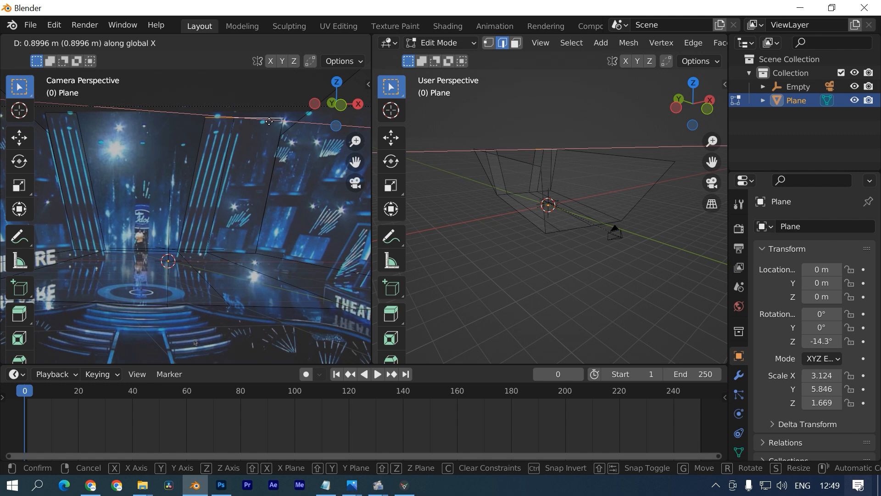
{"action": "key", "text": "z"}
{"action": "key", "text": "z"}
{"action": "left_click", "coordinate": [270, 122]}
- Shift the right top edge along Y, then 2.1 m along X
{"action": "middle_click_drag", "start_coordinate": [528, 220], "coordinate": [478, 232]}
{"action": "left_click", "coordinate": [478, 232], "text": "shift"}
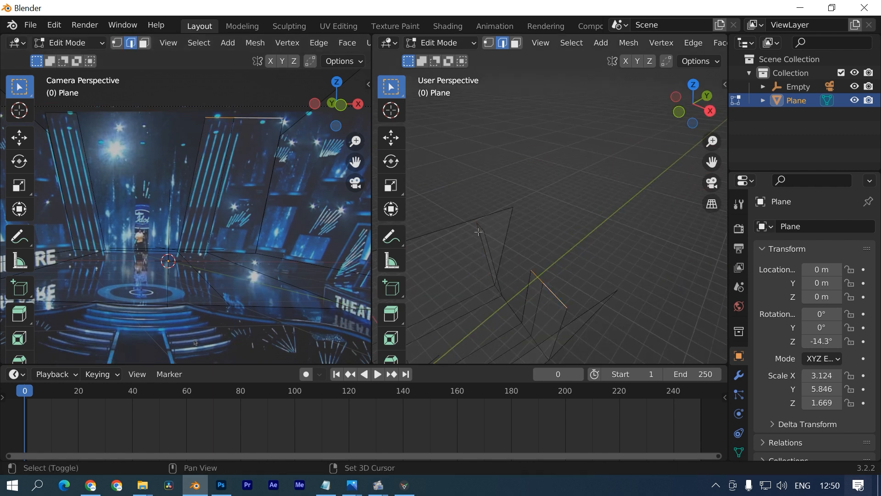
{"action": "key", "text": "g"}
{"action": "key", "text": "y"}
{"action": "left_click", "coordinate": [545, 262]}
{"action": "middle_click_drag", "start_coordinate": [545, 262], "coordinate": [608, 274]}
{"action": "key", "text": "g"}
{"action": "key", "text": "x"}
{"action": "left_click", "coordinate": [596, 271]}
- In top view, reposition the left edge to line up with the side set pieces
{"action": "key", "text": "KP_7"}
{"action": "key", "text": "g"}
{"action": "middle_click_drag", "start_coordinate": [554, 245], "coordinate": [703, 263], "text": "shift"}
{"action": "left_click", "coordinate": [611, 262]}
{"action": "left_click_drag", "start_coordinate": [661, 207], "coordinate": [691, 248], "text": "ctrl"}
{"action": "key", "text": "g"}
{"action": "left_click", "coordinate": [565, 205]}
{"action": "middle_click_drag", "start_coordinate": [565, 204], "coordinate": [515, 175]}
{"action": "scroll", "coordinate": [237, 252], "scroll_direction": "down", "scroll_amount": 2}
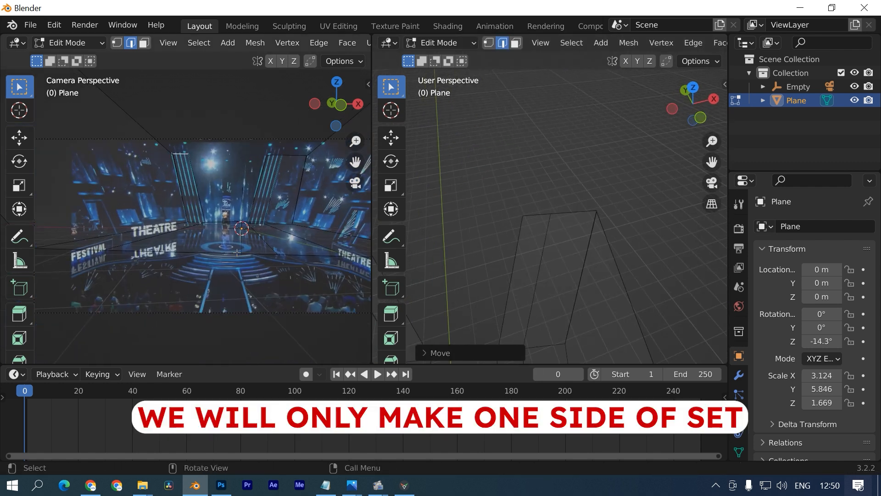
{"action": "left_click", "coordinate": [237, 252]}
- Parent the Plane to the Empty using Object (Keep Transform)
{"action": "key", "text": "Tab"}
{"action": "key", "text": "KP_7"}
{"action": "left_click", "coordinate": [785, 87]}
{"action": "key", "text": "ctrl+z"}
{"action": "left_click", "coordinate": [799, 87], "text": "ctrl"}
{"action": "key", "text": "ctrl+p"}
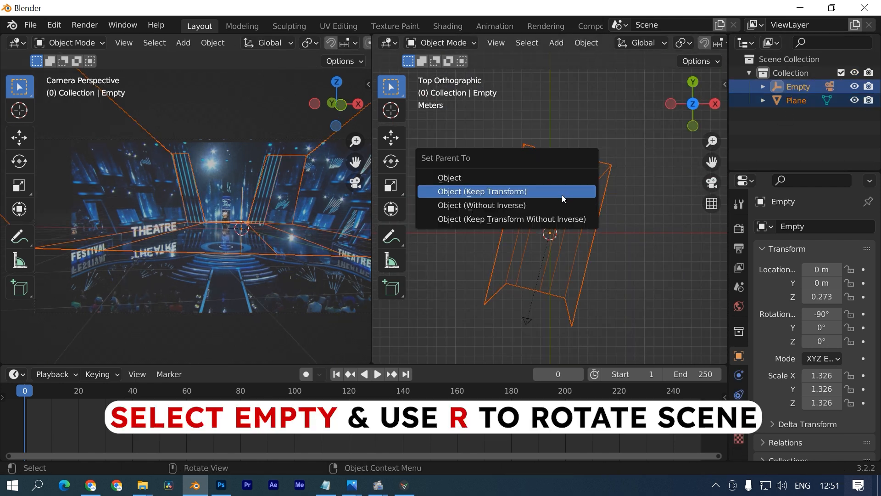
{"action": "left_click", "coordinate": [492, 191]}
- Rotate the Empty 13.7° about Z and nudge it along X to fit the backdrop
{"action": "key", "text": "r"}
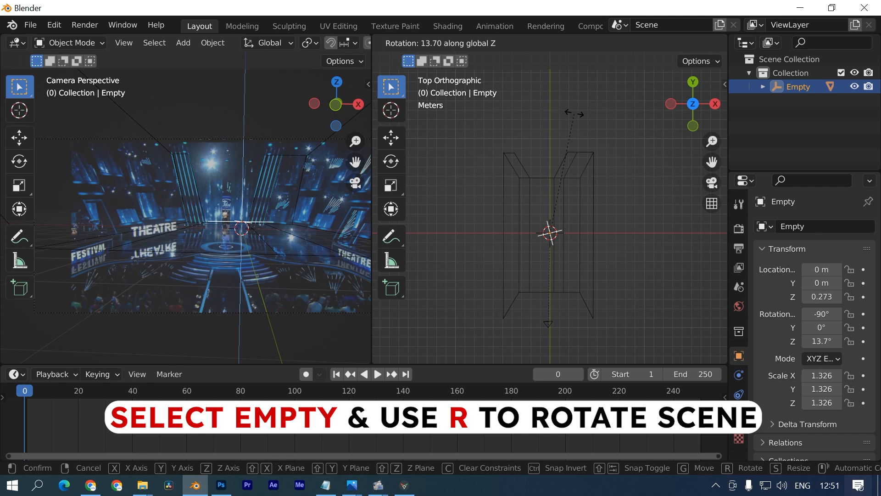
{"action": "left_click", "coordinate": [575, 113]}
{"action": "key", "text": "g"}
{"action": "key", "text": "x"}
{"action": "left_click", "coordinate": [595, 223]}
{"action": "scroll", "coordinate": [595, 223], "scroll_direction": "up", "scroll_amount": 3}
{"action": "key", "text": "g"}
{"action": "key", "text": "x"}
{"action": "left_click", "coordinate": [576, 249]}
{"action": "middle_click_drag", "start_coordinate": [576, 250], "coordinate": [578, 145]}
{"action": "left_click", "coordinate": [562, 176]}
{"action": "key", "text": "KP_0"}
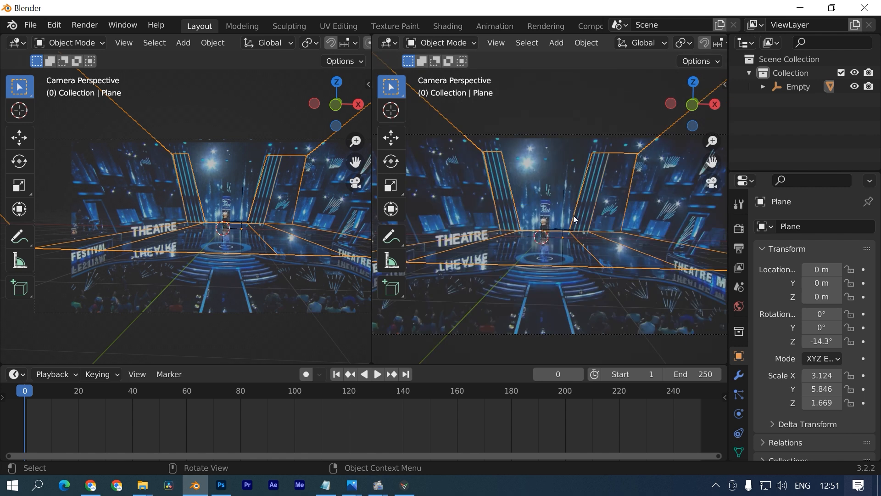
- Loop-cut the plane and delete all faces on its left half
{"action": "key", "text": "Tab"}
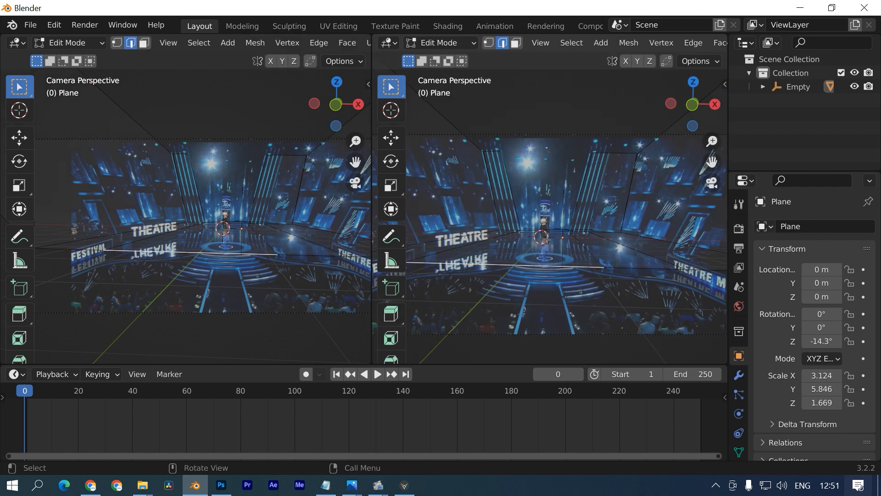
{"action": "left_click", "coordinate": [547, 238]}
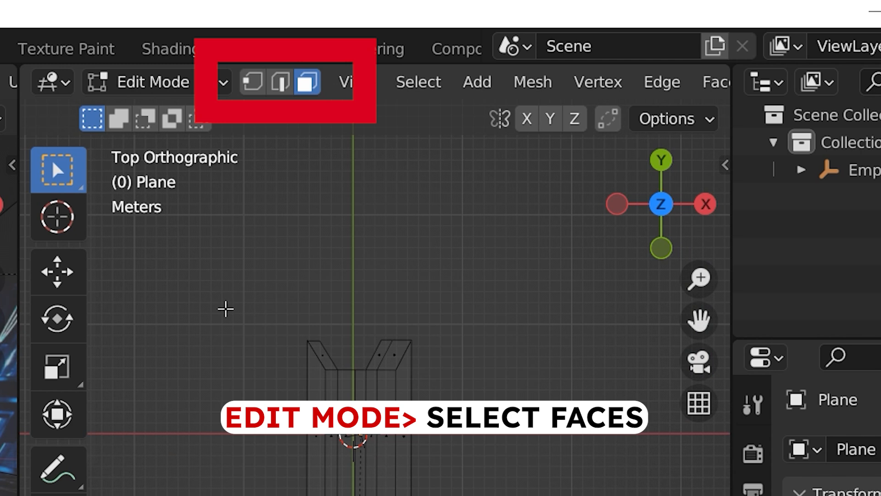
{"action": "left_click_drag", "start_coordinate": [241, 320], "coordinate": [345, 494]}
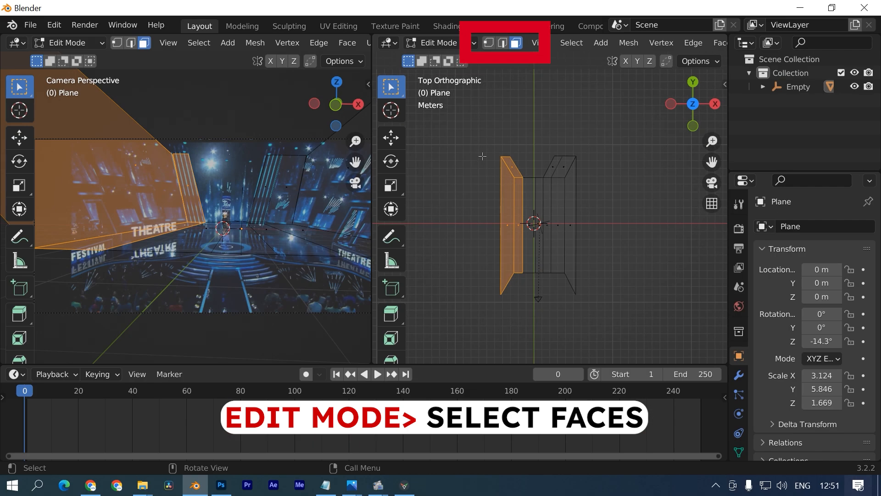
{"action": "left_click_drag", "start_coordinate": [491, 158], "coordinate": [531, 288]}
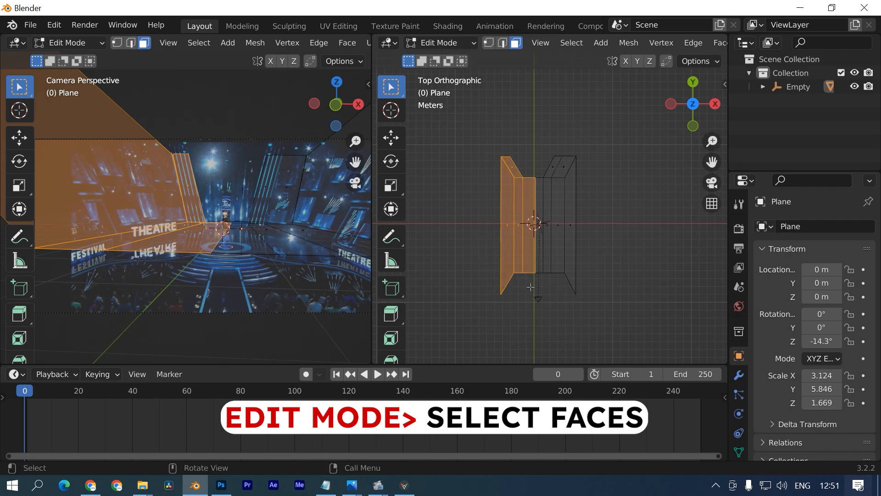
{"action": "key", "text": "x"}
{"action": "left_click", "coordinate": [513, 280]}
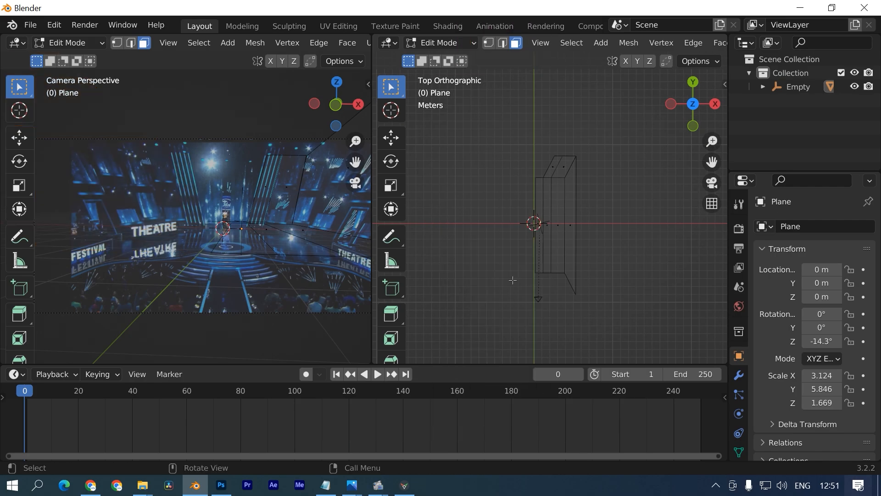
- Raise the top edge of the remaining wall along the Z axis
{"action": "scroll", "coordinate": [324, 268], "scroll_direction": "up", "scroll_amount": 4}
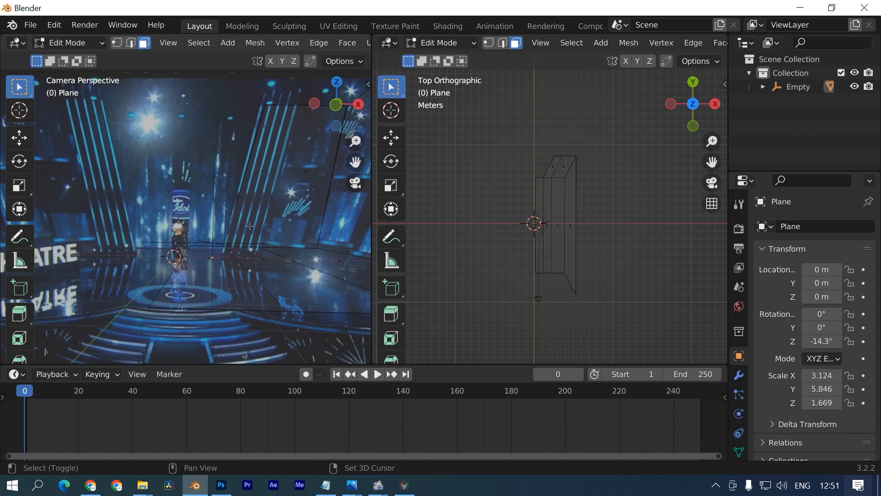
{"action": "middle_click_drag", "start_coordinate": [249, 226], "coordinate": [226, 256], "text": "shift"}
{"action": "left_click_drag", "start_coordinate": [170, 260], "coordinate": [195, 274]}
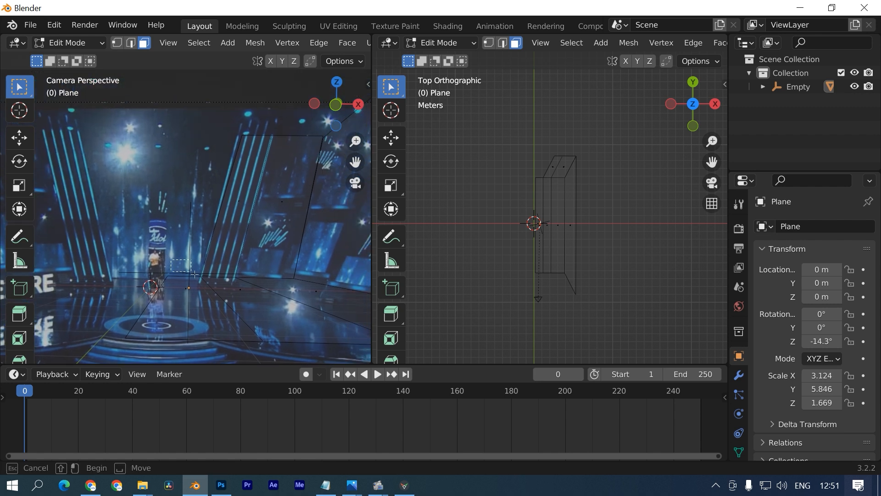
{"action": "key", "text": "g"}
{"action": "key", "text": "z"}
{"action": "left_click", "coordinate": [231, 261]}
{"action": "middle_click_drag", "start_coordinate": [293, 132], "coordinate": [279, 145], "text": "shift"}
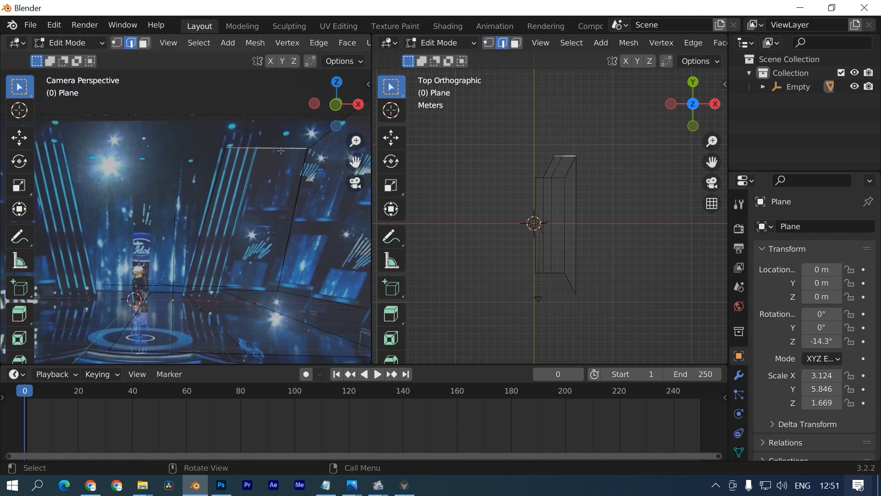
{"action": "scroll", "coordinate": [551, 216], "scroll_direction": "up", "scroll_amount": 3}
{"action": "key", "text": "g"}
{"action": "key", "text": "z"}
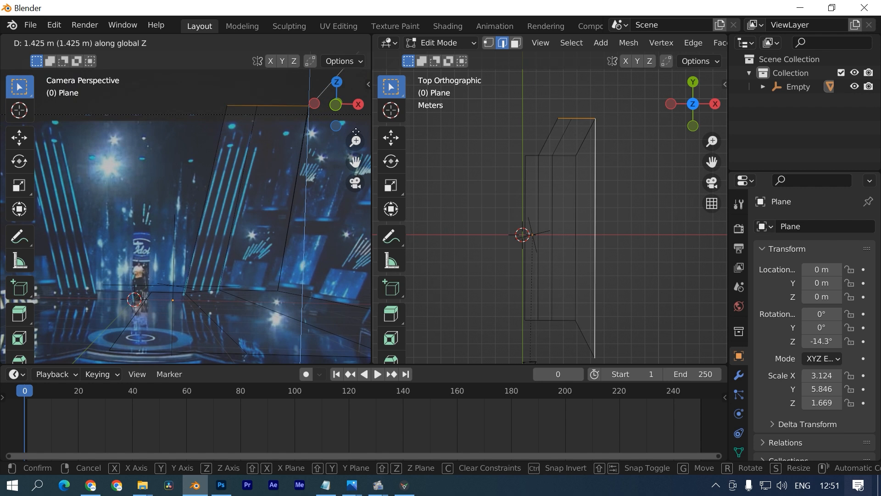
{"action": "left_click", "coordinate": [356, 122]}
{"action": "middle_click_drag", "start_coordinate": [626, 221], "coordinate": [569, 232]}
{"action": "scroll", "coordinate": [559, 173], "scroll_direction": "up", "scroll_amount": 3}
- Select the corner vertex in vertex mode and set snapping to Vertex
{"action": "key", "text": "Tab"}
{"action": "key", "text": "Tab"}
{"action": "left_click", "coordinate": [566, 199]}
{"action": "scroll", "coordinate": [569, 232], "scroll_direction": "up", "scroll_amount": 2}
{"action": "key", "text": "g"}
{"action": "right_click", "coordinate": [552, 205]}
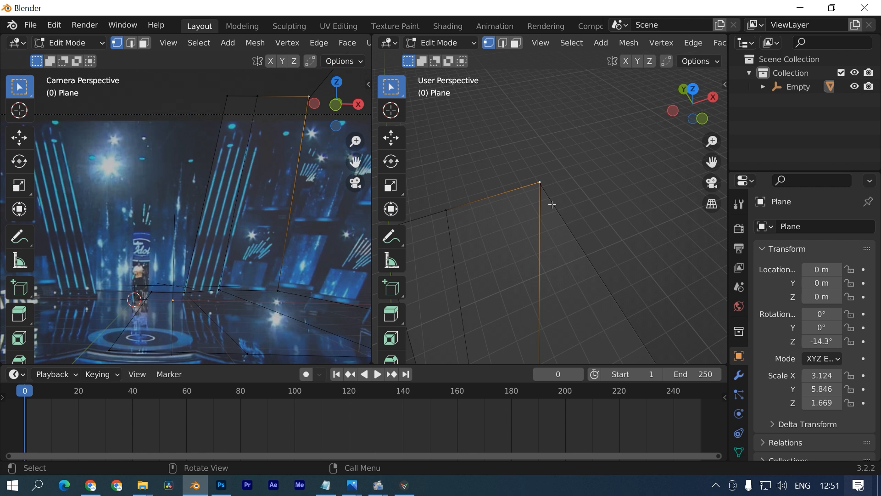
{"action": "left_click", "coordinate": [489, 43]}
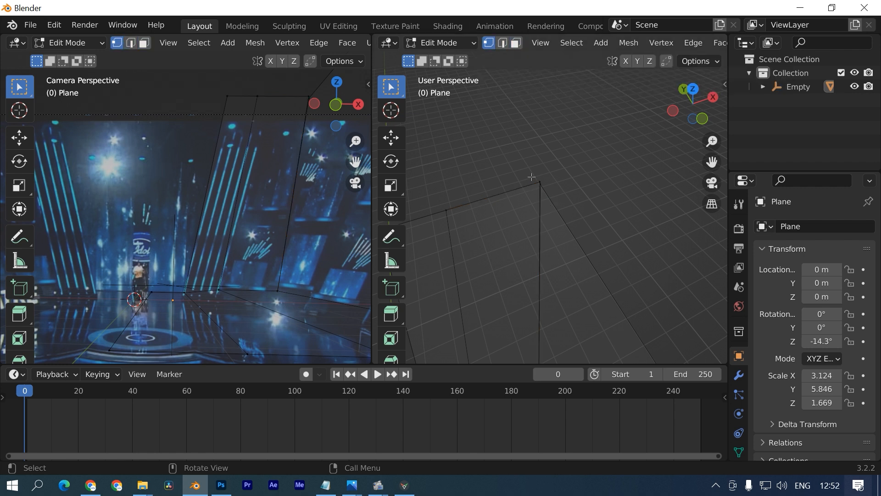
{"action": "left_click_drag", "start_coordinate": [373, 206], "coordinate": [202, 206]}
{"action": "middle_click_drag", "start_coordinate": [494, 196], "coordinate": [474, 264]}
{"action": "key", "text": "g"}
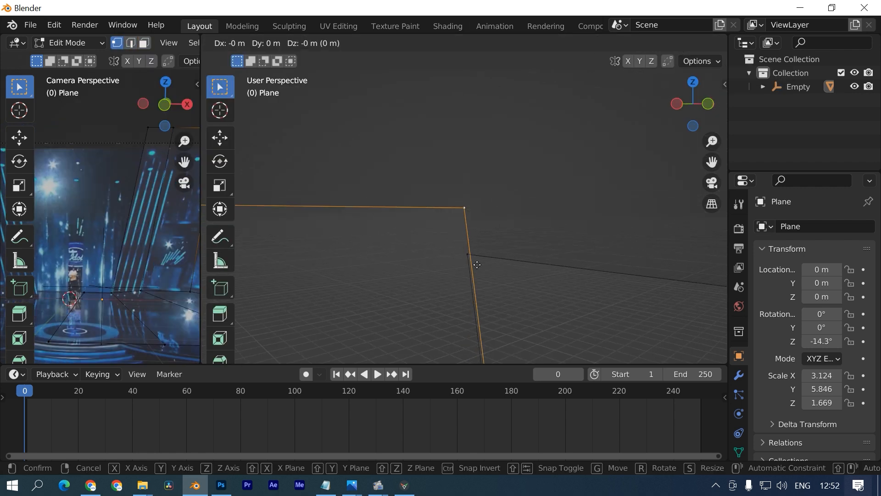
{"action": "right_click", "coordinate": [464, 79]}
{"action": "left_click", "coordinate": [700, 42]}
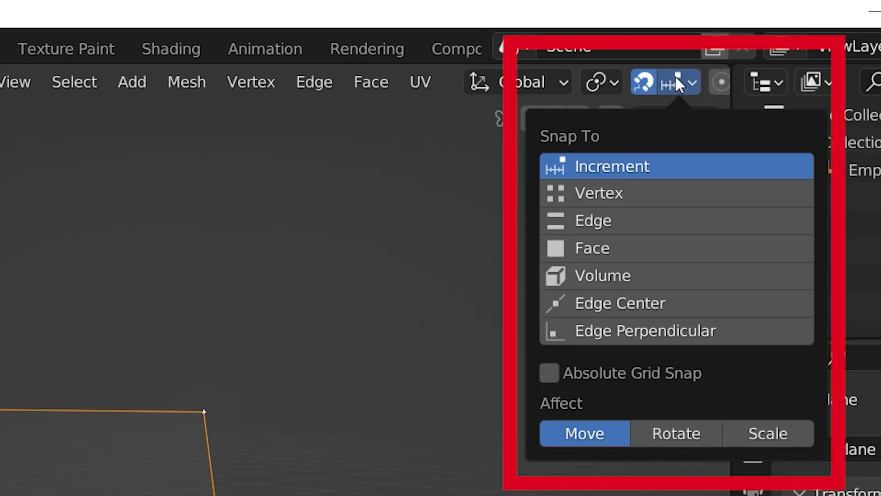
{"action": "left_click", "coordinate": [621, 194]}
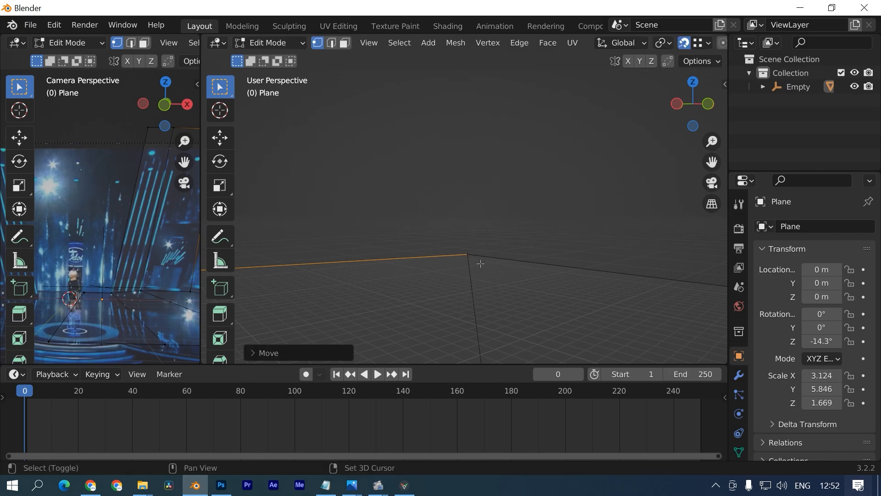
- Merge the selected corner vertices At Center so the walls meet
{"action": "middle_click_drag", "start_coordinate": [481, 264], "coordinate": [466, 221], "text": "shift"}
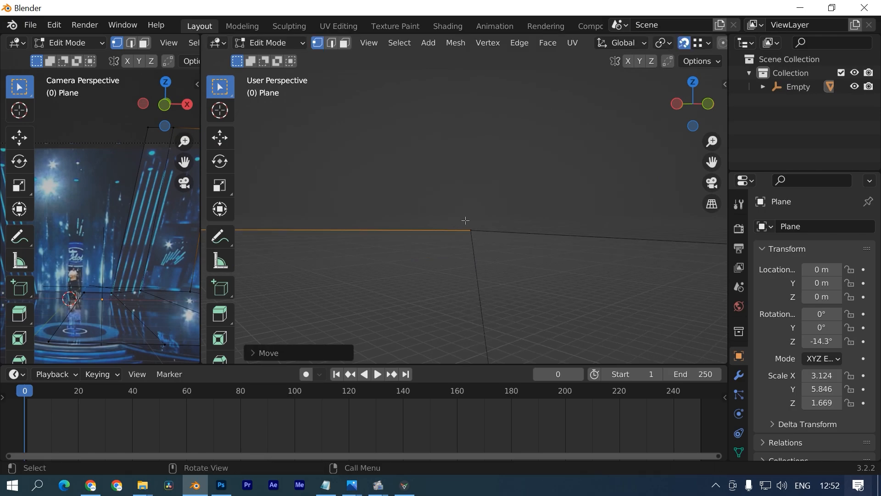
{"action": "left_click_drag", "start_coordinate": [729, 75], "coordinate": [836, 75]}
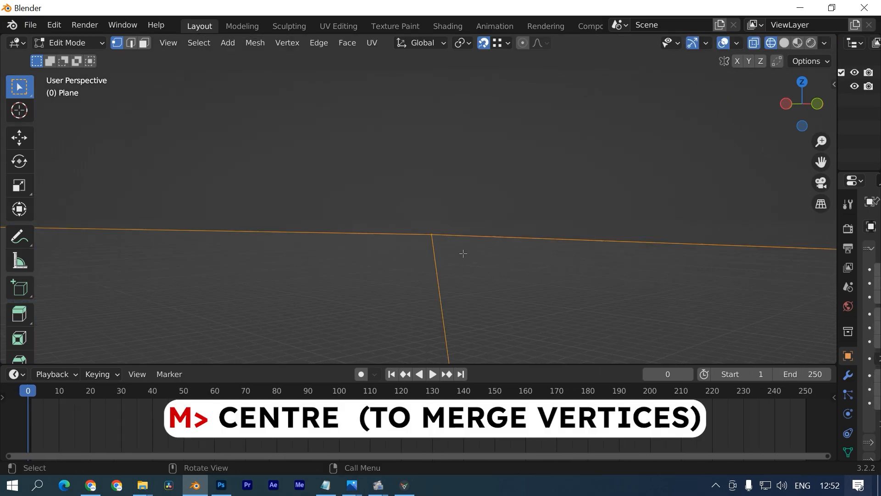
{"action": "key", "text": "m"}
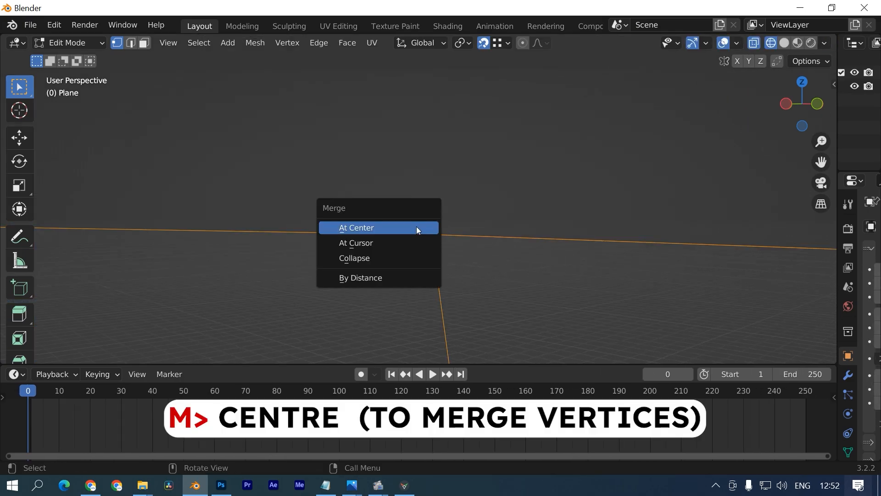
{"action": "left_click", "coordinate": [412, 227]}
{"action": "middle_click_drag", "start_coordinate": [462, 252], "coordinate": [407, 236], "text": "shift"}
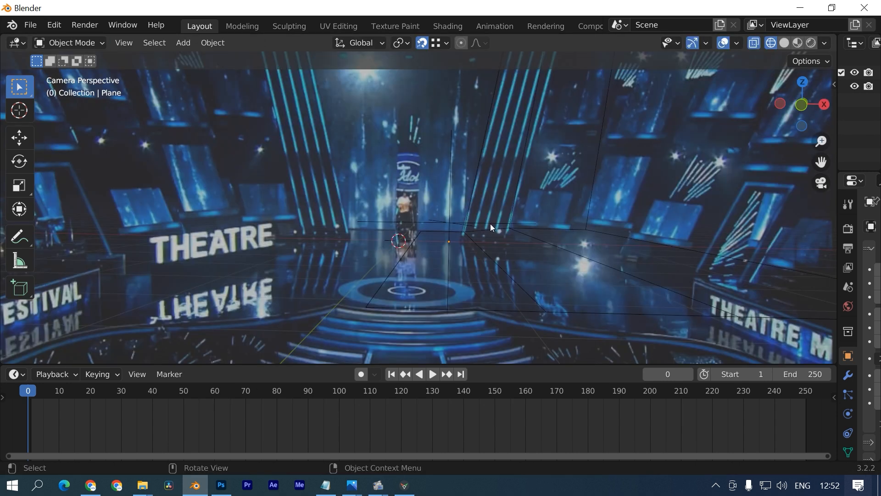
- Select the plane and lower its front floor edge along Z in Edit Mode
{"action": "left_click", "coordinate": [505, 226]}
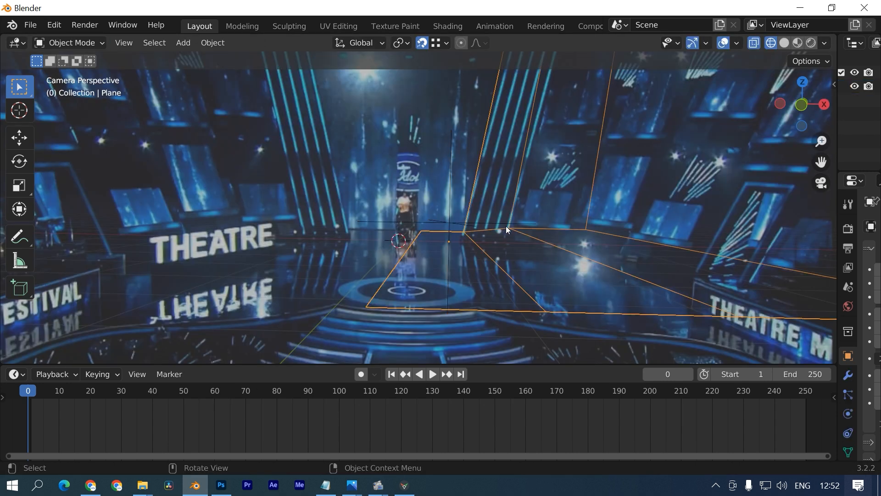
{"action": "left_click", "coordinate": [439, 43]}
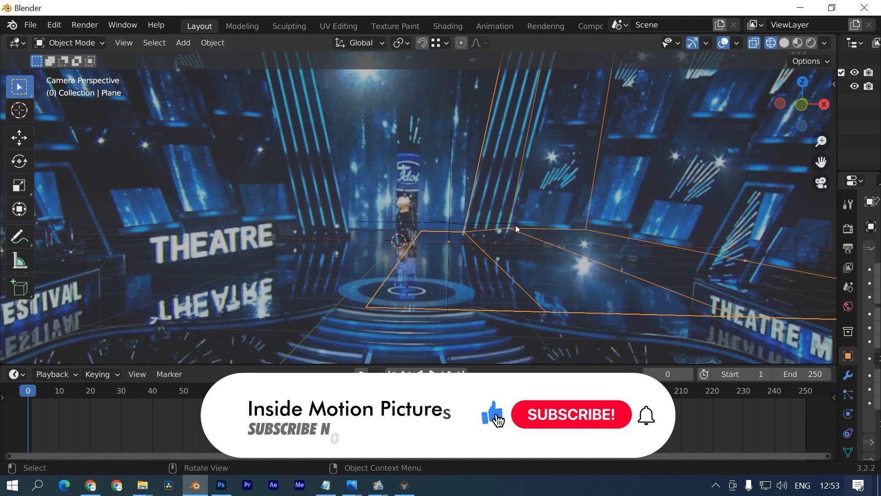
{"action": "scroll", "coordinate": [516, 228], "scroll_direction": "up", "scroll_amount": 5}
{"action": "key", "text": "Tab"}
{"action": "key", "text": "2"}
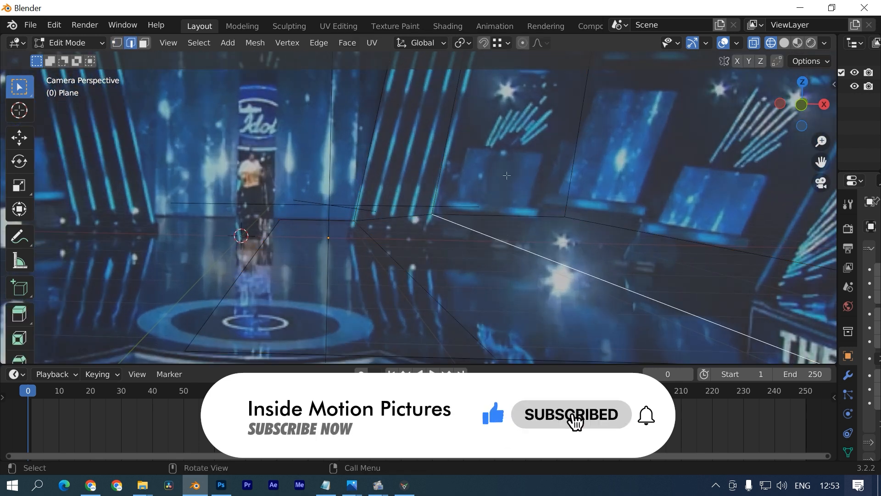
{"action": "scroll", "coordinate": [507, 176], "scroll_direction": "down", "scroll_amount": 3}
{"action": "key", "text": "g"}
{"action": "key", "text": "z"}
{"action": "left_click", "coordinate": [407, 230]}
{"action": "scroll", "coordinate": [407, 231], "scroll_direction": "down", "scroll_amount": 2}
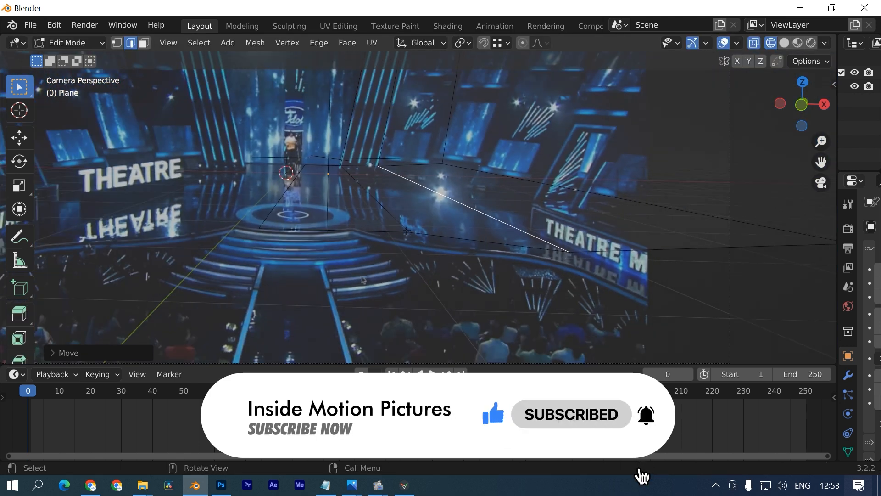
- Move the floor's front vertex along Y toward the stage curve
{"action": "key", "text": "1"}
{"action": "left_click", "coordinate": [409, 232]}
{"action": "key", "text": "g"}
{"action": "key", "text": "x"}
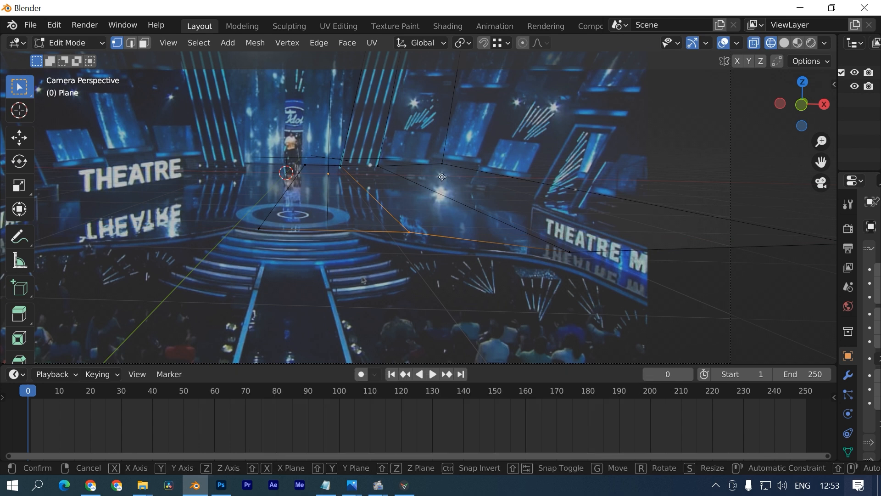
{"action": "key", "text": "y"}
{"action": "left_click", "coordinate": [423, 156]}
- Add two floor loop cuts and shift each new lower vertex along Y
{"action": "key", "text": "ctrl+r"}
{"action": "left_click", "coordinate": [391, 234]}
{"action": "left_click", "coordinate": [388, 234]}
{"action": "left_click", "coordinate": [362, 238]}
{"action": "scroll", "coordinate": [369, 248], "scroll_direction": "up", "scroll_amount": 2}
{"action": "key", "text": "g"}
{"action": "key", "text": "y"}
{"action": "left_click", "coordinate": [368, 254]}
{"action": "key", "text": "ctrl+r"}
{"action": "double_click", "coordinate": [369, 252]}
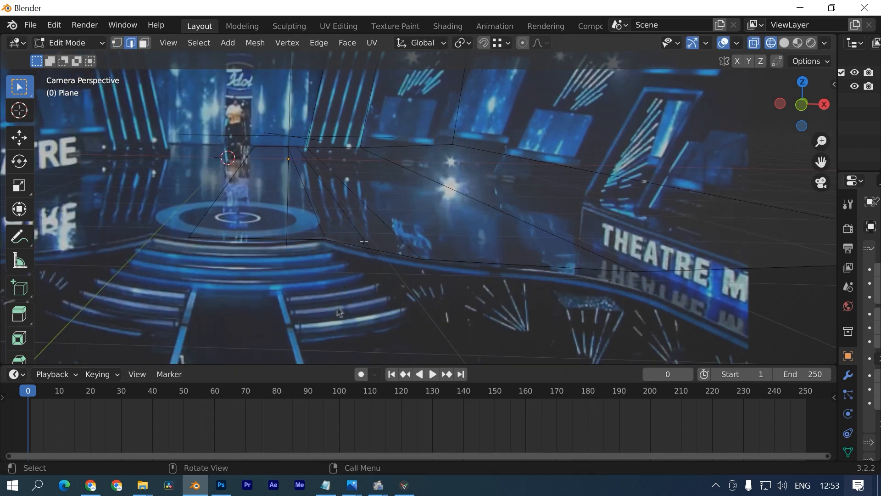
{"action": "left_click", "coordinate": [373, 252]}
{"action": "key", "text": "g"}
{"action": "key", "text": "y"}
{"action": "left_click", "coordinate": [375, 253]}
- Add more floor loop cuts, moving their lower vertices along Y to trace the curved steps
{"action": "key", "text": "ctrl+r"}
{"action": "left_click", "coordinate": [523, 265]}
{"action": "left_click", "coordinate": [533, 267]}
{"action": "left_click", "coordinate": [571, 285]}
{"action": "left_click", "coordinate": [637, 273]}
{"action": "key", "text": "g"}
{"action": "key", "text": "y"}
{"action": "left_click", "coordinate": [808, 349]}
{"action": "middle_click_drag", "start_coordinate": [706, 332], "coordinate": [613, 311], "text": "shift"}
{"action": "key", "text": "ctrl+r"}
{"action": "double_click", "coordinate": [611, 306]}
{"action": "left_click", "coordinate": [602, 301]}
- Finish the last Y vertex move, then add a Subdivision Surface modifier at level 2
{"action": "key", "text": "g"}
{"action": "key", "text": "y"}
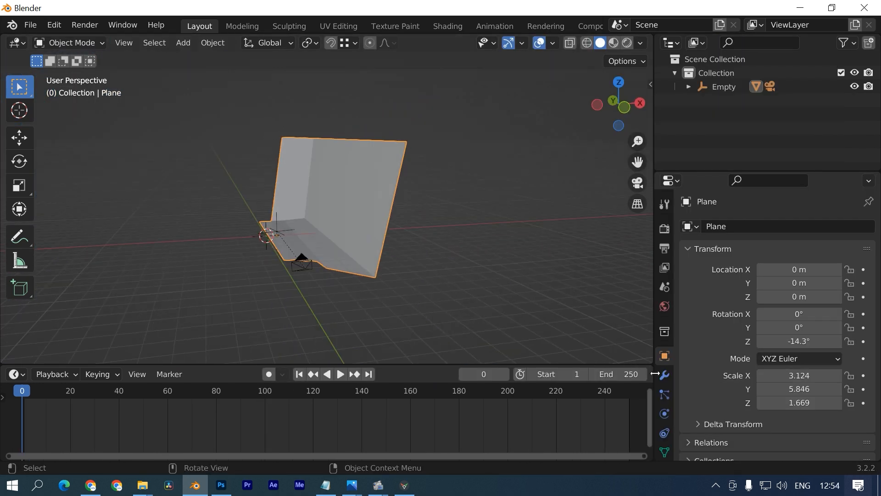
{"action": "left_click", "coordinate": [665, 375]}
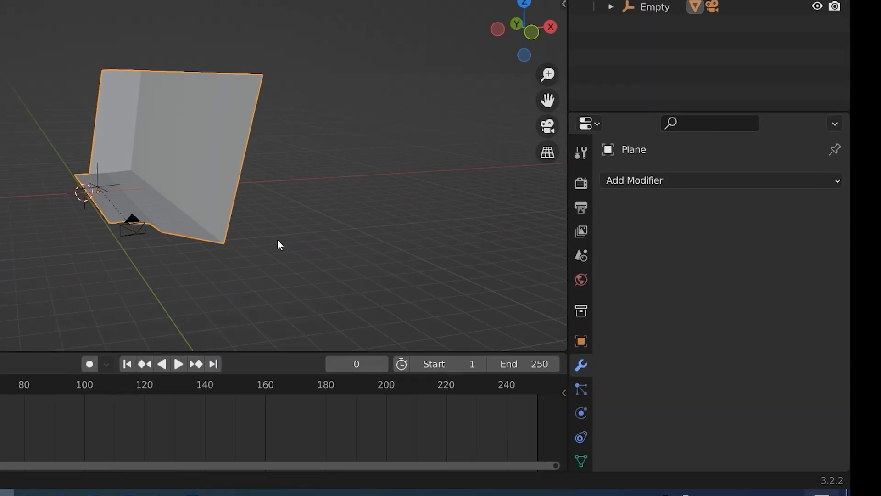
{"action": "left_click", "coordinate": [693, 225]}
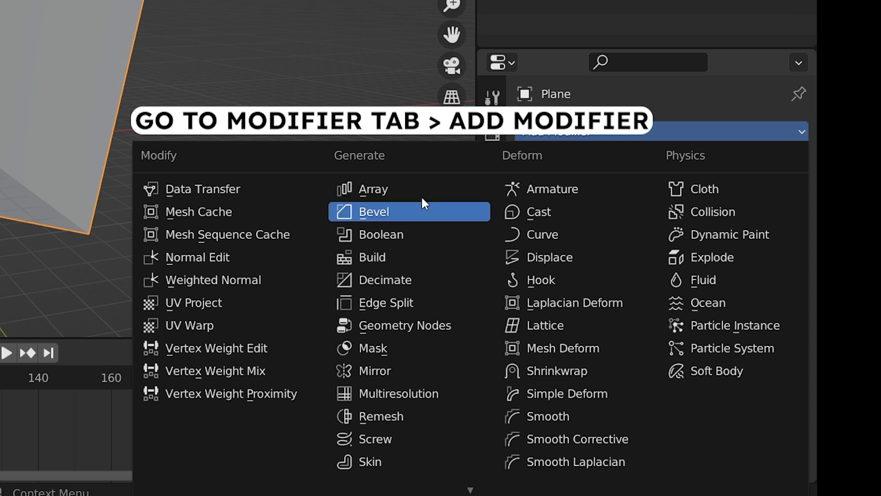
{"action": "scroll", "coordinate": [359, 257], "scroll_direction": "down", "scroll_amount": 1}
{"action": "scroll", "coordinate": [393, 368], "scroll_direction": "down", "scroll_amount": 18}
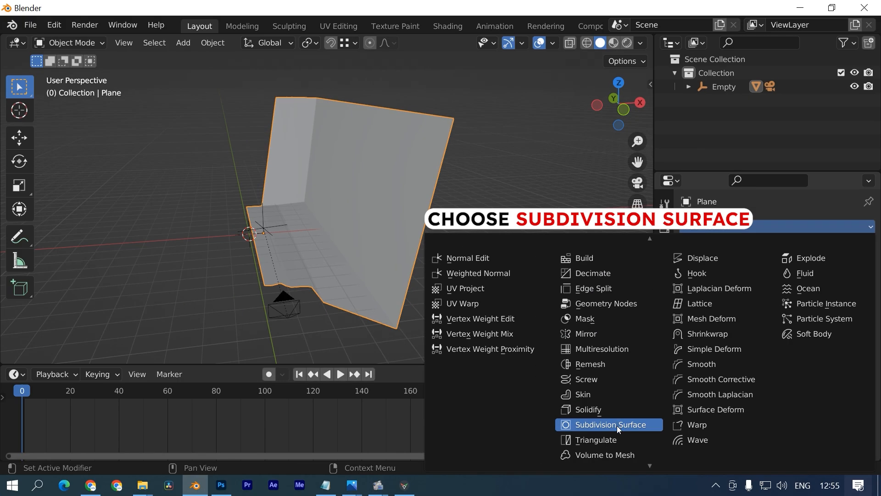
{"action": "left_click", "coordinate": [455, 428]}
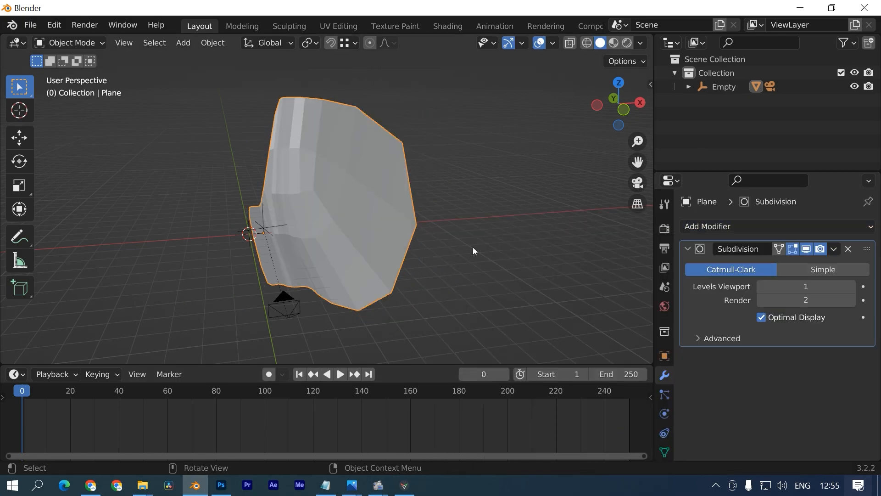
{"action": "left_click", "coordinate": [851, 286]}
{"action": "middle_click_drag", "start_coordinate": [528, 267], "coordinate": [418, 254]}
{"action": "key", "text": "KP_0"}
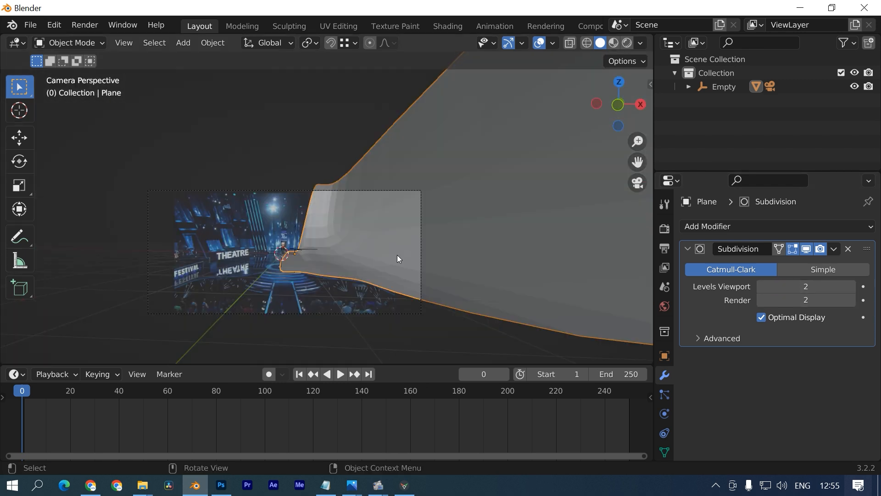
- In wireframe view, add two loop cuts across the stage floor
{"action": "scroll", "coordinate": [341, 260], "scroll_direction": "up", "scroll_amount": 4}
{"action": "left_click", "coordinate": [587, 42]}
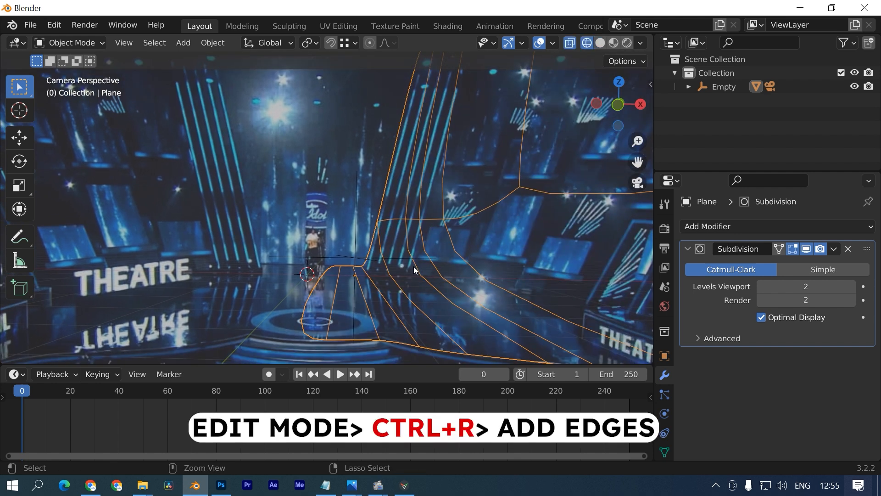
{"action": "key", "text": "Tab"}
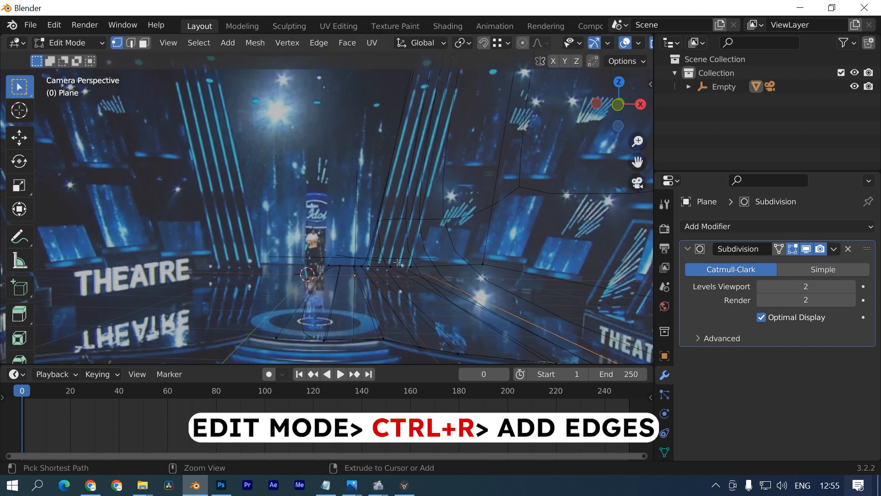
{"action": "left_click", "coordinate": [386, 291]}
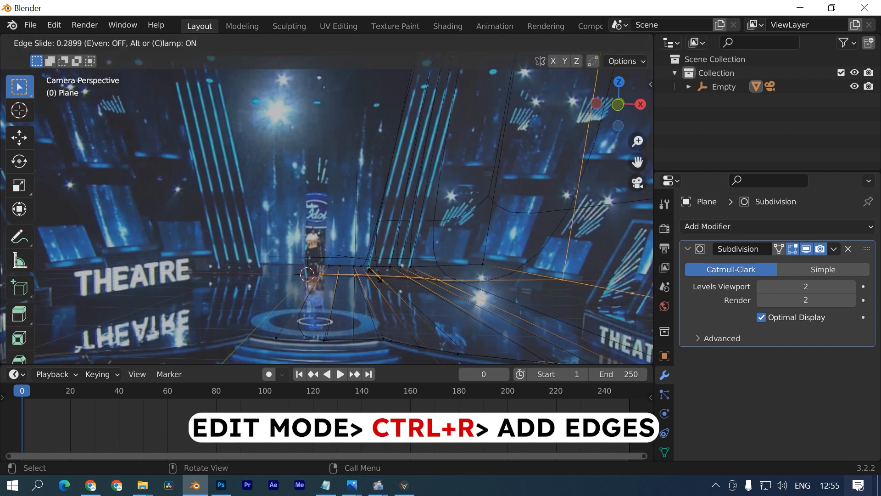
{"action": "left_click", "coordinate": [360, 250]}
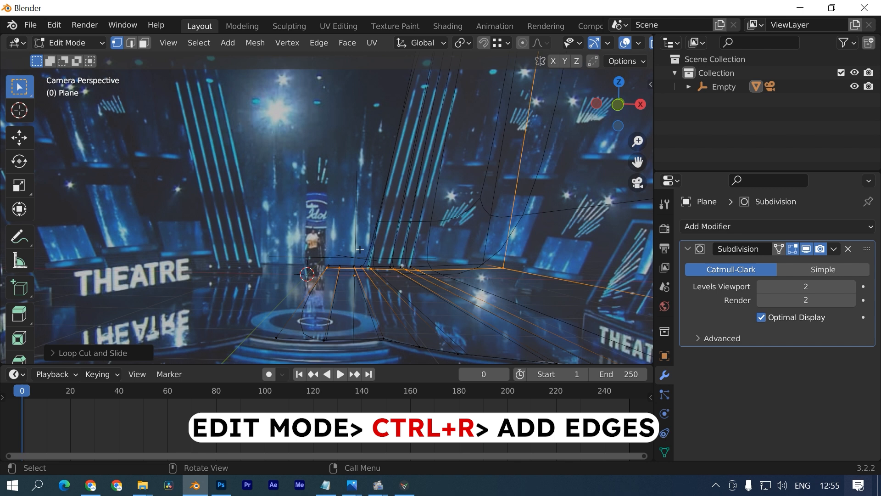
{"action": "left_click", "coordinate": [372, 230]}
{"action": "left_click", "coordinate": [374, 348]}
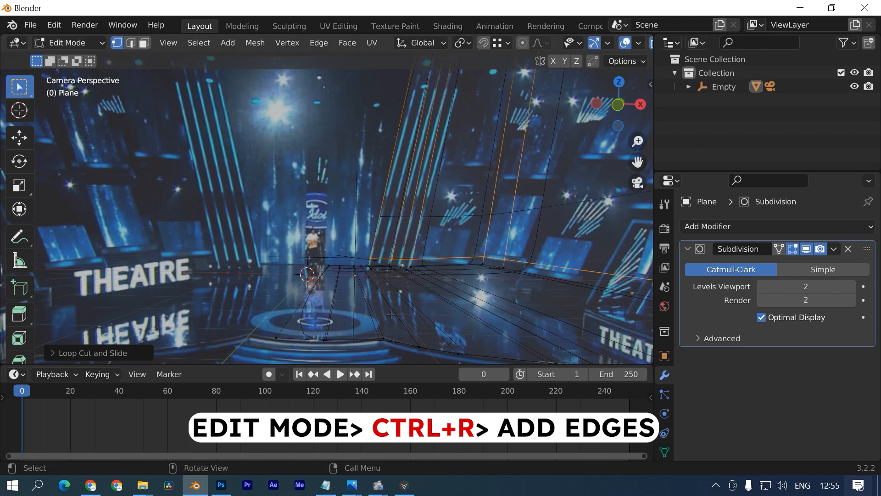
{"action": "scroll", "coordinate": [390, 312], "scroll_direction": "down", "scroll_amount": 3}
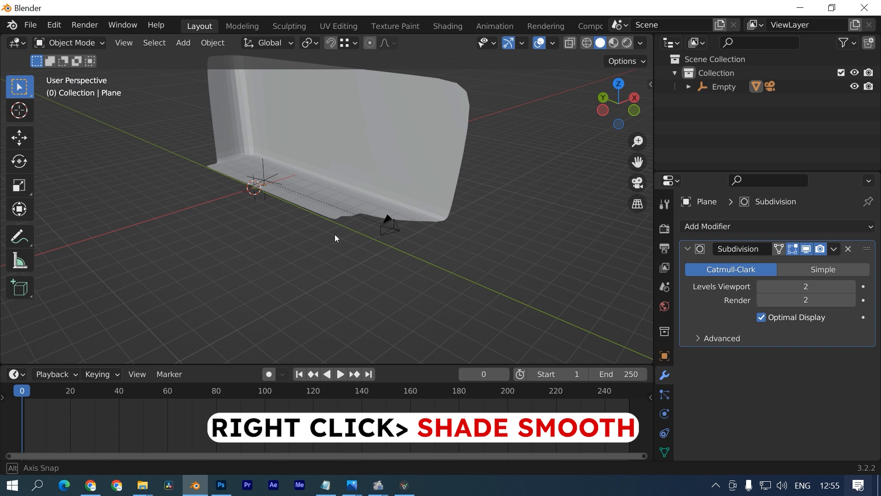
- Shade the stage plane smooth
{"action": "left_click", "coordinate": [372, 151]}
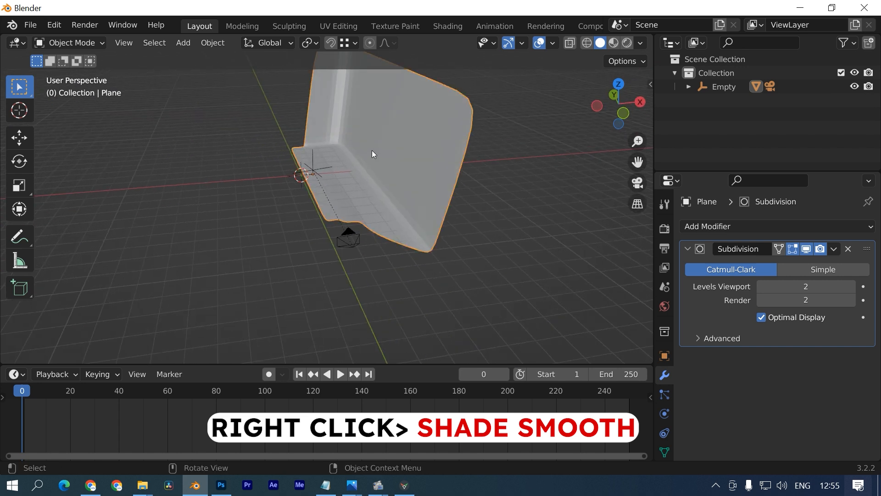
{"action": "right_click", "coordinate": [201, 102]}
{"action": "left_click", "coordinate": [193, 89]}
{"action": "middle_click_drag", "start_coordinate": [200, 228], "coordinate": [137, 245]}
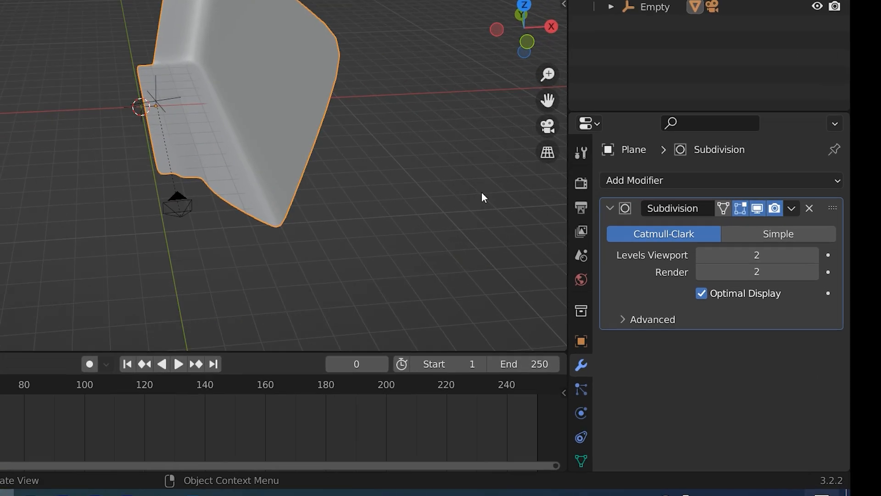
- Add an X-axis Mirror modifier to the plane and view it through the camera
{"action": "left_click", "coordinate": [656, 182]}
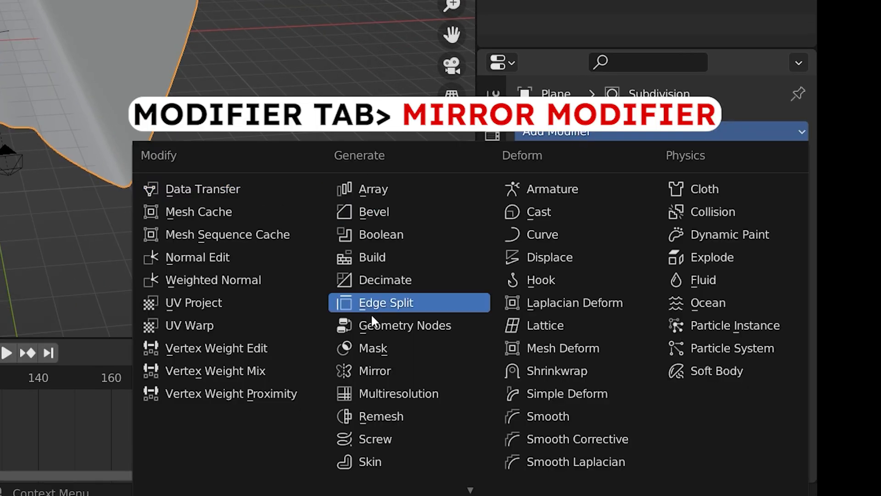
{"action": "left_click", "coordinate": [368, 369]}
{"action": "left_click", "coordinate": [473, 284]}
{"action": "middle_click_drag", "start_coordinate": [404, 222], "coordinate": [412, 205]}
{"action": "scroll", "coordinate": [412, 205], "scroll_direction": "up", "scroll_amount": 3}
{"action": "left_click", "coordinate": [413, 205]}
{"action": "key", "text": "KP_0"}
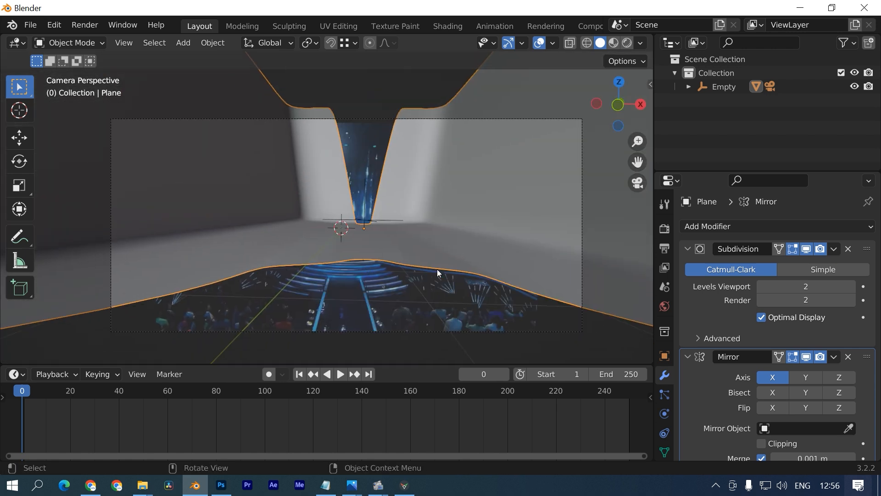
- Enter Edit Mode on the plane and frame the stage in camera view
{"action": "key", "text": "Tab"}
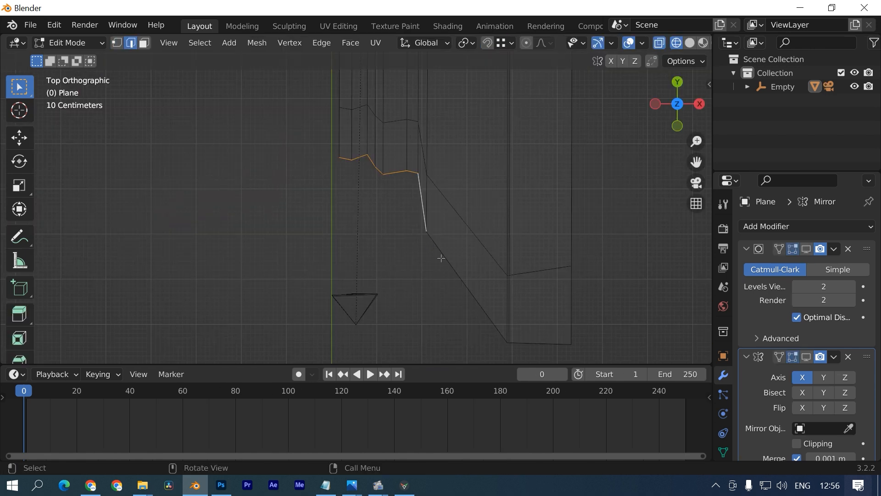
{"action": "key", "text": "KP_0"}
{"action": "middle_click_drag", "start_coordinate": [553, 319], "coordinate": [470, 226], "text": "shift"}
{"action": "scroll", "coordinate": [470, 226], "scroll_direction": "down", "scroll_amount": 3}
- Extrude the selected stage floor edges downward along Z
{"action": "key", "text": "g"}
{"action": "key", "text": "z"}
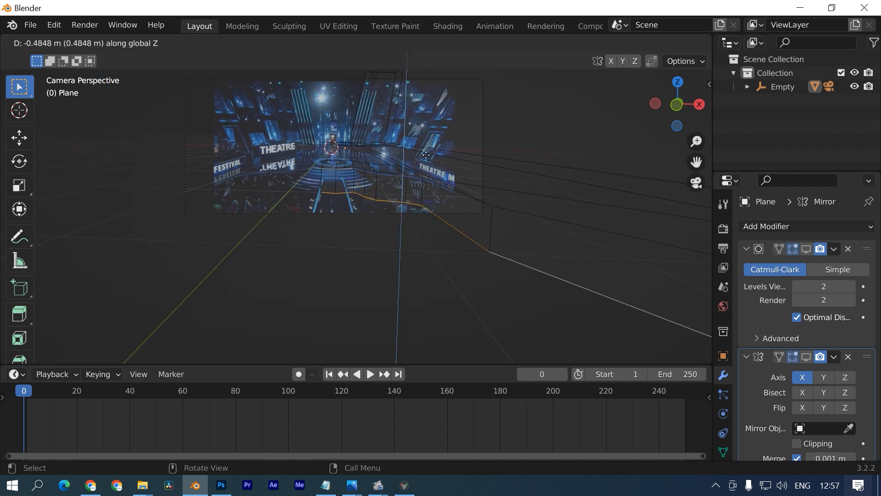
{"action": "left_click", "coordinate": [426, 151]}
{"action": "key", "text": "KP_7"}
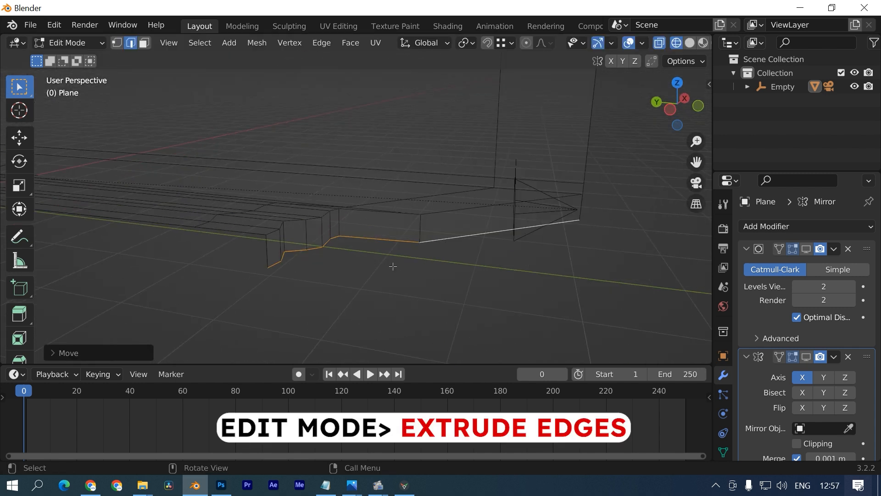
- Extrude the edges along X, shift them on Y, and scale on X to form the step edge
{"action": "key", "text": "e"}
{"action": "key", "text": "x"}
{"action": "left_click", "coordinate": [459, 275]}
{"action": "key", "text": "g"}
{"action": "key", "text": "y"}
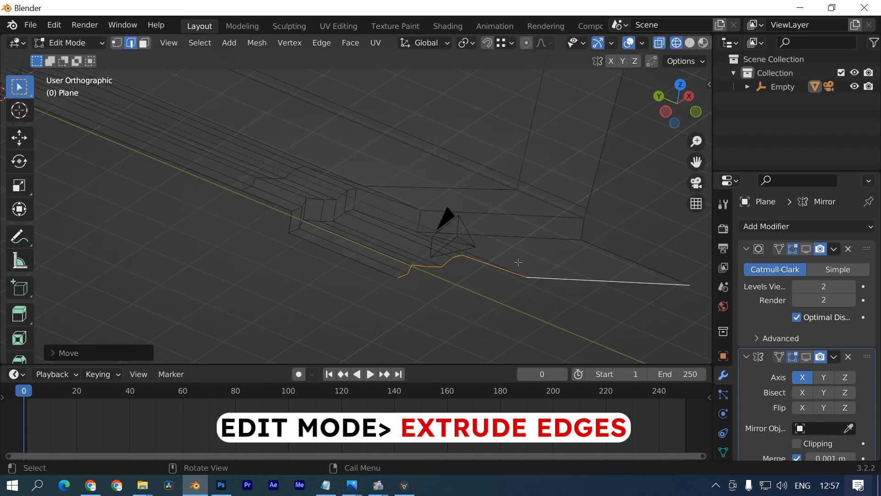
{"action": "key", "text": "KP_7"}
{"action": "key", "text": "s"}
{"action": "key", "text": "x"}
{"action": "left_click", "coordinate": [380, 236]}
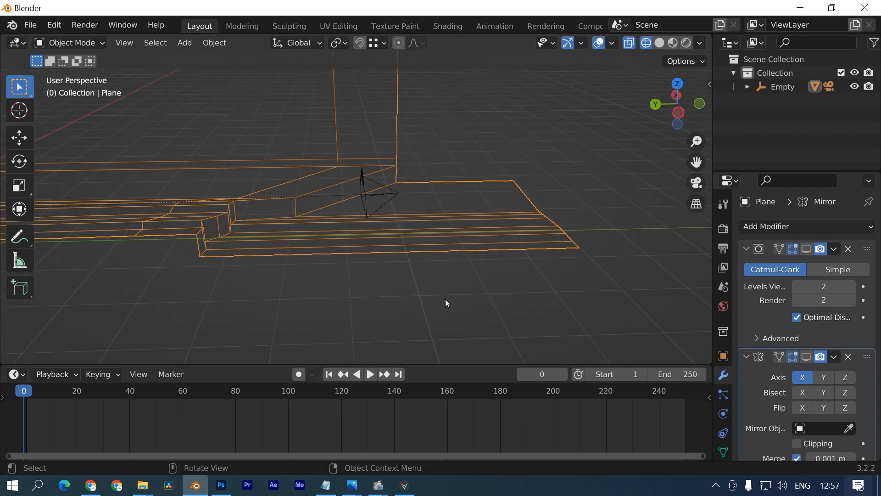
- Show subdivision in the viewport and add an edge loop across the step
{"action": "middle_click_drag", "start_coordinate": [446, 299], "coordinate": [378, 245]}
{"action": "left_click", "coordinate": [806, 249]}
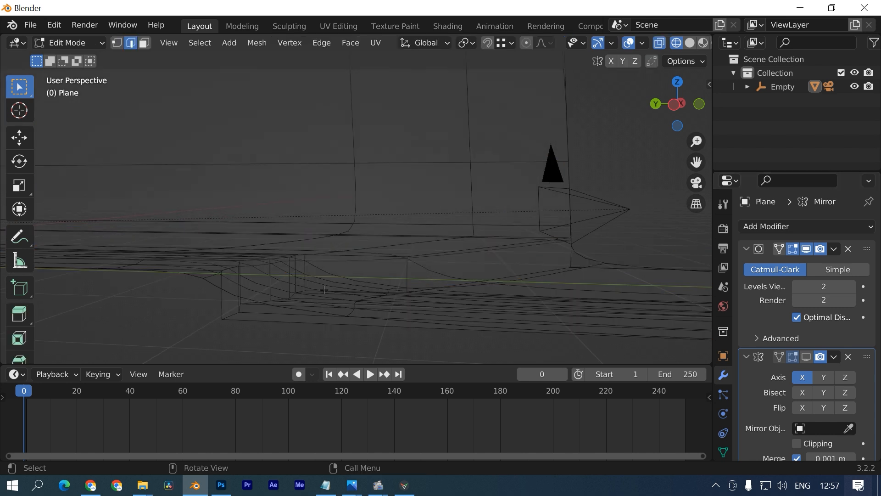
{"action": "key", "text": "ctrl+r"}
{"action": "left_click", "coordinate": [224, 307]}
{"action": "left_click", "coordinate": [186, 326]}
{"action": "left_click", "coordinate": [597, 329]}
- Add a second edge loop to tighten the step, then leave Edit Mode with nothing selected
{"action": "key", "text": "ctrl+r"}
{"action": "left_click", "coordinate": [206, 299]}
{"action": "left_click", "coordinate": [211, 272]}
{"action": "key", "text": "Tab"}
{"action": "key", "text": "alt+a"}
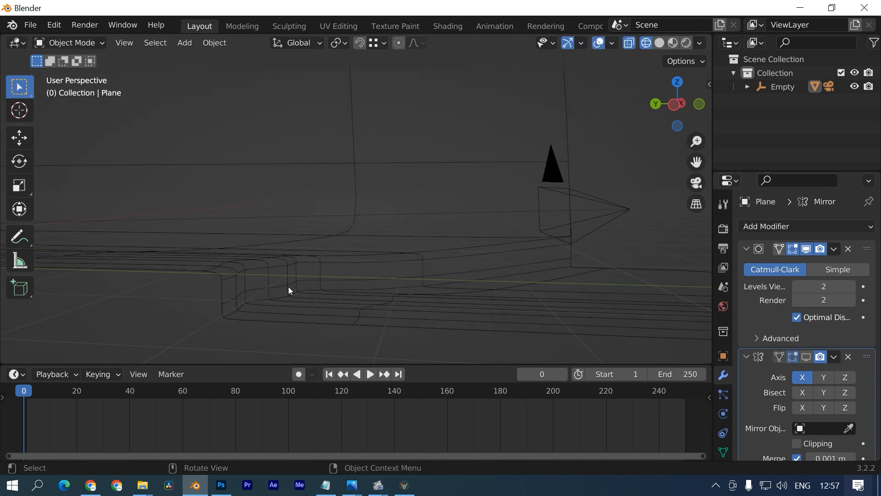
- Switch to Solid shading, show the mirrored half in the viewport, and select the stage plane
{"action": "middle_click_drag", "start_coordinate": [289, 286], "coordinate": [588, 148]}
{"action": "left_click", "coordinate": [660, 42]}
{"action": "mouse_move", "coordinate": [528, 120]}
{"action": "middle_mouse_down"}
{"action": "mouse_move", "coordinate": [276, 260]}
{"action": "mouse_move", "coordinate": [453, 253]}
{"action": "mouse_move", "coordinate": [388, 323]}
{"action": "mouse_move", "coordinate": [269, 364]}
{"action": "middle_mouse_up"}
{"action": "left_click", "coordinate": [809, 360]}
{"action": "middle_click_drag", "start_coordinate": [519, 262], "coordinate": [448, 156]}
{"action": "left_click", "coordinate": [449, 212]}
- Widen the stage mesh along X from top view and show the mirrored half
{"action": "key", "text": "Tab"}
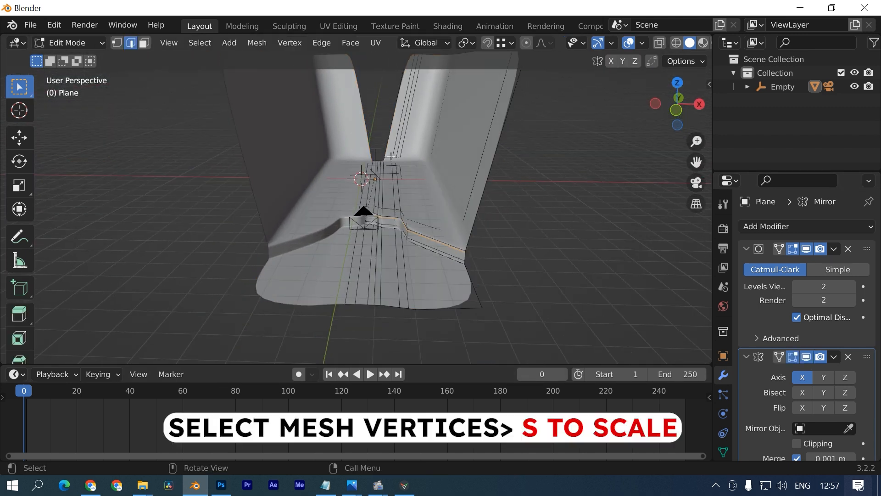
{"action": "key", "text": "KP_7"}
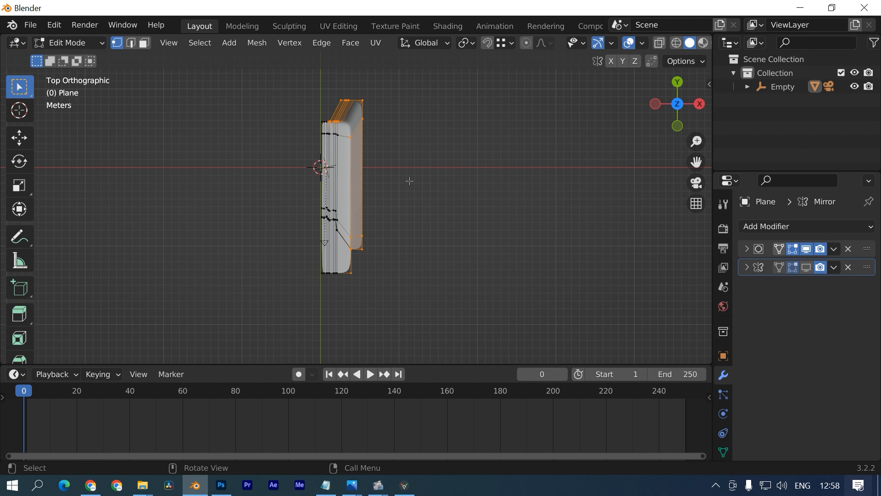
{"action": "key", "text": "s"}
{"action": "key", "text": "x"}
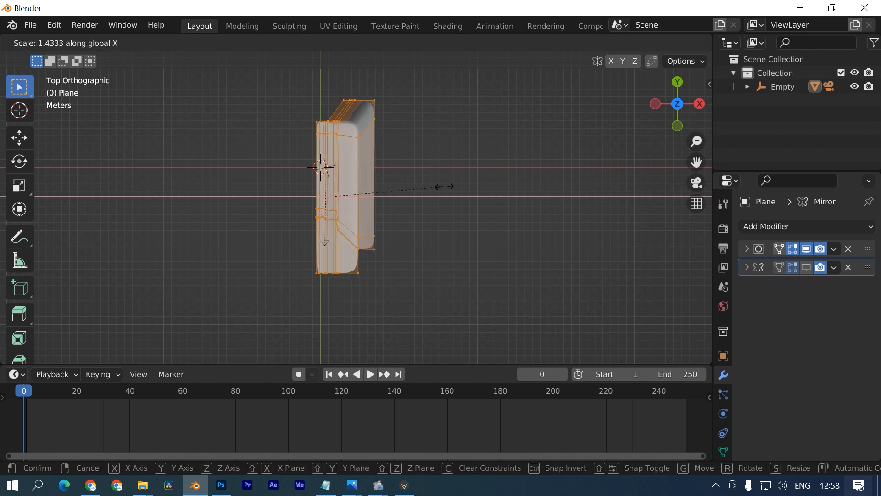
{"action": "left_click", "coordinate": [517, 183]}
{"action": "middle_click_drag", "start_coordinate": [516, 183], "coordinate": [509, 119]}
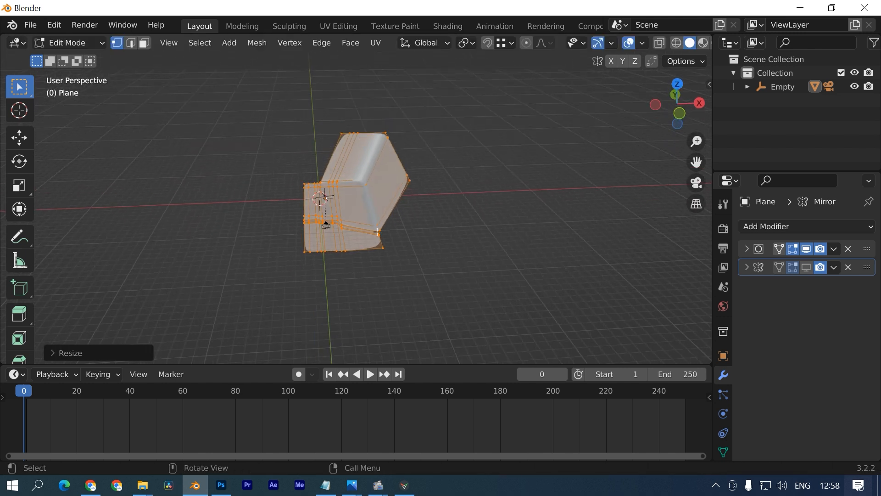
{"action": "key", "text": "Tab"}
{"action": "left_click", "coordinate": [807, 267]}
{"action": "scroll", "coordinate": [450, 279], "scroll_direction": "up", "scroll_amount": 5}
- Back in Edit Mode, move the stage half sideways
{"action": "key", "text": "Tab"}
{"action": "mouse_move", "coordinate": [349, 134]}
{"action": "middle_mouse_down"}
{"action": "mouse_move", "coordinate": [367, 151]}
{"action": "mouse_move", "coordinate": [346, 127]}
{"action": "middle_mouse_up"}
{"action": "scroll", "coordinate": [354, 142], "scroll_direction": "down", "scroll_amount": 3}
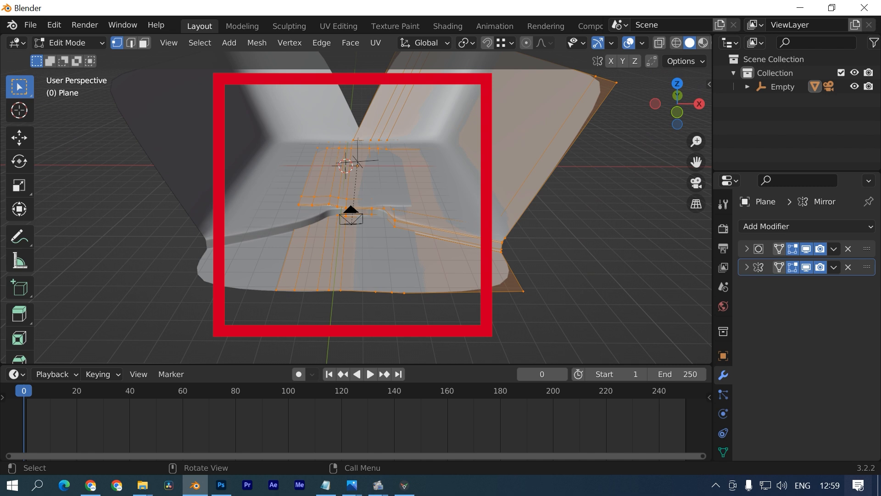
{"action": "key", "text": "g"}
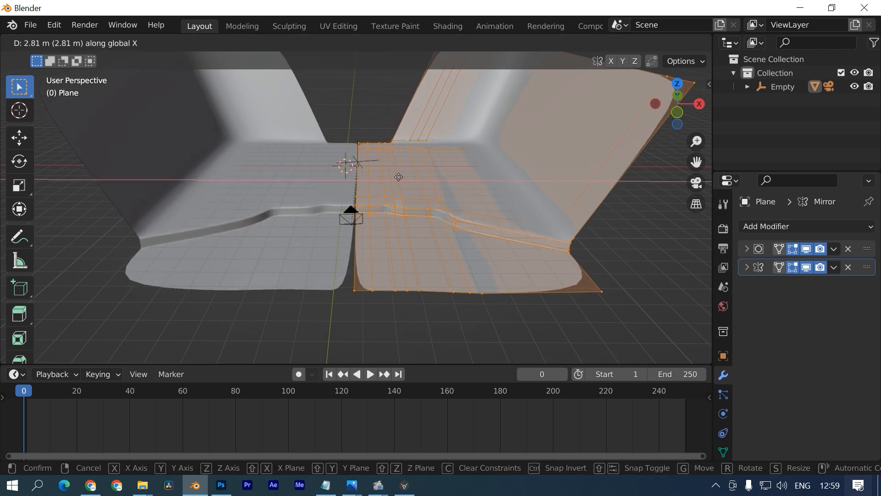
{"action": "left_click", "coordinate": [397, 190]}
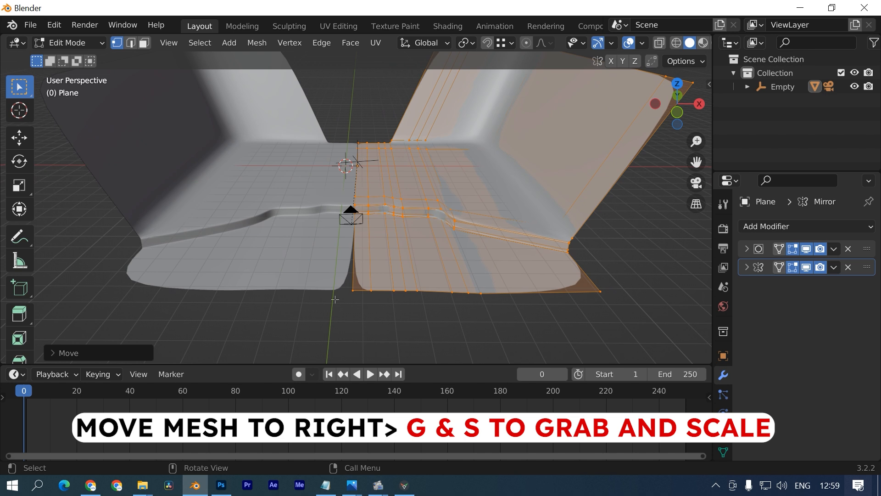
{"action": "middle_click_drag", "start_coordinate": [328, 291], "coordinate": [423, 179]}
- Narrow the half along X and slide it back on X toward the mirror centre
{"action": "key", "text": "s"}
{"action": "key", "text": "x"}
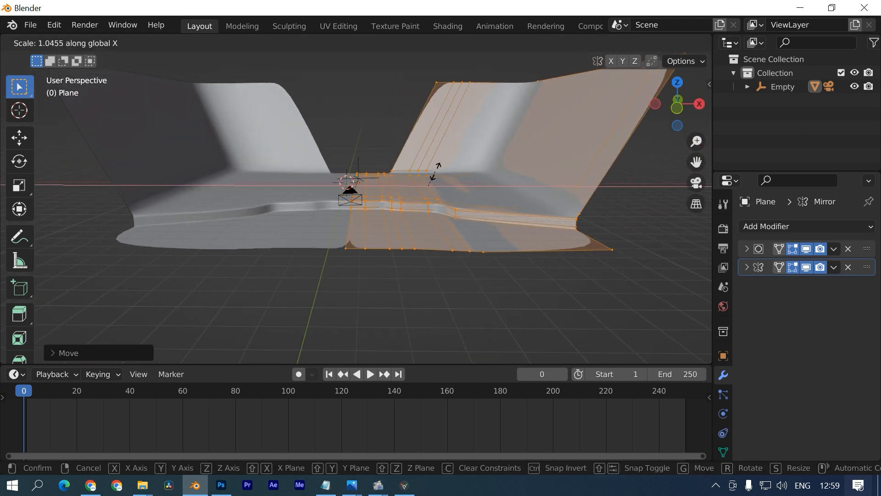
{"action": "key", "text": "Escape"}
{"action": "key", "text": "s"}
{"action": "key", "text": "x"}
{"action": "left_click", "coordinate": [409, 132]}
{"action": "key", "text": "g"}
{"action": "key", "text": "x"}
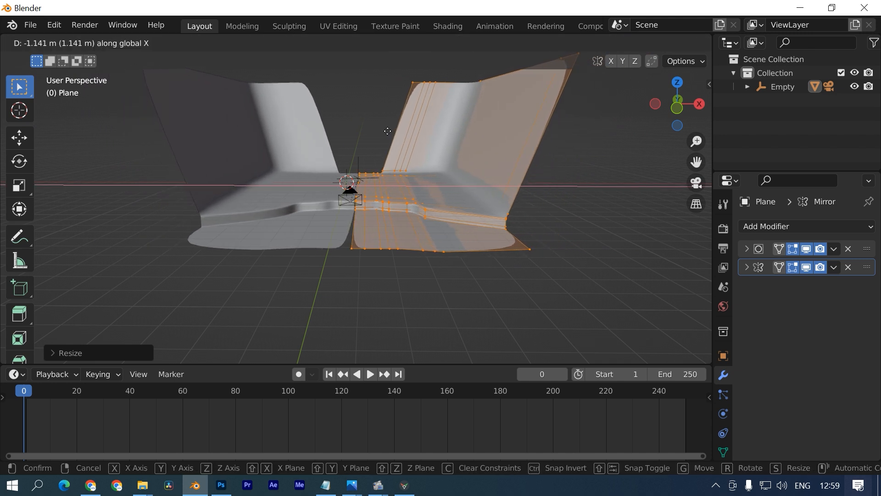
{"action": "left_click", "coordinate": [385, 130]}
- Hide the Subdivision and Mirror effects in the viewport
{"action": "middle_click_drag", "start_coordinate": [386, 130], "coordinate": [432, 152]}
{"action": "middle_click_drag", "start_coordinate": [432, 152], "coordinate": [429, 131]}
{"action": "left_click", "coordinate": [806, 267]}
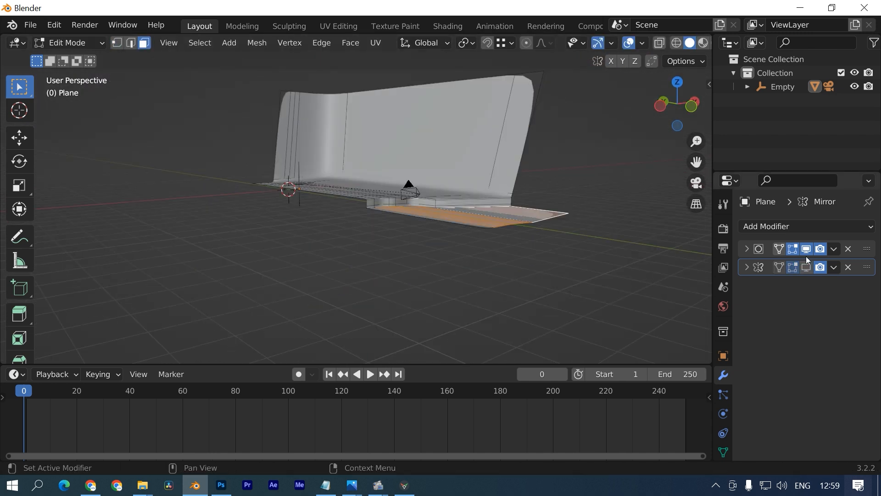
{"action": "left_click", "coordinate": [806, 249]}
{"action": "scroll", "coordinate": [424, 224], "scroll_direction": "up", "scroll_amount": 4}
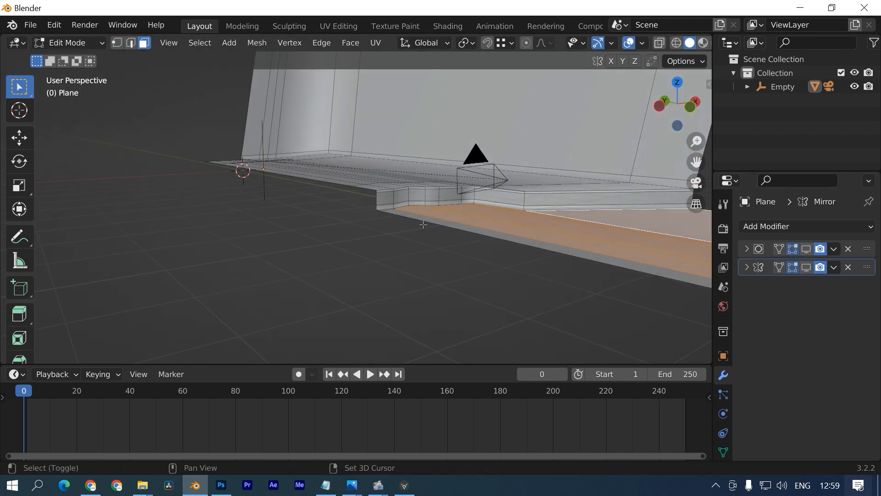
- Select the front strip faces and lower them along Z to form a step
{"action": "left_click", "coordinate": [423, 222], "text": "shift"}
{"action": "middle_click_drag", "start_coordinate": [423, 222], "coordinate": [177, 195], "text": "shift"}
{"action": "key", "text": "g"}
{"action": "key", "text": "z"}
{"action": "left_click", "coordinate": [193, 234]}
{"action": "middle_click_drag", "start_coordinate": [230, 235], "coordinate": [288, 235]}
{"action": "key", "text": "g"}
{"action": "key", "text": "z"}
{"action": "left_click", "coordinate": [288, 227]}
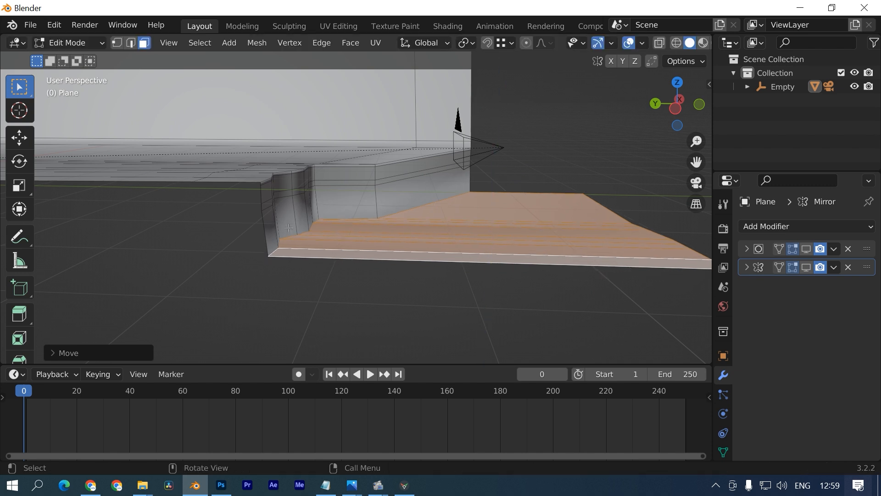
- Add a loop cut on the step and slide it to the step's base
{"action": "key", "text": "ctrl+r"}
{"action": "left_click", "coordinate": [300, 216]}
{"action": "left_click", "coordinate": [366, 258]}
{"action": "key", "text": "g"}
{"action": "key", "text": "g"}
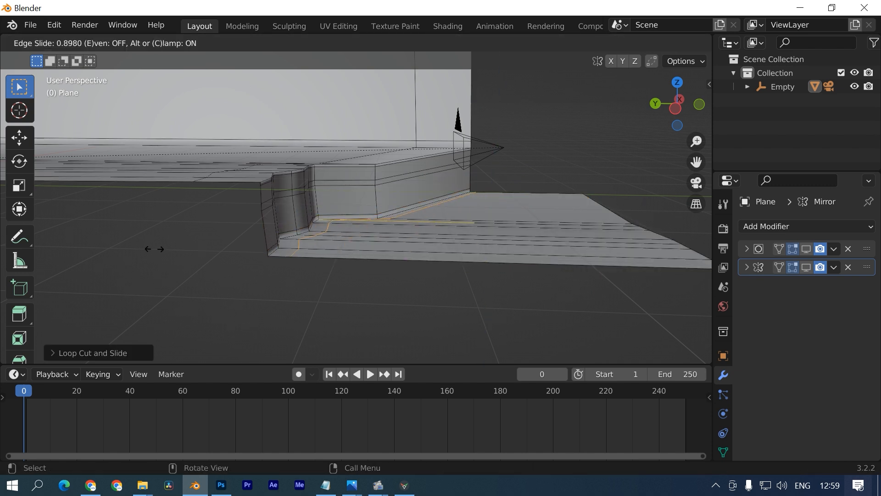
{"action": "left_click", "coordinate": [154, 249]}
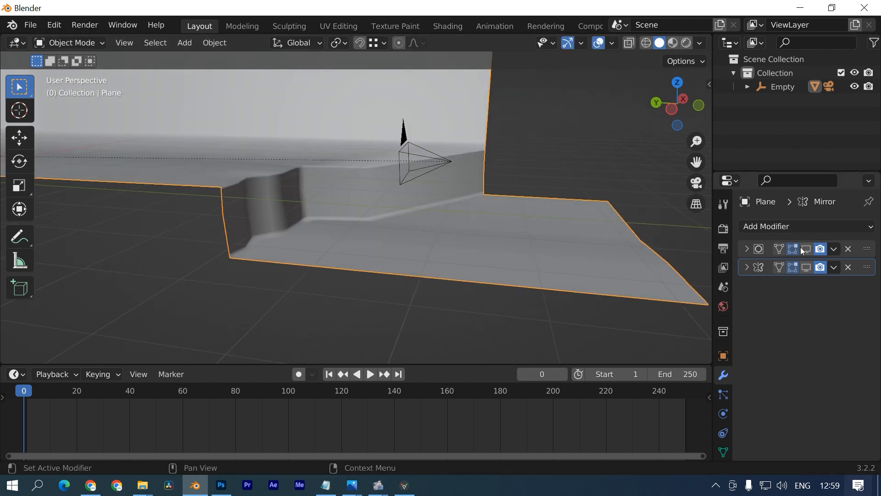
- Re-enable Subdivision and Mirror, then view through the camera in wireframe shading
{"action": "left_click", "coordinate": [807, 249]}
{"action": "left_click", "coordinate": [806, 268]}
{"action": "mouse_move", "coordinate": [541, 242]}
{"action": "middle_mouse_down"}
{"action": "mouse_move", "coordinate": [268, 184]}
{"action": "mouse_move", "coordinate": [311, 189]}
{"action": "middle_mouse_up"}
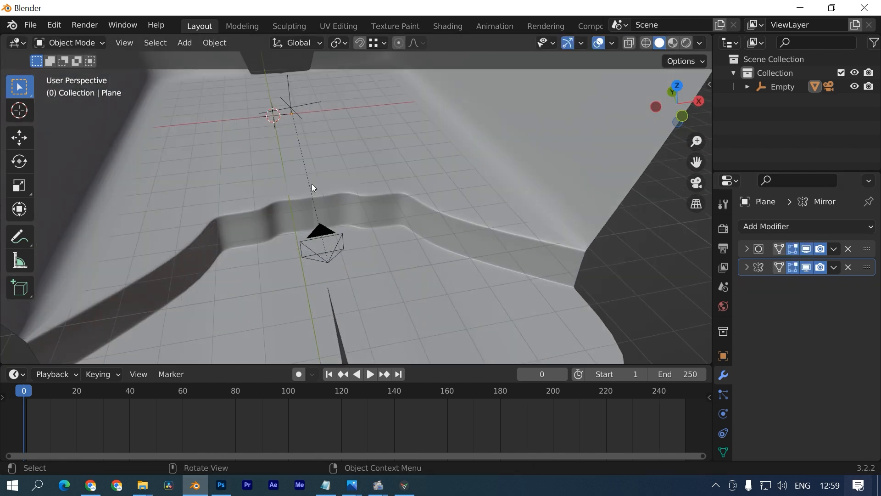
{"action": "key", "text": "KP_0"}
{"action": "left_click", "coordinate": [646, 42]}
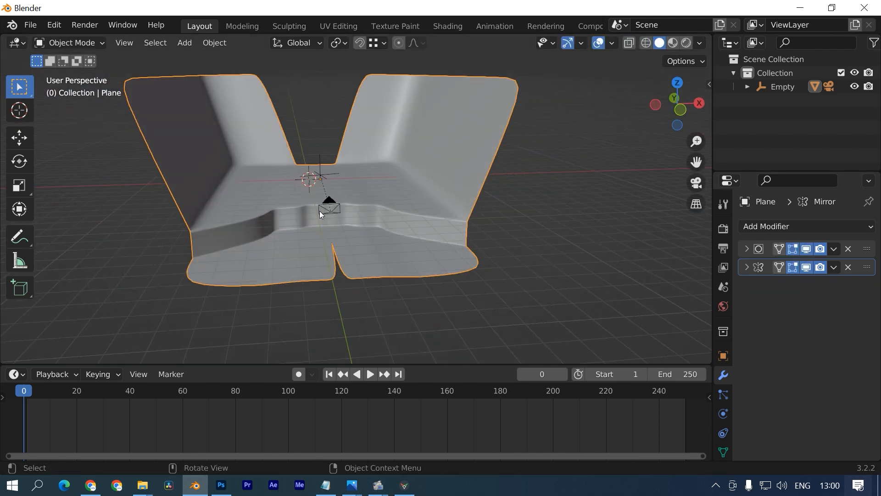
{"action": "key", "text": "shift+a"}
- Add a cube and move it along X near the stage front
{"action": "mouse_move", "coordinate": [316, 190]}
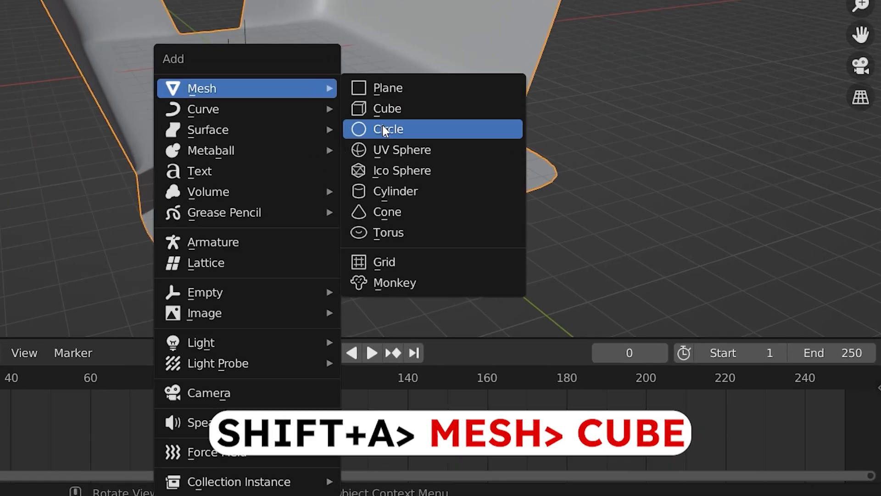
{"action": "left_click", "coordinate": [400, 102]}
{"action": "key", "text": "g"}
{"action": "key", "text": "x"}
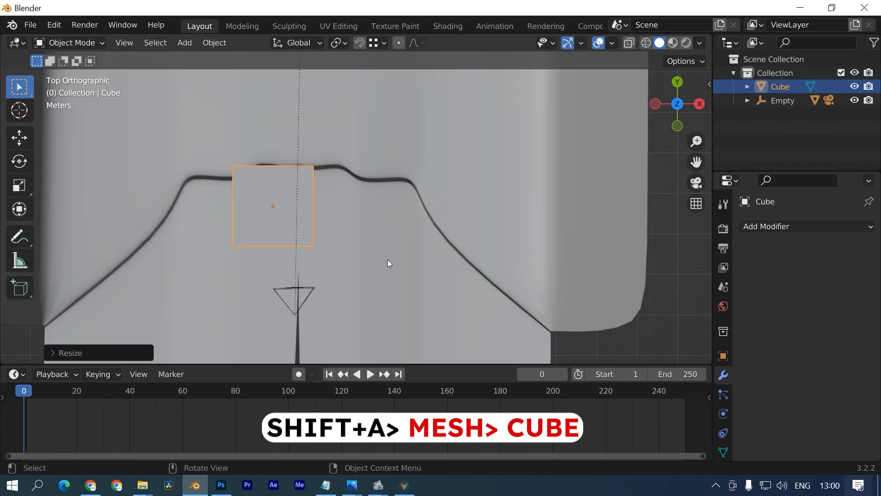
{"action": "middle_click_drag", "start_coordinate": [388, 260], "coordinate": [488, 237], "text": "shift"}
{"action": "scroll", "coordinate": [418, 235], "scroll_direction": "up", "scroll_amount": 4}
{"action": "scroll", "coordinate": [408, 228], "scroll_direction": "down", "scroll_amount": 6}
- Move the cube on X and squash it on Y into a thin bar
{"action": "key", "text": "g"}
{"action": "key", "text": "x"}
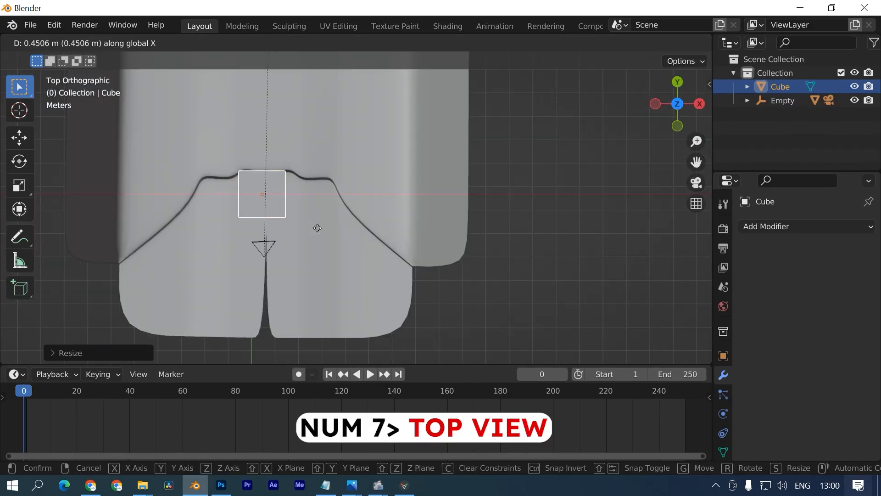
{"action": "left_click", "coordinate": [277, 167]}
{"action": "key", "text": "s"}
{"action": "key", "text": "y"}
{"action": "left_click", "coordinate": [276, 174]}
{"action": "scroll", "coordinate": [297, 158], "scroll_direction": "up", "scroll_amount": 5}
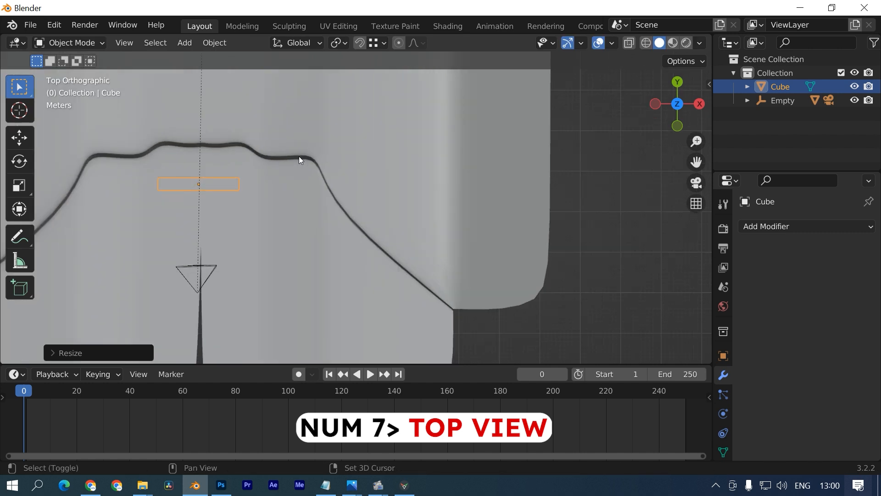
- Slide the bar on X to the middle of the stage front and flatten it on Z
{"action": "key", "text": "g"}
{"action": "key", "text": "x"}
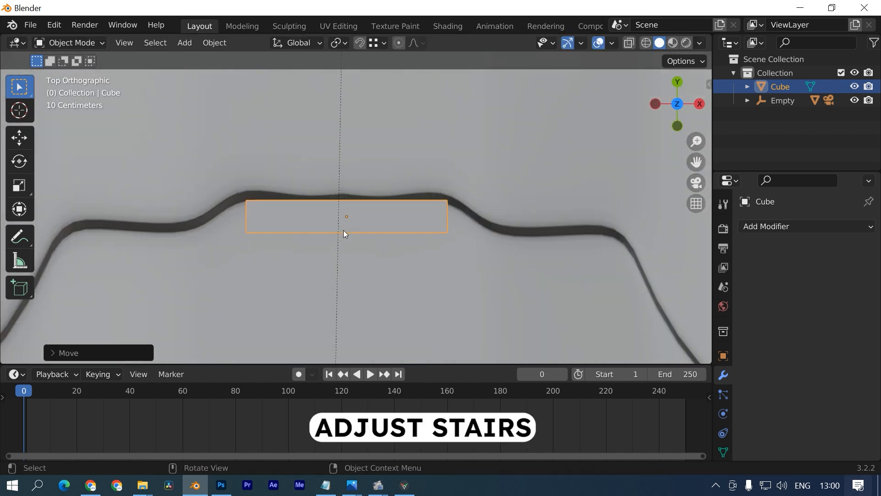
{"action": "middle_click_drag", "start_coordinate": [344, 234], "coordinate": [337, 193]}
{"action": "key", "text": "s"}
{"action": "key", "text": "z"}
{"action": "left_click", "coordinate": [340, 191]}
{"action": "key", "text": "KP_7"}
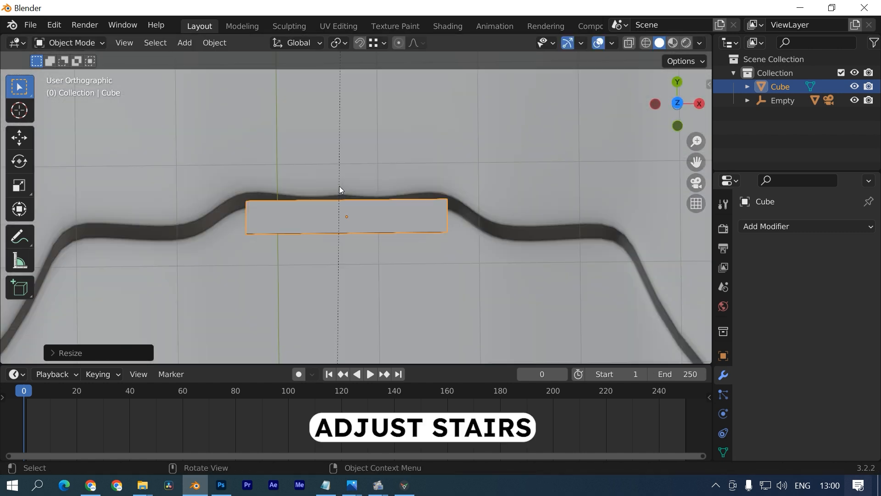
- In Edit Mode, add a centred loop cut across the bar
{"action": "key", "text": "Tab"}
{"action": "key", "text": "ctrl+r"}
{"action": "left_click", "coordinate": [292, 227]}
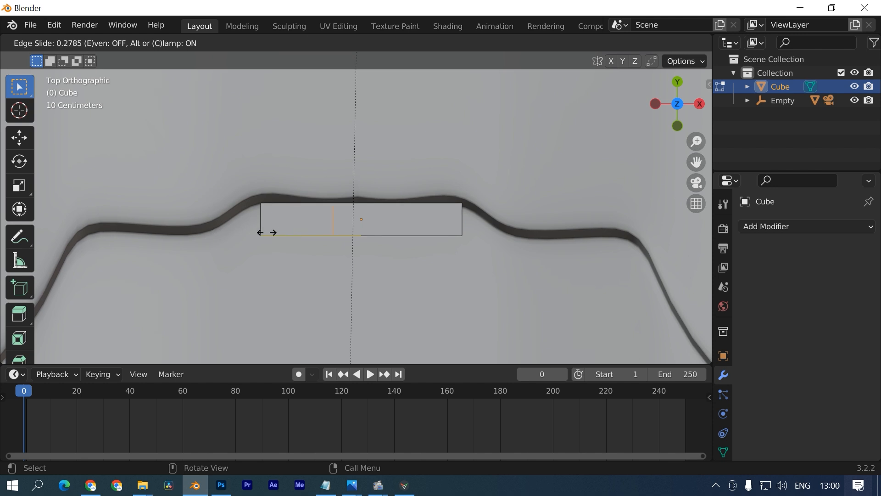
{"action": "right_click", "coordinate": [285, 233]}
{"action": "left_click", "coordinate": [329, 239]}
{"action": "key", "text": "g"}
{"action": "key", "text": "x"}
{"action": "right_click", "coordinate": [384, 252]}
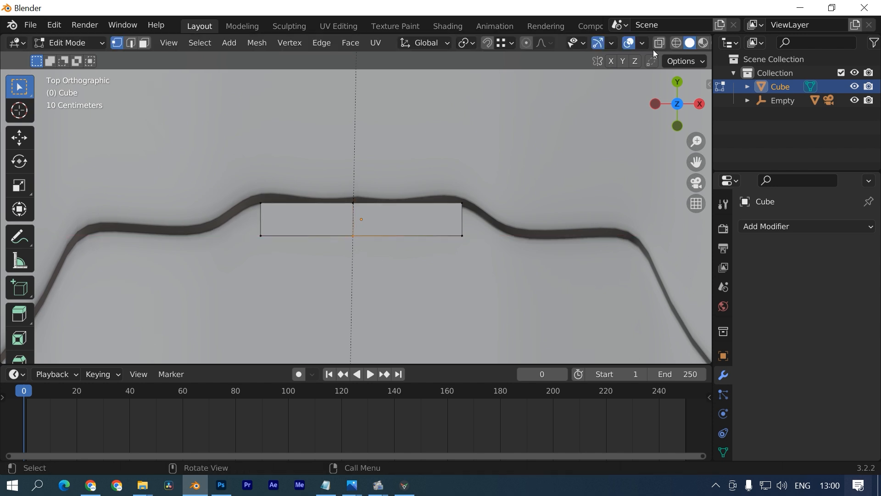
- With X-ray on, pull the bottom middle vertex along Y into a V-shaped front
{"action": "left_click", "coordinate": [659, 43]}
{"action": "left_click_drag", "start_coordinate": [355, 256], "coordinate": [329, 241]}
{"action": "key", "text": "g"}
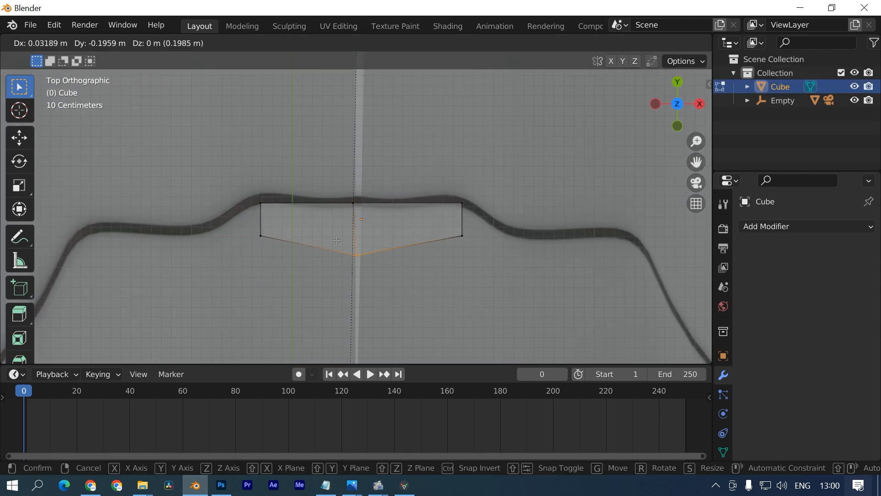
{"action": "key", "text": "Escape"}
{"action": "scroll", "coordinate": [325, 255], "scroll_direction": "up", "scroll_amount": 2}
{"action": "key", "text": "g"}
{"action": "key", "text": "y"}
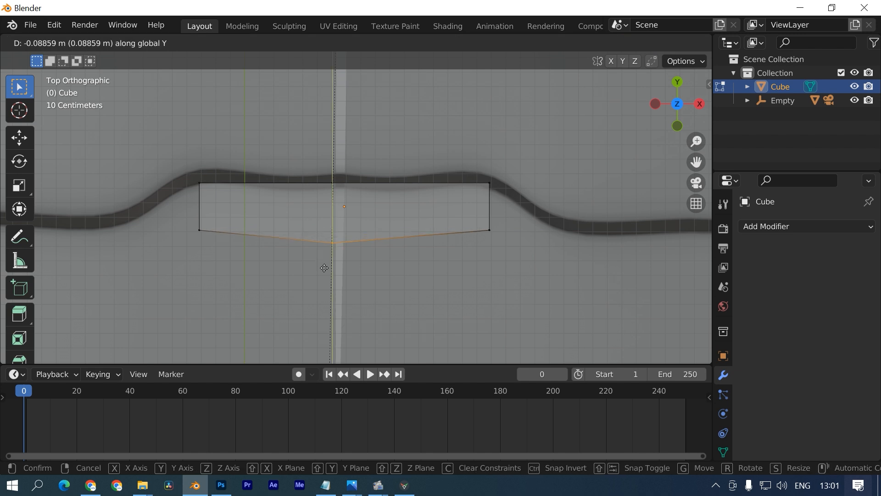
{"action": "left_click", "coordinate": [325, 271]}
- Add a loop cut on the left half and move its vertex along Y to follow the curve
{"action": "key", "text": "ctrl+r"}
{"action": "left_click", "coordinate": [258, 232]}
{"action": "key", "text": "g"}
{"action": "key", "text": "y"}
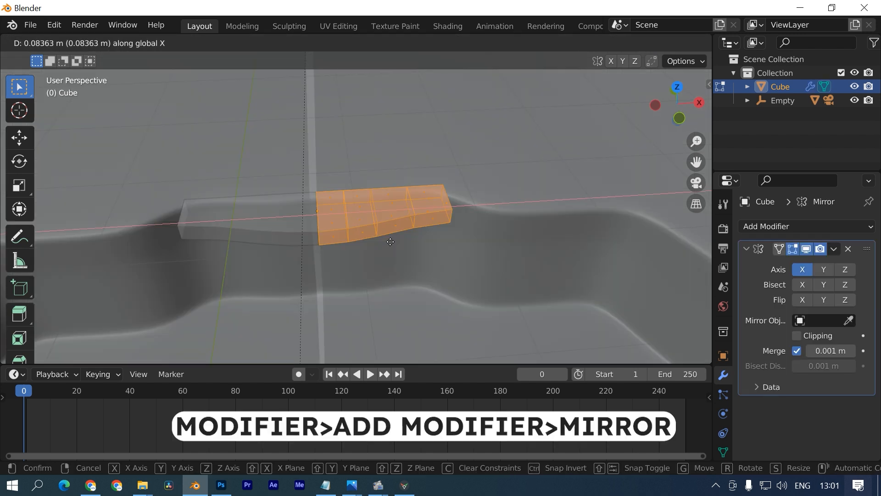
{"action": "left_click", "coordinate": [390, 241]}
- Lower the stair bar along Z to the right height in front of the stage
{"action": "scroll", "coordinate": [391, 232], "scroll_direction": "up", "scroll_amount": 4}
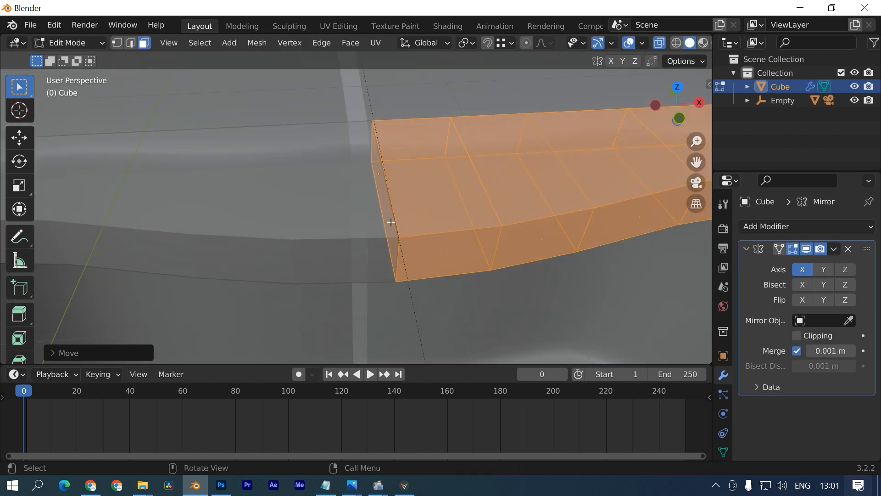
{"action": "key", "text": "g"}
{"action": "key", "text": "x"}
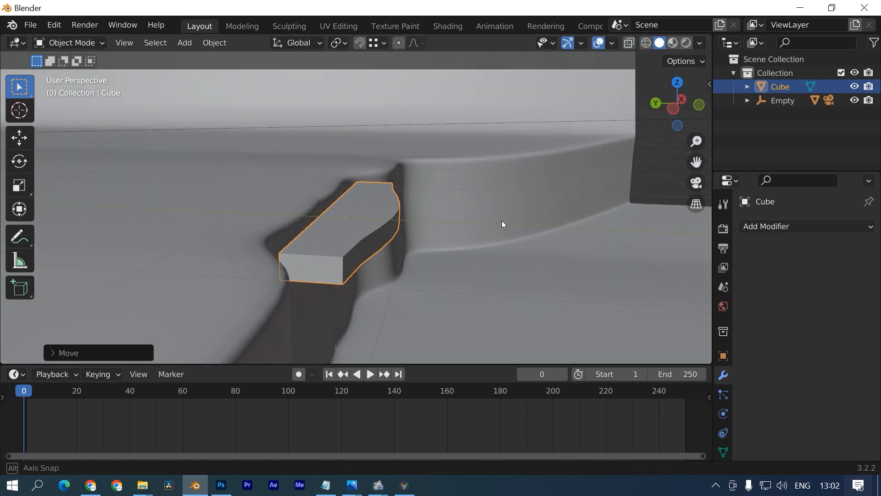
{"action": "key", "text": "g"}
{"action": "key", "text": "z"}
{"action": "left_click", "coordinate": [498, 227]}
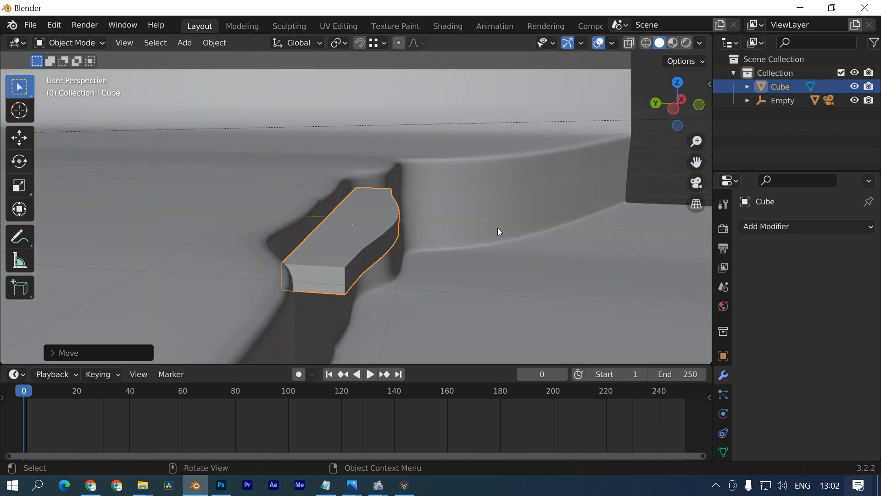
- Check the stair through the camera in wireframe shading and return to Object Mode
{"action": "key", "text": "KP_0"}
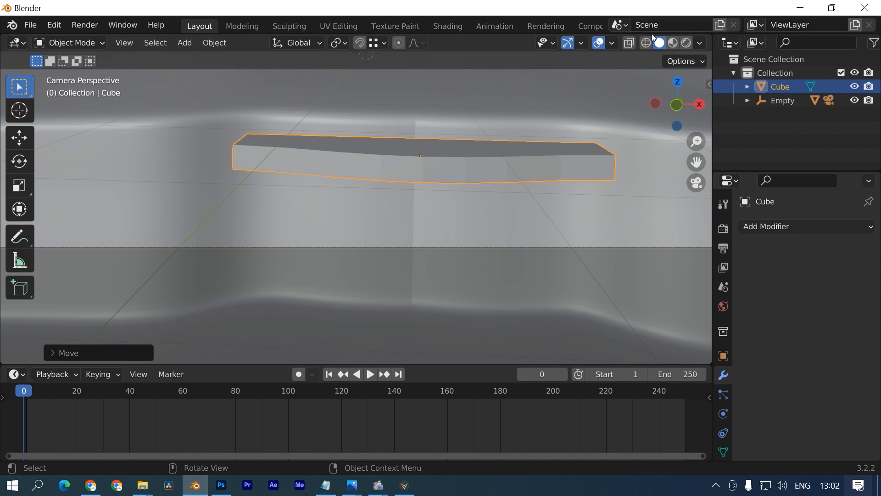
{"action": "left_click", "coordinate": [646, 43]}
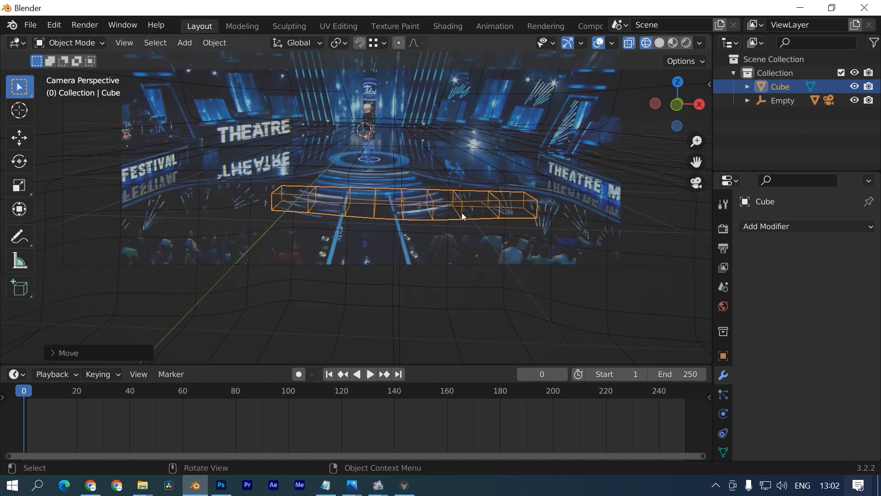
{"action": "scroll", "coordinate": [460, 213], "scroll_direction": "down", "scroll_amount": 5}
{"action": "scroll", "coordinate": [459, 214], "scroll_direction": "up", "scroll_amount": 3}
{"action": "scroll", "coordinate": [468, 216], "scroll_direction": "down", "scroll_amount": 2}
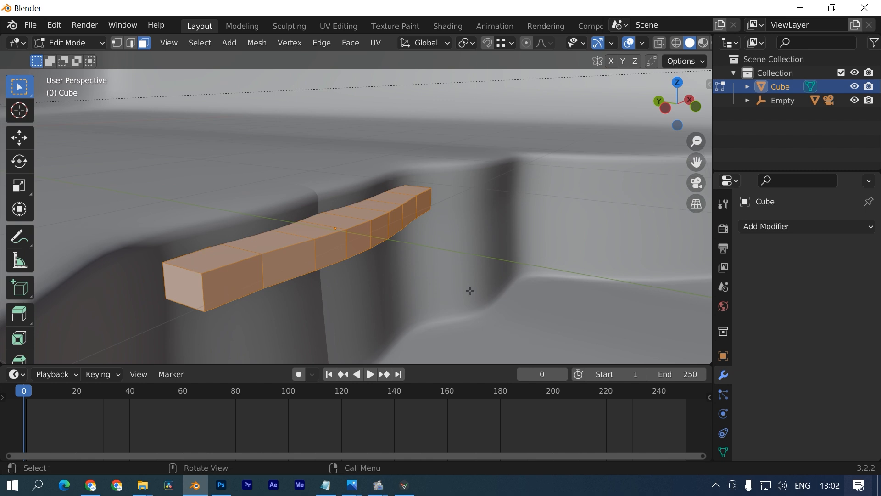
{"action": "key", "text": "Tab"}
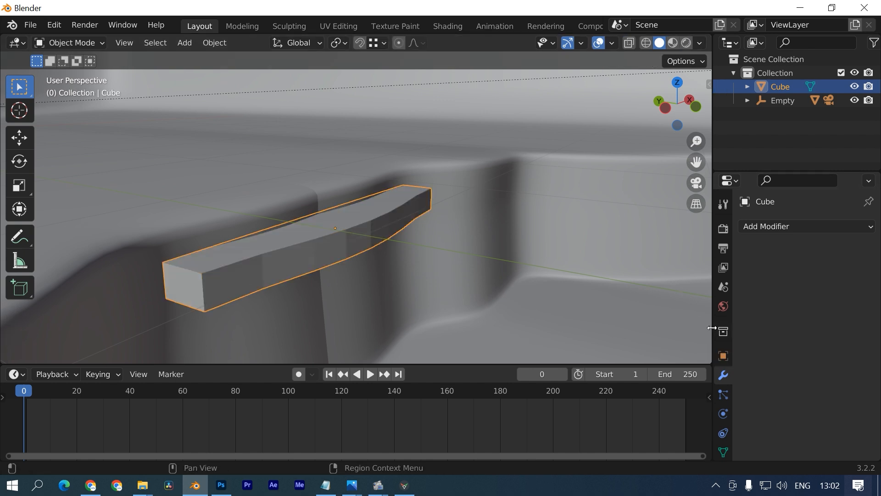
- Add a Subdivision Surface modifier to the stair bar
{"action": "left_click", "coordinate": [780, 227]}
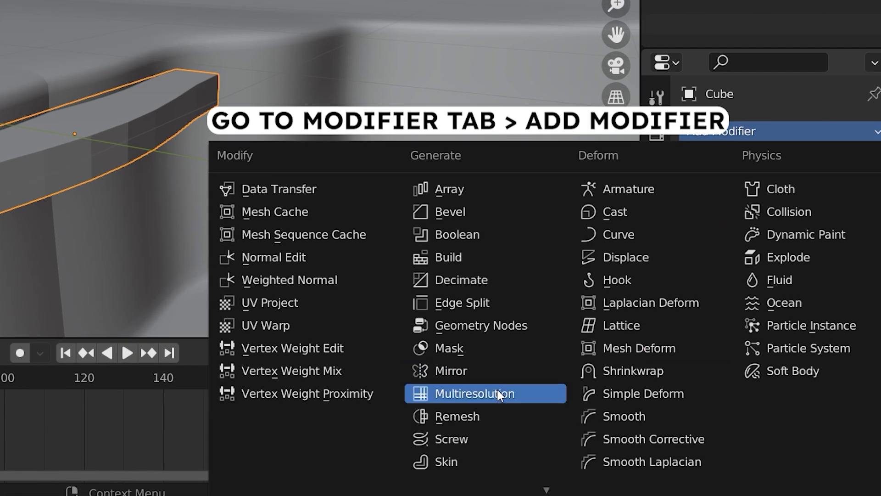
{"action": "scroll", "coordinate": [478, 379], "scroll_direction": "down", "scroll_amount": 10}
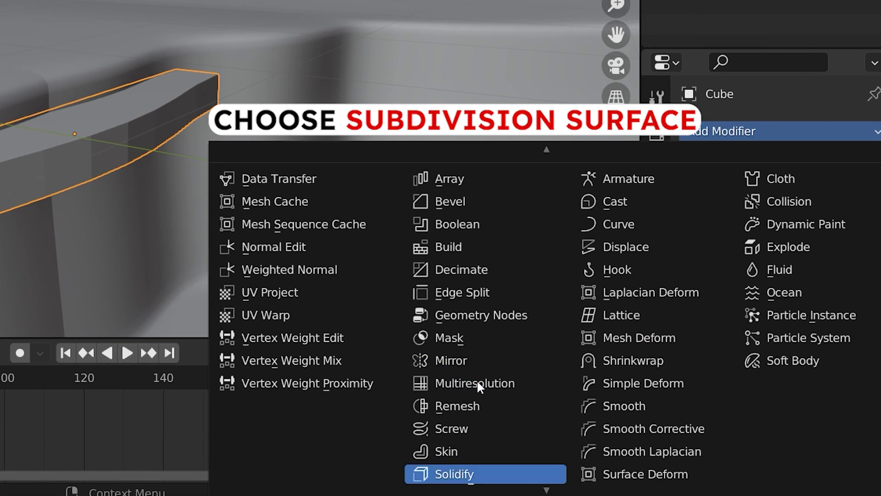
{"action": "left_click", "coordinate": [481, 392]}
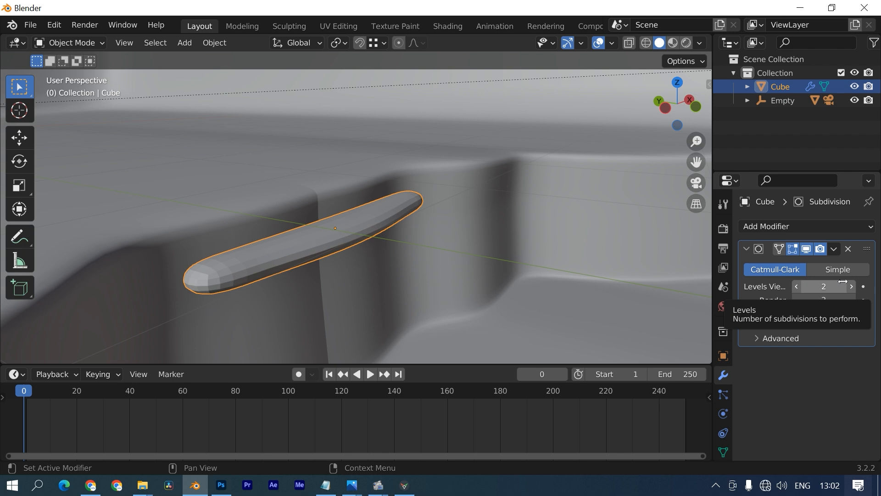
- Add an edge loop near the bar's edge in Edit Mode to keep its ends squared
{"action": "key", "text": "Tab"}
{"action": "key", "text": "ctrl+r"}
{"action": "left_click", "coordinate": [239, 280]}
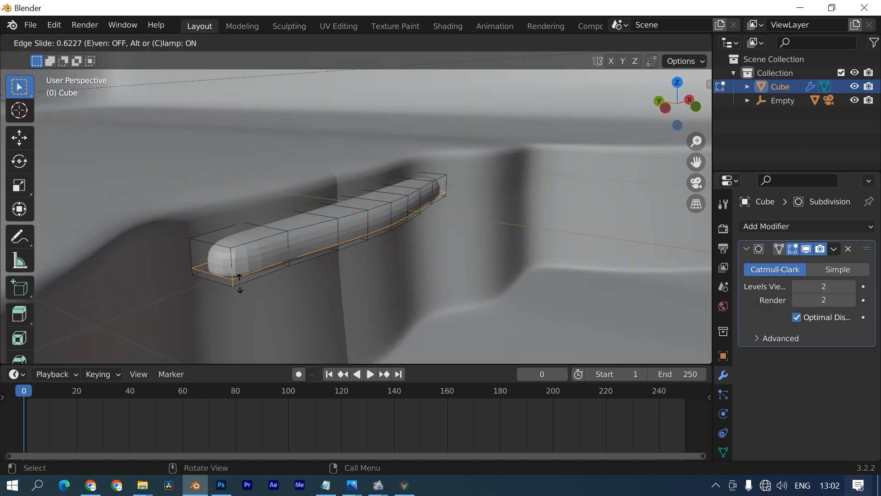
{"action": "left_click", "coordinate": [220, 257]}
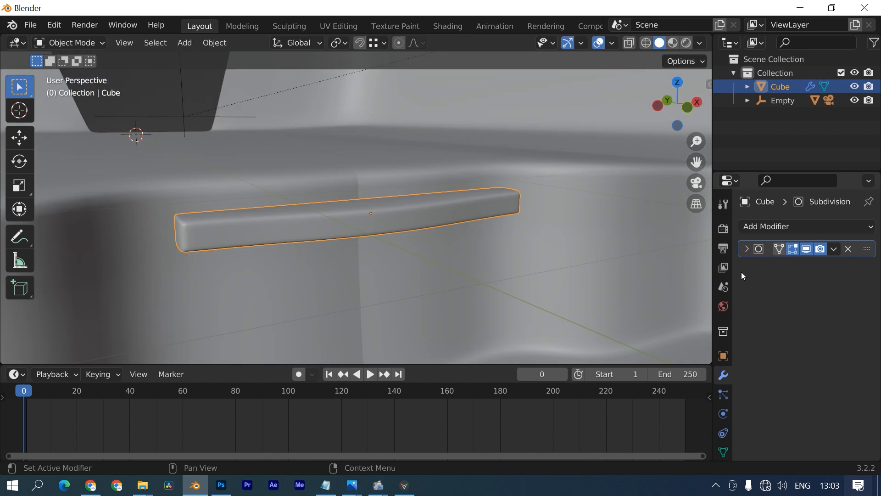
{"action": "key", "text": "Tab"}
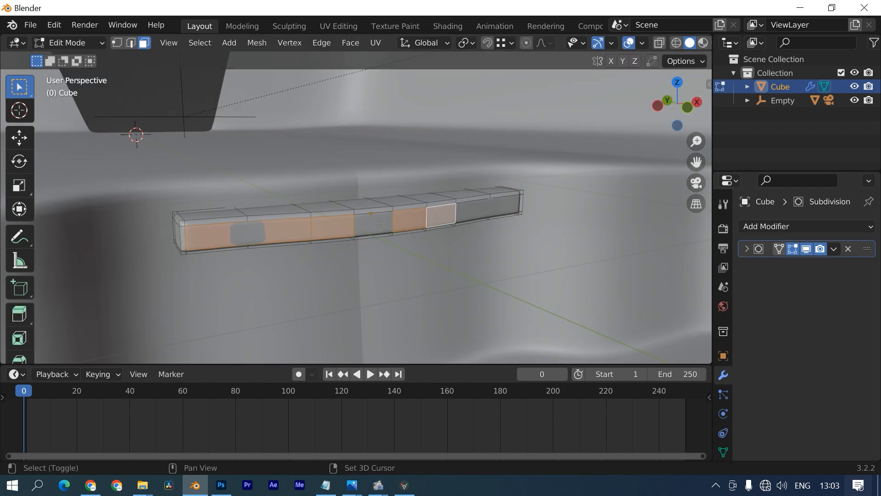
{"action": "key", "text": "Tab"}
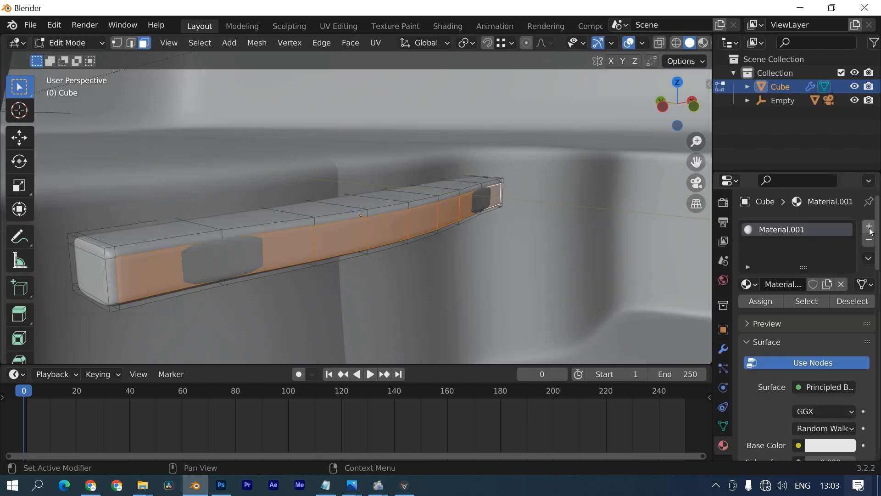
- Add a second slot with a new Emission material: pale-blue emission at strength ~7.9, darker base colour
{"action": "left_click", "coordinate": [869, 228]}
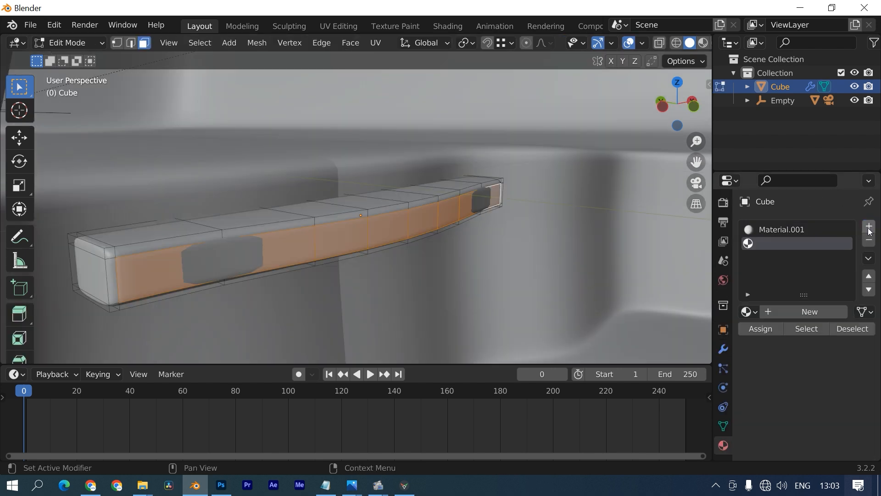
{"action": "left_click", "coordinate": [822, 310]}
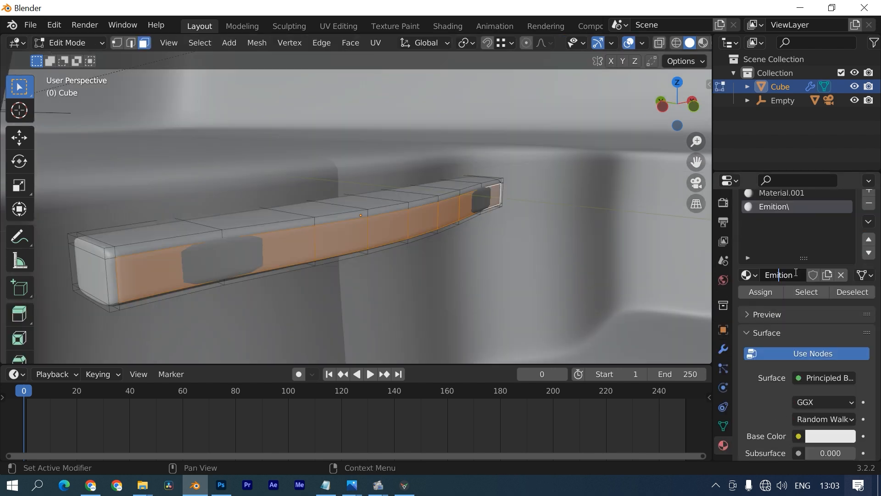
{"action": "type", "text": "ssion"}
{"action": "left_click", "coordinate": [774, 294]}
{"action": "scroll", "coordinate": [794, 391], "scroll_direction": "down", "scroll_amount": 10}
{"action": "left_click", "coordinate": [830, 364]}
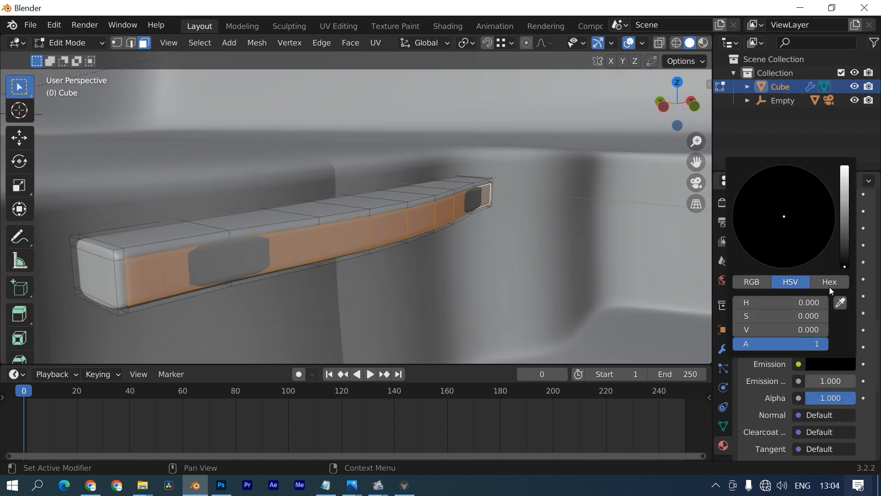
{"action": "left_click_drag", "start_coordinate": [844, 256], "coordinate": [837, 194]}
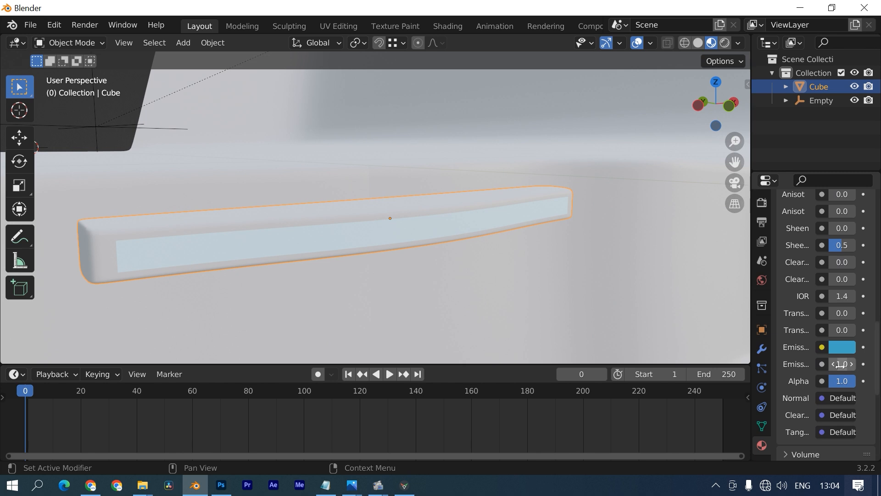
{"action": "left_click_drag", "start_coordinate": [840, 365], "coordinate": [863, 365]}
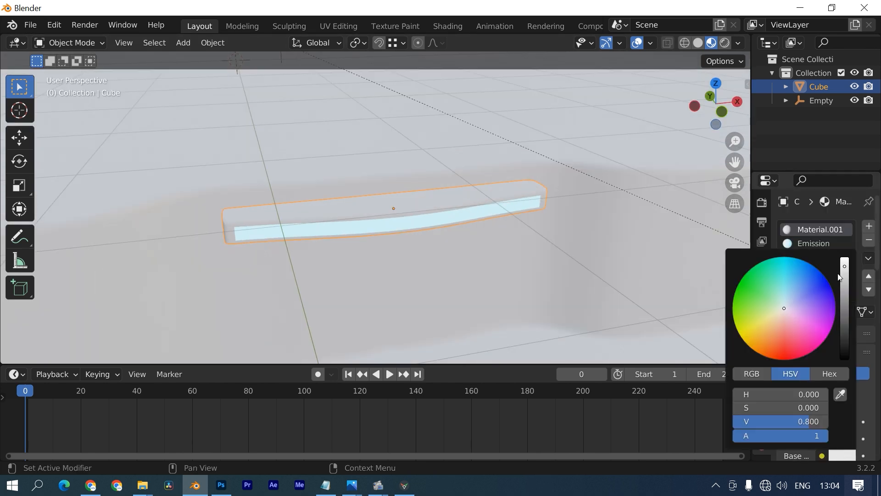
{"action": "left_click_drag", "start_coordinate": [808, 421], "coordinate": [781, 422]}
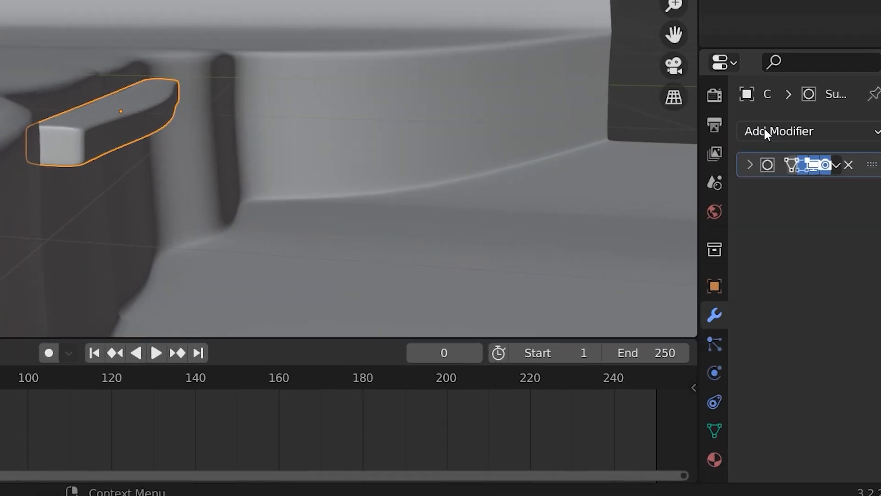
- Add an Array modifier to the stair bar and widen the properties panel
{"action": "left_click", "coordinate": [765, 131]}
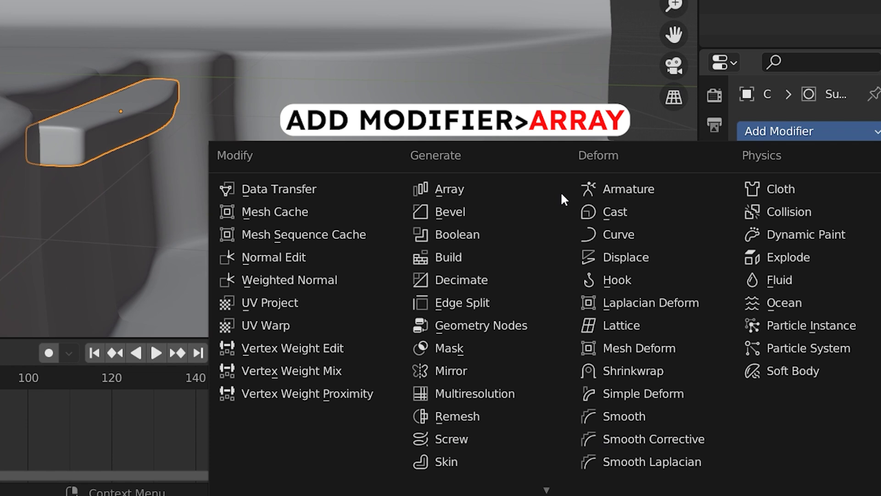
{"action": "left_click", "coordinate": [497, 192]}
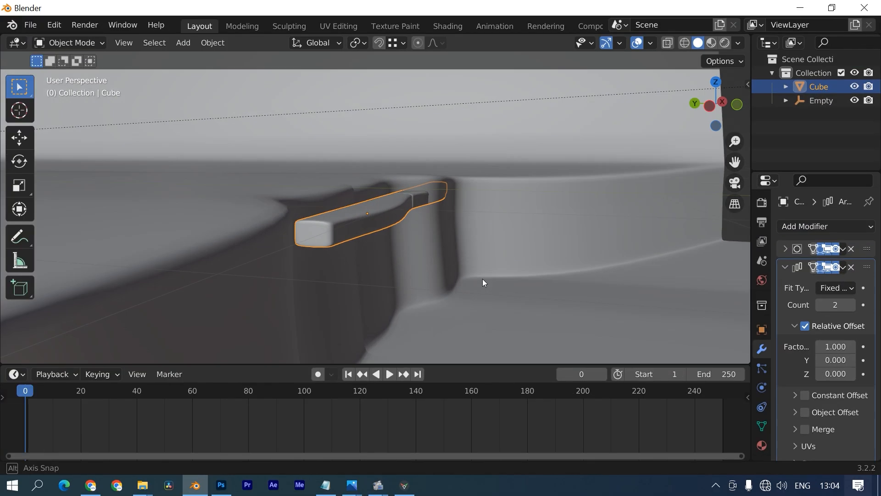
{"action": "left_click_drag", "start_coordinate": [773, 299], "coordinate": [662, 291]}
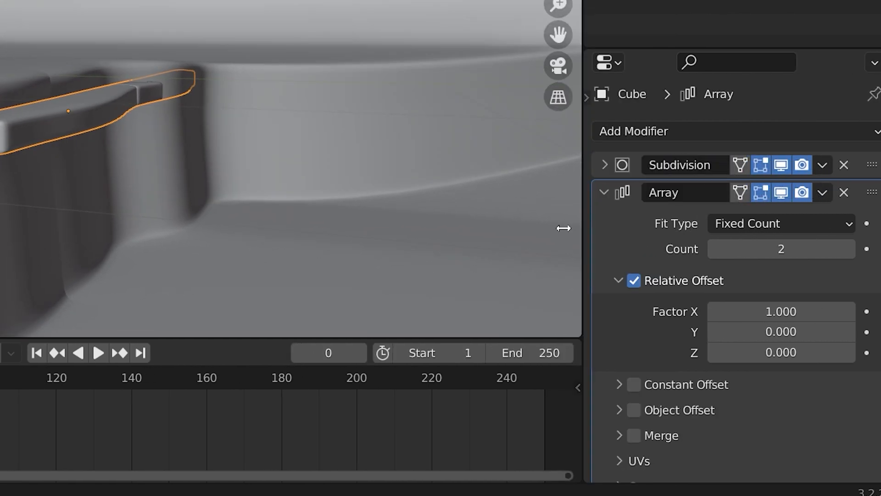
{"action": "left_click_drag", "start_coordinate": [564, 228], "coordinate": [525, 234]}
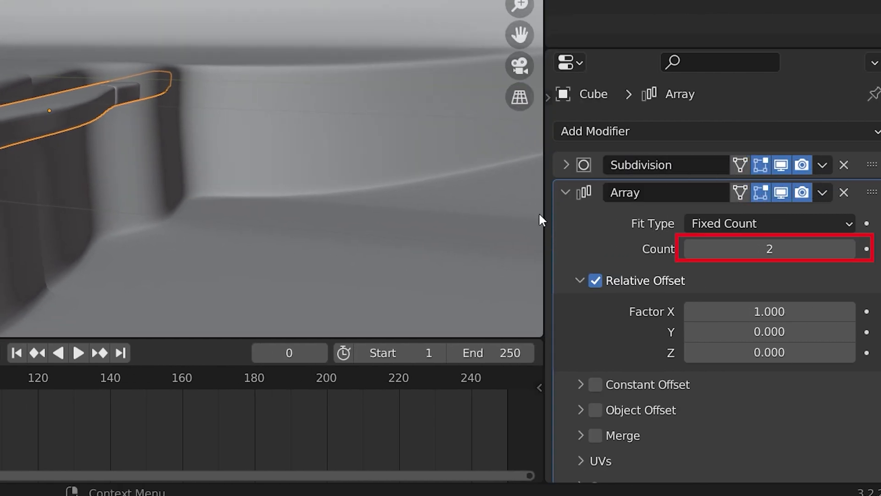
{"action": "left_click_drag", "start_coordinate": [551, 94], "coordinate": [575, 96]}
{"action": "scroll", "coordinate": [652, 315], "scroll_direction": "down", "scroll_amount": 1}
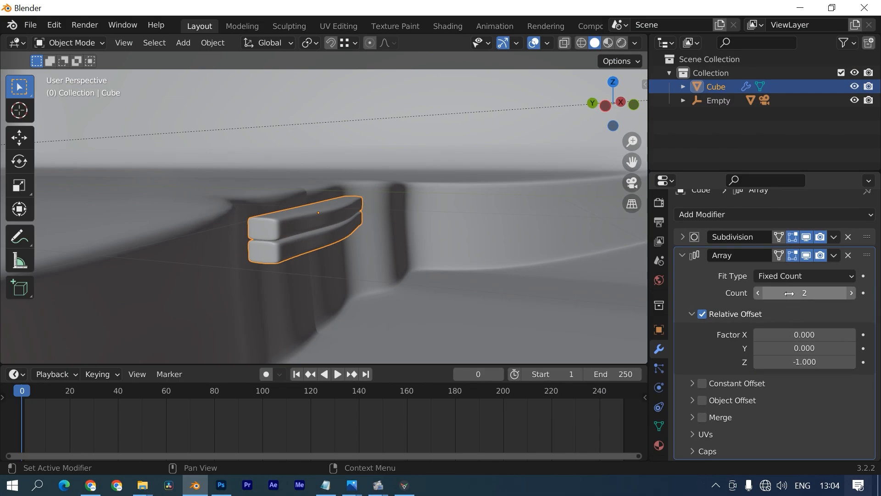
- Set the array's relative offset to -1 in Z and -0.5 in Y for descending steps
{"action": "mouse_move", "coordinate": [787, 362]}
{"action": "left_mouse_down"}
{"action": "mouse_move", "coordinate": [769, 362]}
{"action": "mouse_move", "coordinate": [779, 362]}
{"action": "left_mouse_up"}
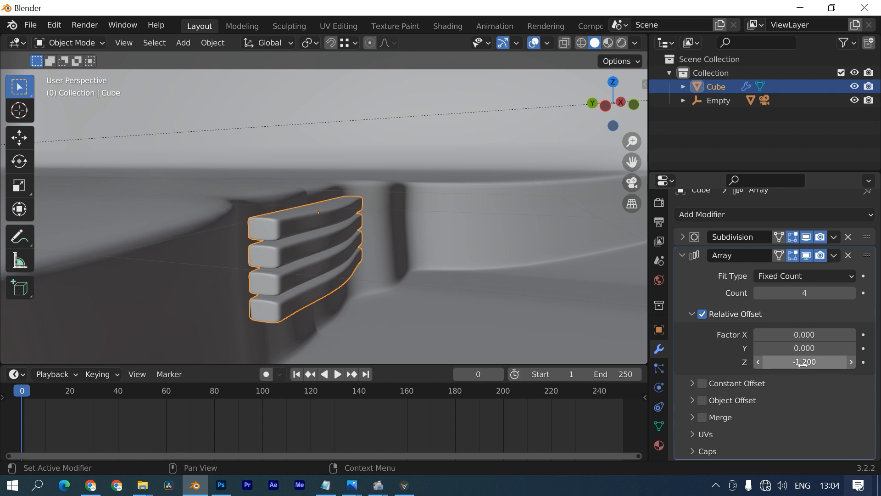
{"action": "type", "text": "0"}
{"action": "key", "text": "Return"}
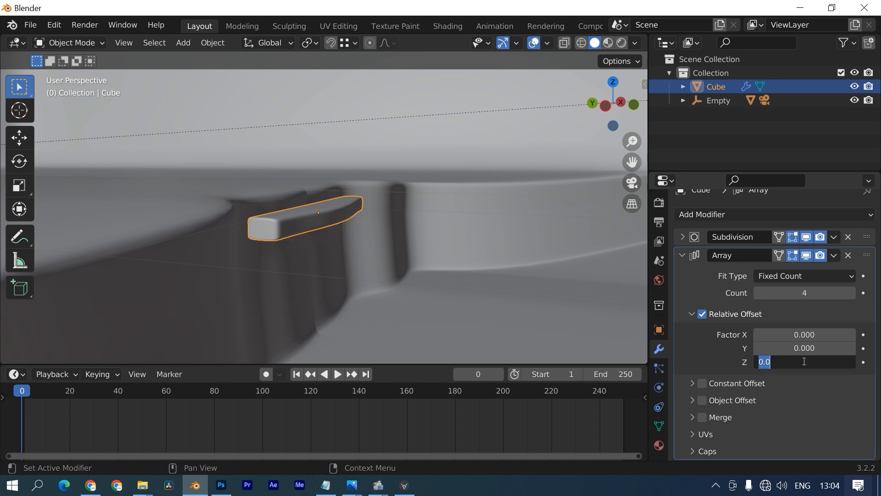
{"action": "type", "text": "-1"}
{"action": "key", "text": "Return"}
{"action": "left_click_drag", "start_coordinate": [805, 348], "coordinate": [781, 348]}
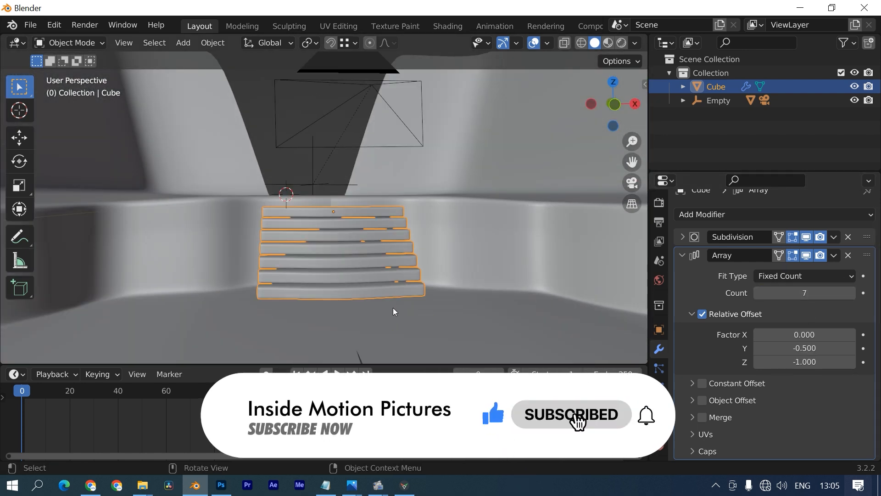
- Flatten the top step by scaling it along Z in Edit Mode
{"action": "scroll", "coordinate": [346, 275], "scroll_direction": "up", "scroll_amount": 4}
{"action": "middle_click_drag", "start_coordinate": [393, 311], "coordinate": [404, 226]}
{"action": "scroll", "coordinate": [404, 226], "scroll_direction": "up", "scroll_amount": 3}
{"action": "key", "text": "Tab"}
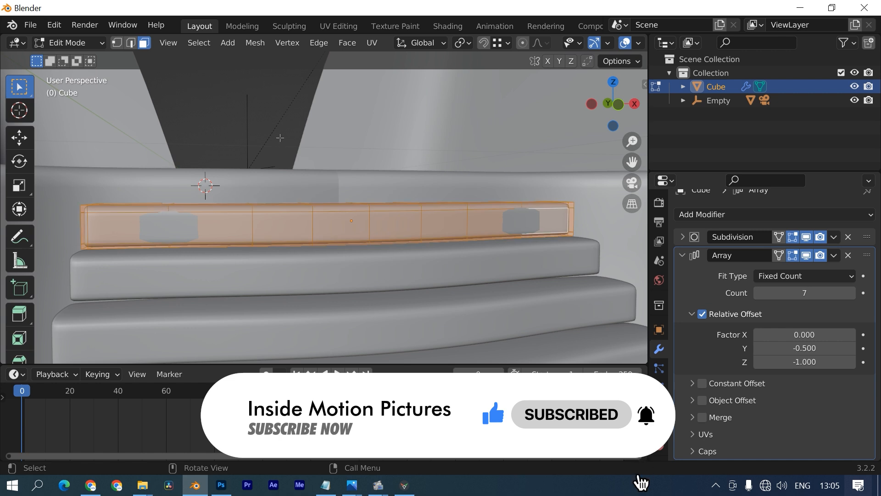
{"action": "key", "text": "s"}
{"action": "key", "text": "z"}
{"action": "left_click", "coordinate": [295, 197]}
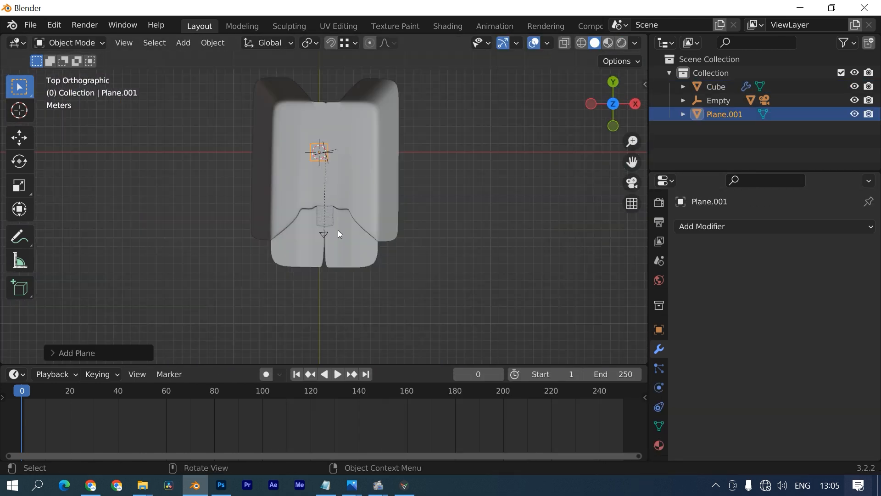
- Move the new plane along Y and stretch it lengthwise into a runway strip
{"action": "key", "text": "g"}
{"action": "key", "text": "y"}
{"action": "left_click", "coordinate": [344, 338]}
{"action": "scroll", "coordinate": [342, 266], "scroll_direction": "up", "scroll_amount": 4}
{"action": "key", "text": "s"}
{"action": "key", "text": "y"}
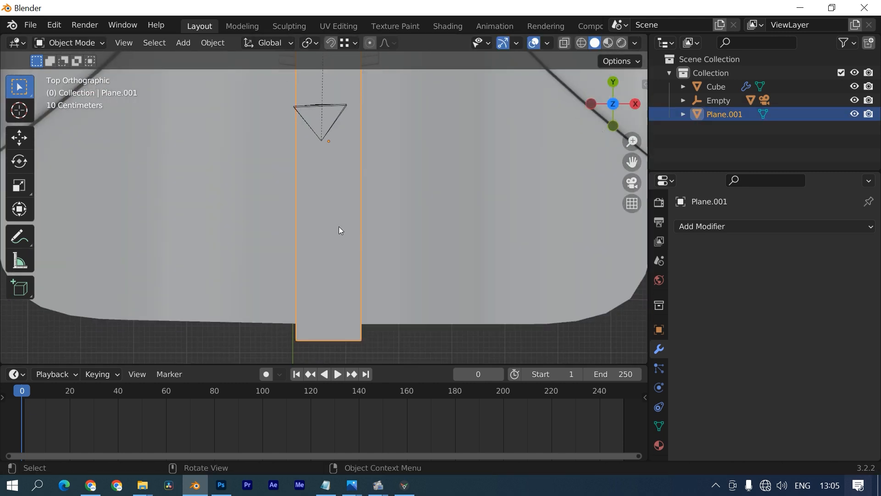
- Add loop cuts along the runway, sliding one close to its left edge
{"action": "key", "text": "Tab"}
{"action": "key", "text": "ctrl+r"}
{"action": "left_click", "coordinate": [305, 345]}
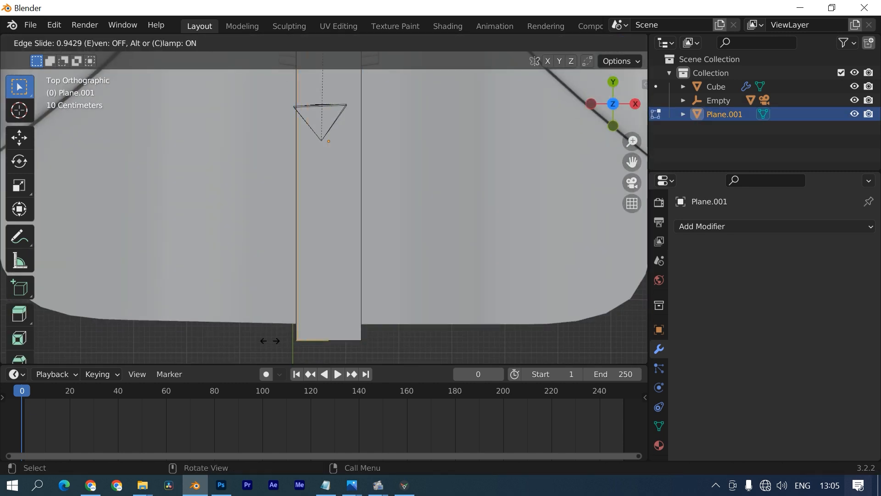
{"action": "left_click", "coordinate": [272, 340]}
{"action": "key", "text": "ctrl+r"}
{"action": "left_click", "coordinate": [334, 343]}
{"action": "left_click", "coordinate": [361, 344]}
- Redo the right-side loop cut near the edge and create a new runway material
{"action": "scroll", "coordinate": [356, 321], "scroll_direction": "up", "scroll_amount": 4}
{"action": "middle_click_drag", "start_coordinate": [328, 345], "coordinate": [345, 248], "text": "shift"}
{"action": "key", "text": "ctrl+z"}
{"action": "middle_click_drag", "start_coordinate": [388, 330], "coordinate": [371, 253], "text": "shift"}
{"action": "key", "text": "ctrl+r"}
{"action": "left_click", "coordinate": [373, 294]}
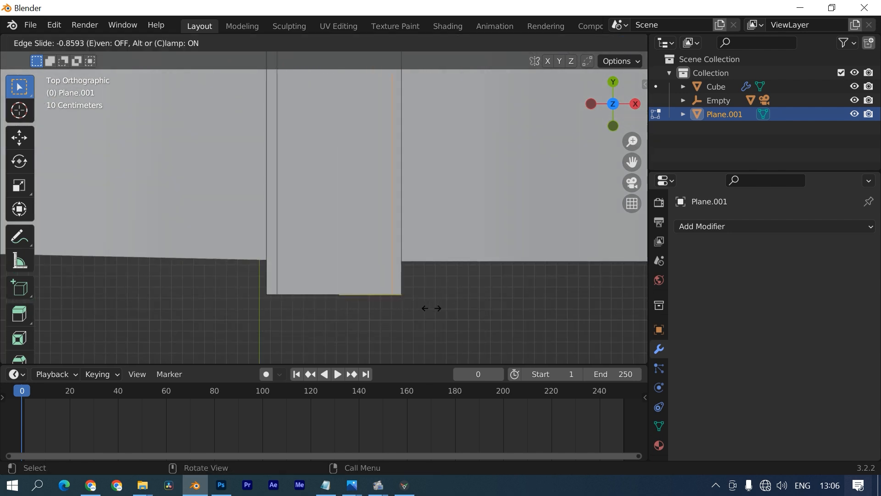
{"action": "left_click", "coordinate": [430, 308]}
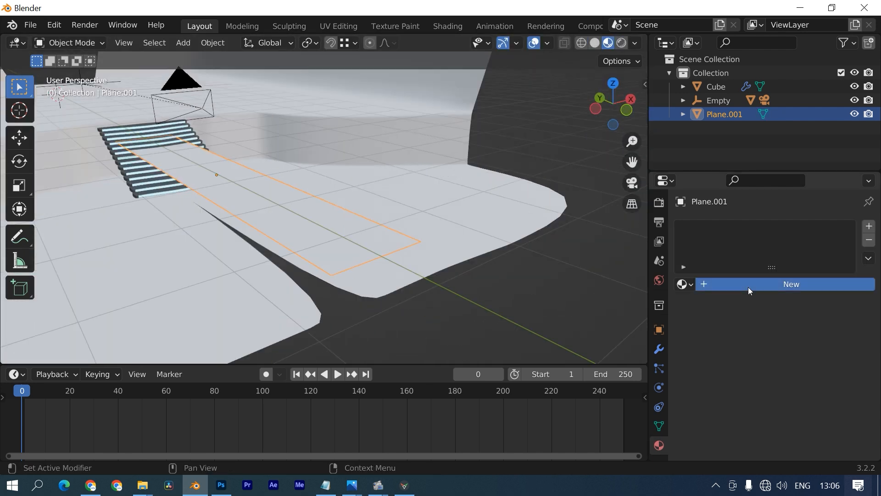
{"action": "left_click", "coordinate": [749, 288]}
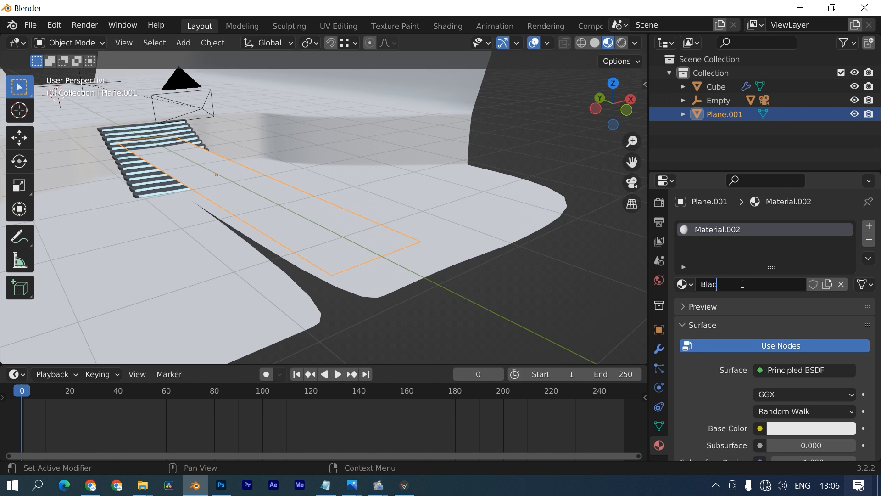
- Make the Black material near-black and glossy: Metallic 0.579, Roughness 0.008
{"action": "scroll", "coordinate": [761, 321], "scroll_direction": "down", "scroll_amount": 5}
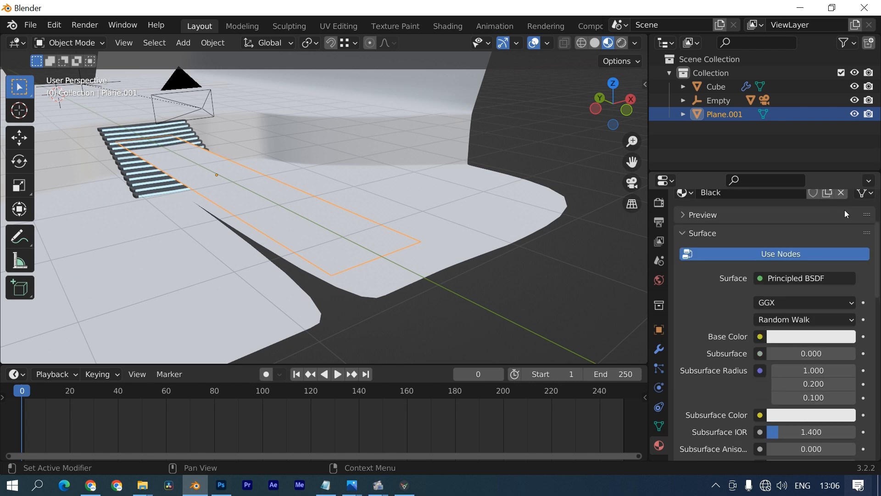
{"action": "left_click", "coordinate": [824, 336]}
{"action": "left_click_drag", "start_coordinate": [837, 195], "coordinate": [844, 226]}
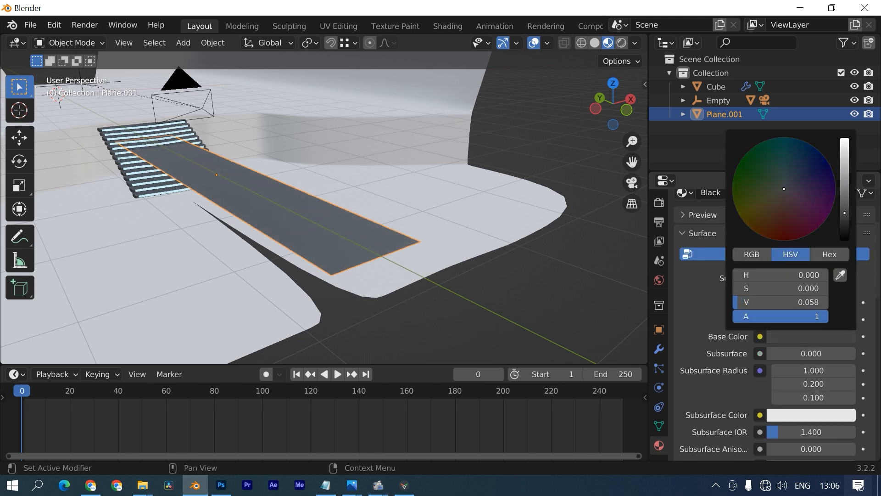
{"action": "left_click_drag", "start_coordinate": [837, 133], "coordinate": [837, 134]}
{"action": "scroll", "coordinate": [677, 398], "scroll_direction": "down", "scroll_amount": 6}
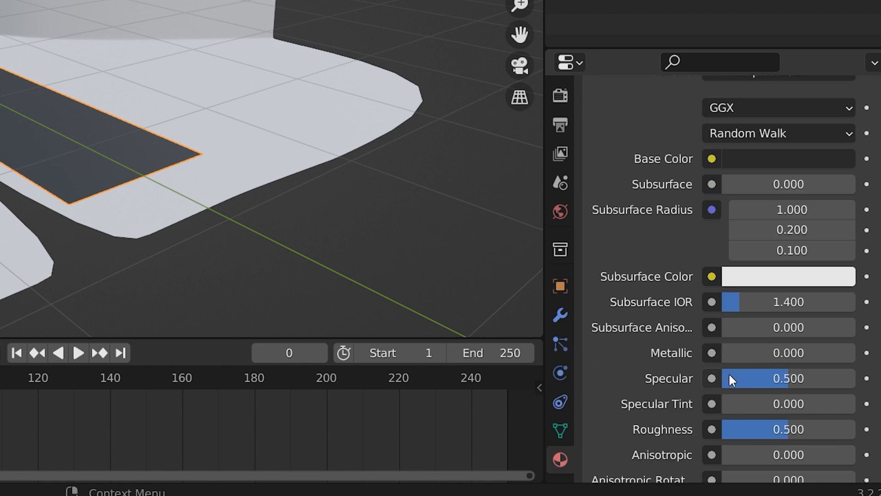
{"action": "left_click_drag", "start_coordinate": [730, 353], "coordinate": [776, 352]}
{"action": "left_click_drag", "start_coordinate": [789, 429], "coordinate": [723, 430]}
- Select both side strips and assign them the Emission material in a new slot
{"action": "middle_click_drag", "start_coordinate": [289, 250], "coordinate": [267, 256]}
{"action": "key", "text": "Tab"}
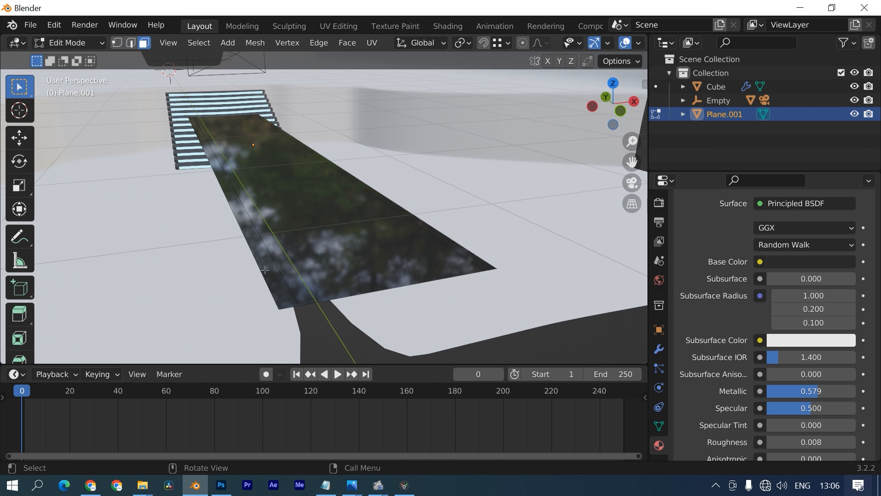
{"action": "left_click", "coordinate": [451, 243], "text": "shift"}
{"action": "scroll", "coordinate": [717, 310], "scroll_direction": "up", "scroll_amount": 8}
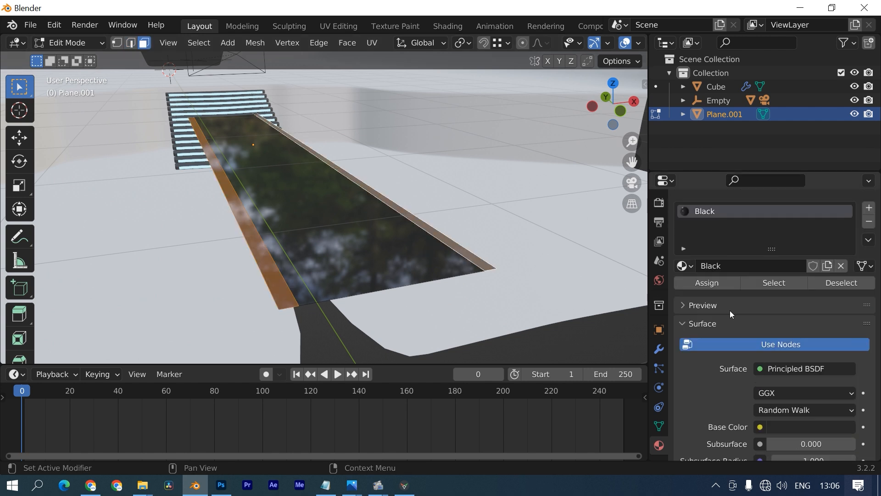
{"action": "left_click", "coordinate": [869, 229]}
{"action": "left_click", "coordinate": [684, 312]}
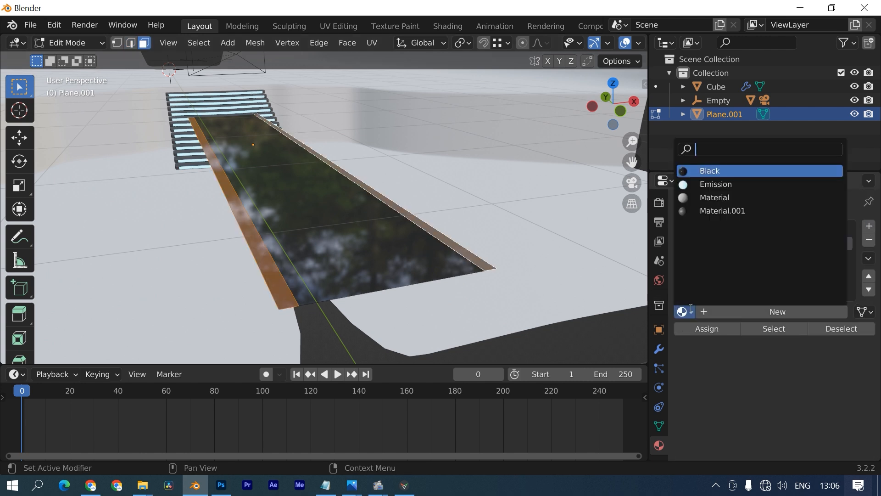
{"action": "left_click", "coordinate": [709, 185]}
{"action": "left_click", "coordinate": [718, 329]}
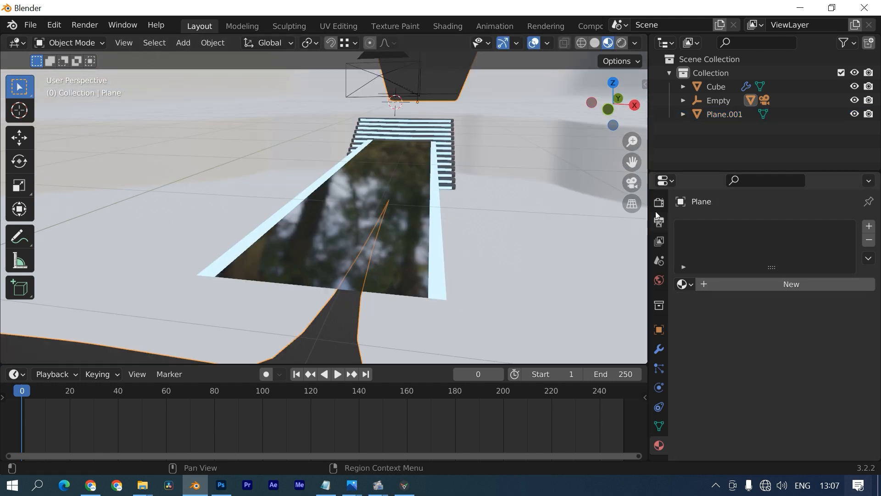
{"action": "left_click", "coordinate": [659, 221]}
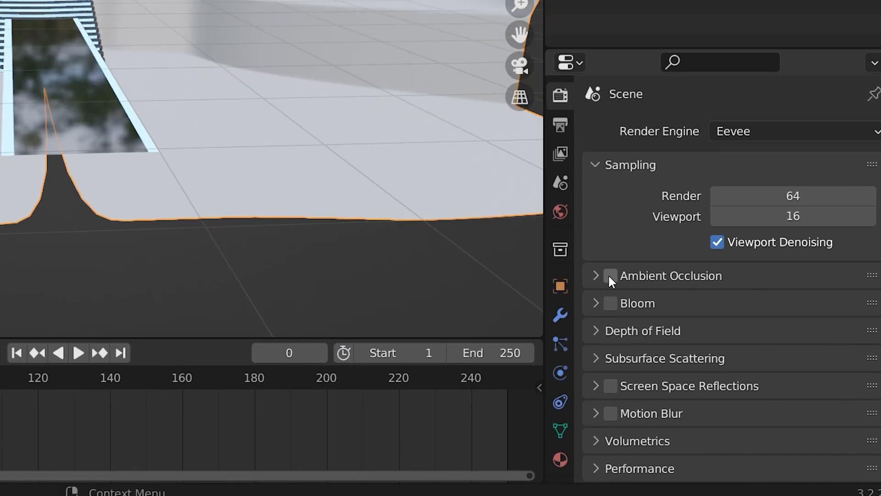
- Enable Ambient Occlusion with Distance 5 m and Factor 10, and enable Bloom
{"action": "left_click", "coordinate": [610, 275]}
{"action": "left_click", "coordinate": [595, 276]}
{"action": "left_click", "coordinate": [782, 307]}
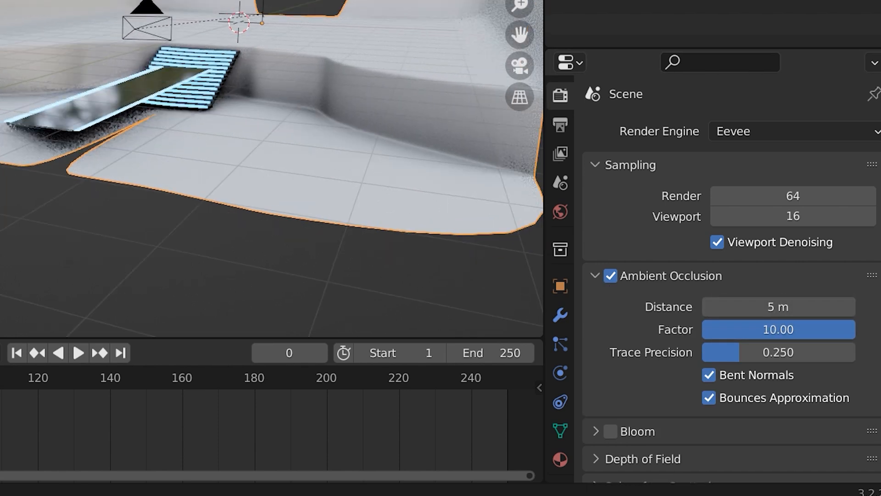
{"action": "scroll", "coordinate": [689, 362], "scroll_direction": "down", "scroll_amount": 3}
{"action": "left_click", "coordinate": [611, 376]}
- Select the floor plane and view the glowing stairs head-on
{"action": "middle_click_drag", "start_coordinate": [305, 263], "coordinate": [220, 167]}
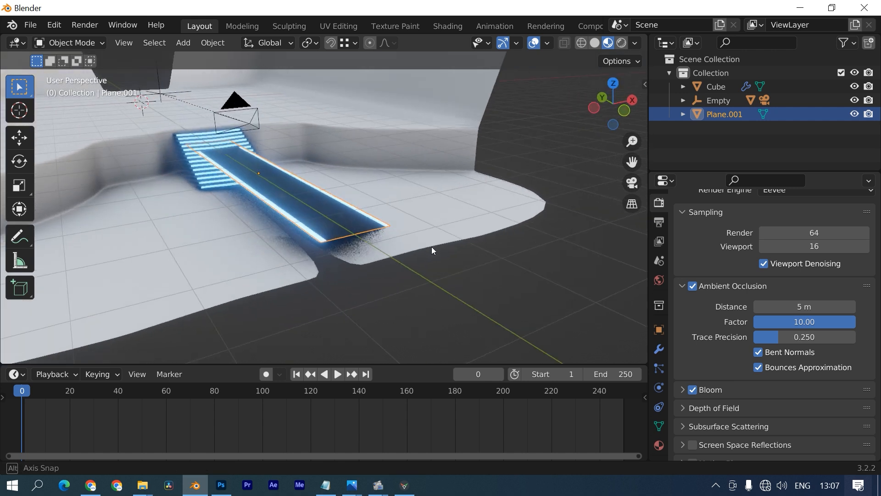
{"action": "middle_click_drag", "start_coordinate": [432, 247], "coordinate": [433, 247]}
{"action": "middle_click_drag", "start_coordinate": [376, 243], "coordinate": [439, 283], "text": "shift"}
{"action": "left_click", "coordinate": [439, 223]}
{"action": "middle_click_drag", "start_coordinate": [442, 224], "coordinate": [396, 140]}
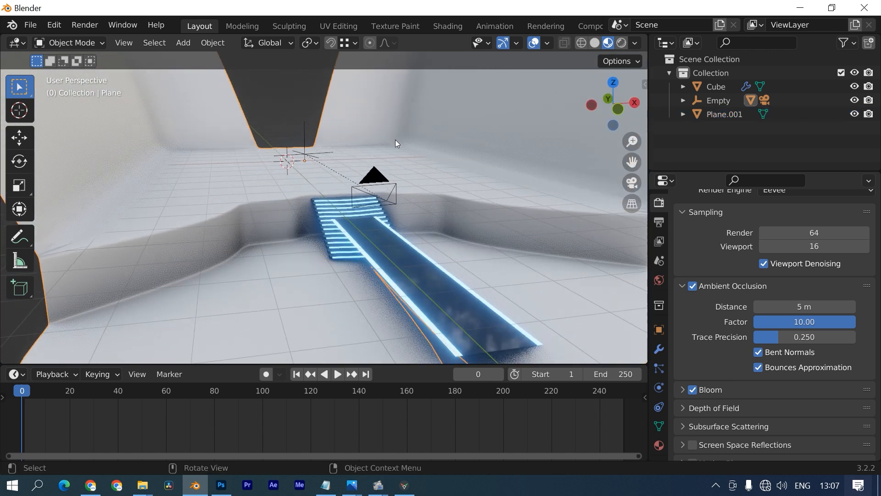
- Create a floor material with near-black base colour, Metallic 0.631 and Roughness 0.141
{"action": "left_click", "coordinate": [659, 443]}
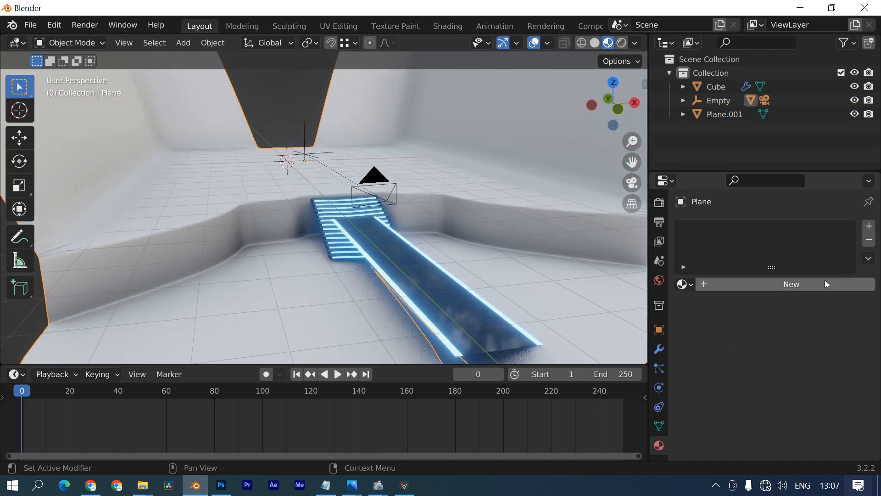
{"action": "left_click", "coordinate": [825, 284]}
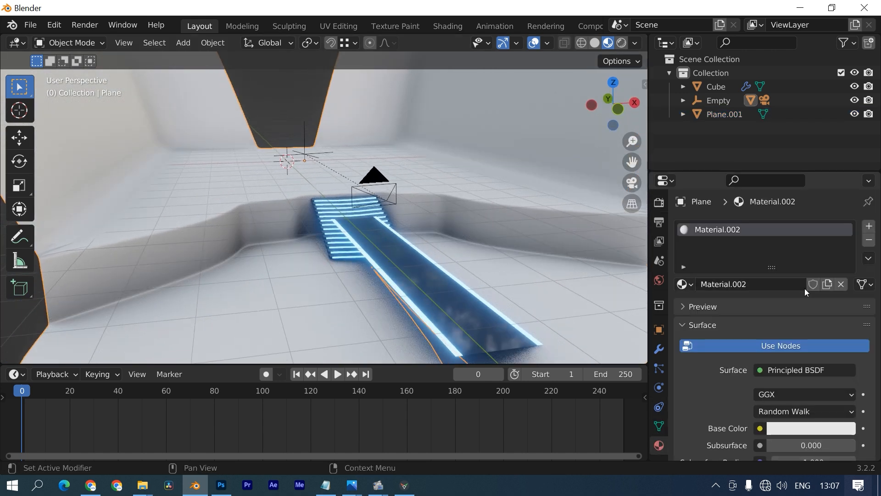
{"action": "left_click", "coordinate": [794, 425]}
{"action": "left_click_drag", "start_coordinate": [844, 240], "coordinate": [844, 315]}
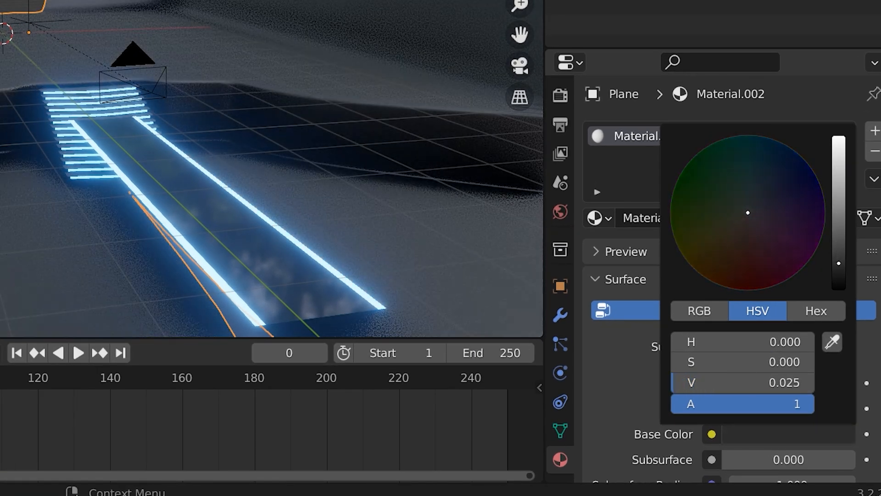
{"action": "left_click_drag", "start_coordinate": [839, 263], "coordinate": [839, 271]}
{"action": "scroll", "coordinate": [407, 238], "scroll_direction": "down", "scroll_amount": 3}
{"action": "scroll", "coordinate": [680, 433], "scroll_direction": "down", "scroll_amount": 6}
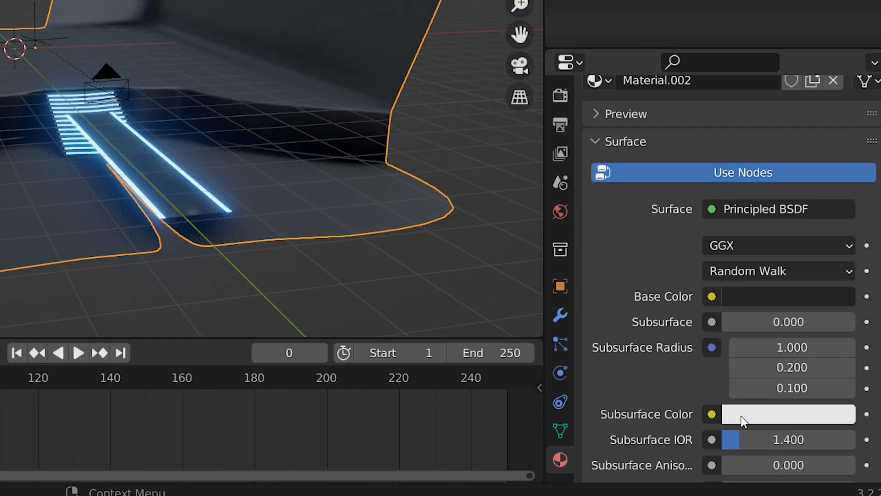
{"action": "scroll", "coordinate": [742, 415], "scroll_direction": "down", "scroll_amount": 5}
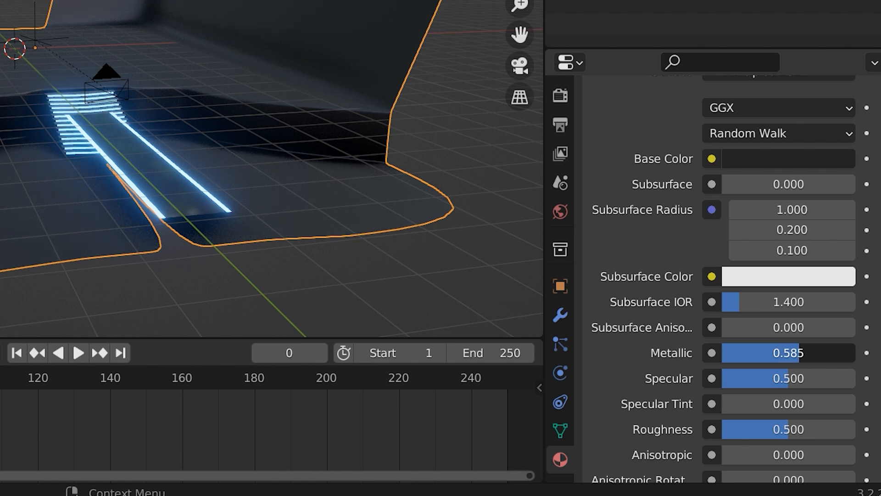
{"action": "left_click_drag", "start_coordinate": [785, 429], "coordinate": [741, 429]}
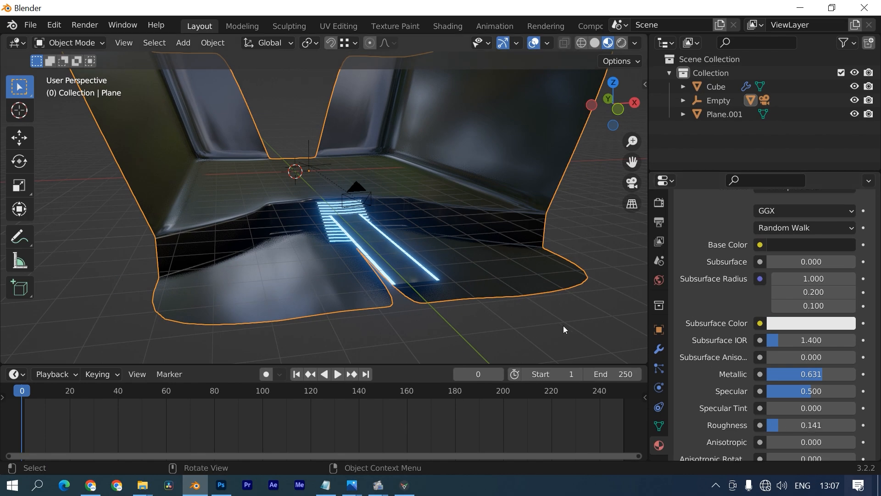
{"action": "middle_click_drag", "start_coordinate": [565, 328], "coordinate": [481, 252]}
- Add a text object reading THEATRE and stand it upright, rotated 90° about X
{"action": "key", "text": "shift+a"}
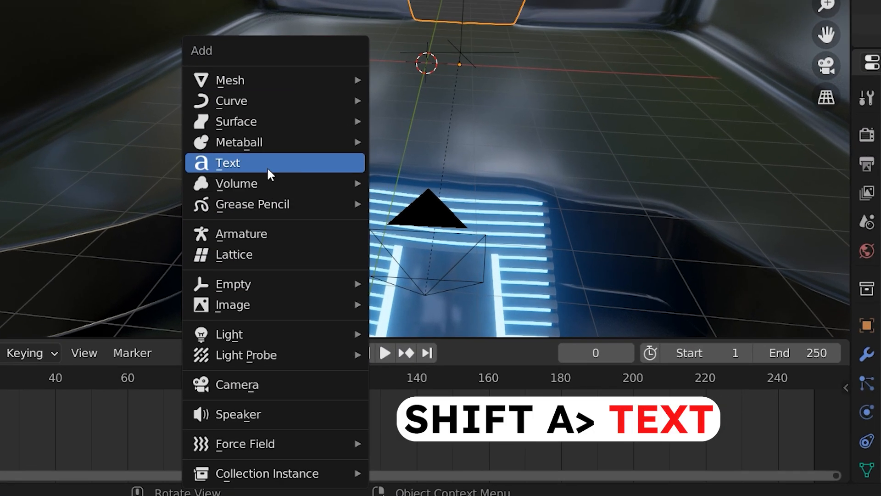
{"action": "left_click", "coordinate": [255, 249]}
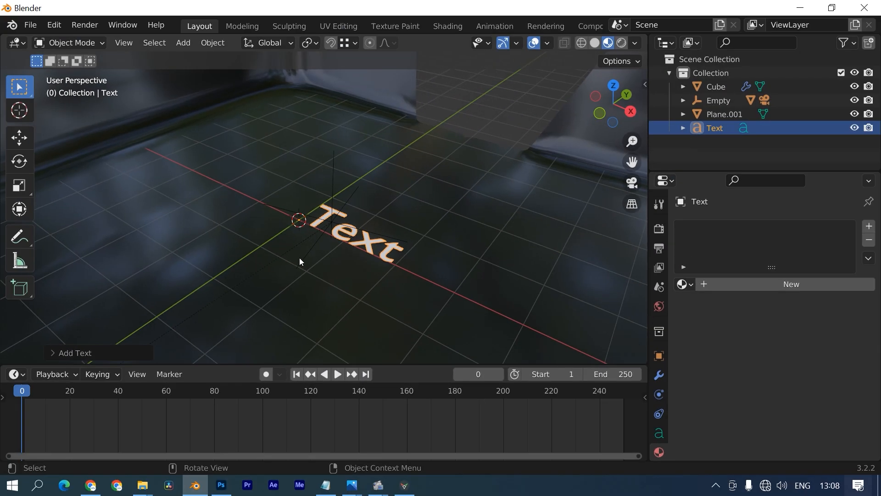
{"action": "key", "text": "Tab"}
{"action": "middle_click_drag", "start_coordinate": [304, 255], "coordinate": [357, 236]}
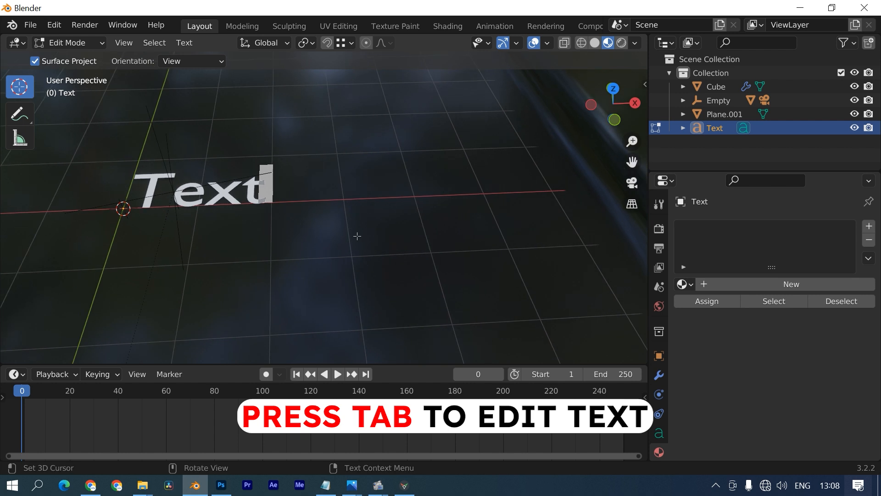
{"action": "key", "text": "BackSpace"}
{"action": "key", "text": "BackSpace"}
{"action": "key", "text": "BackSpace"}
{"action": "key", "text": "BackSpace"}
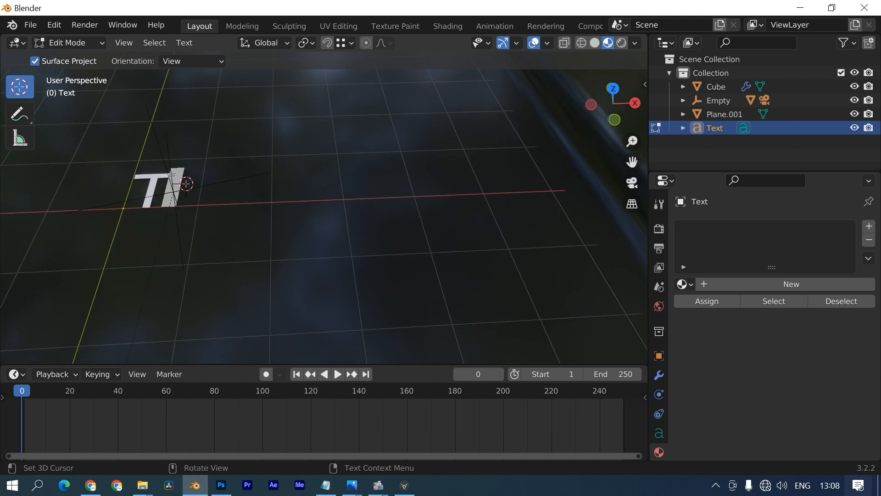
{"action": "type", "text": "THEATRE"}
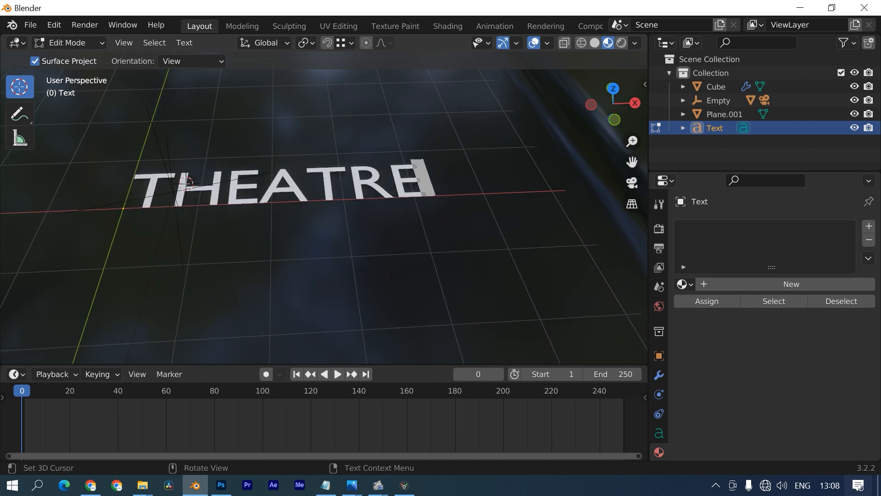
{"action": "type", "text": "r"}
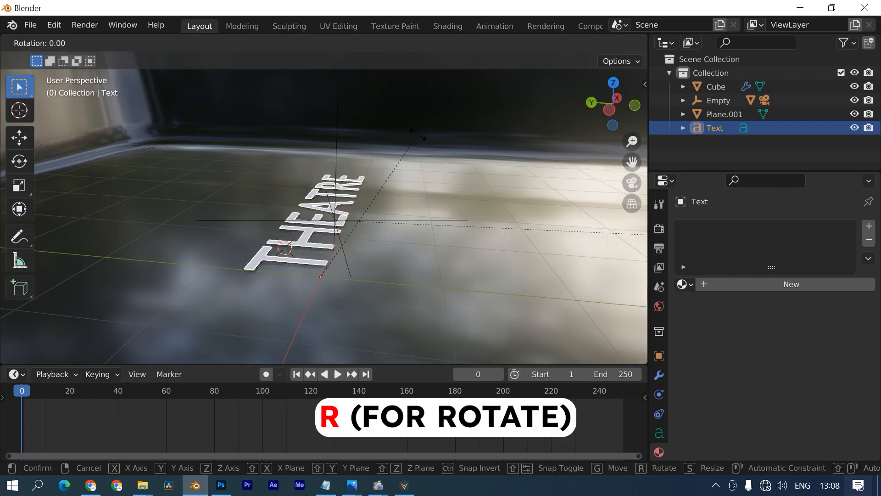
{"action": "type", "text": "x90"}
{"action": "key", "text": "Return"}
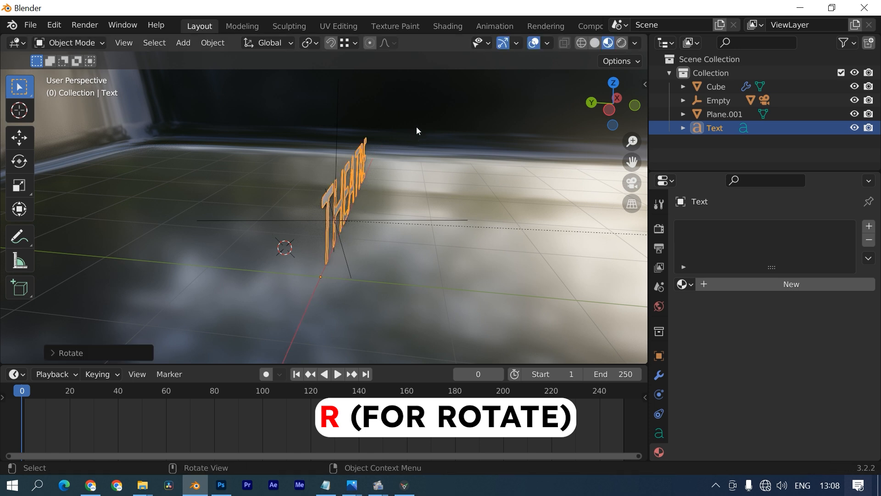
- Extrude the THEATRE text to 0.25 m depth
{"action": "left_click", "coordinate": [660, 401]}
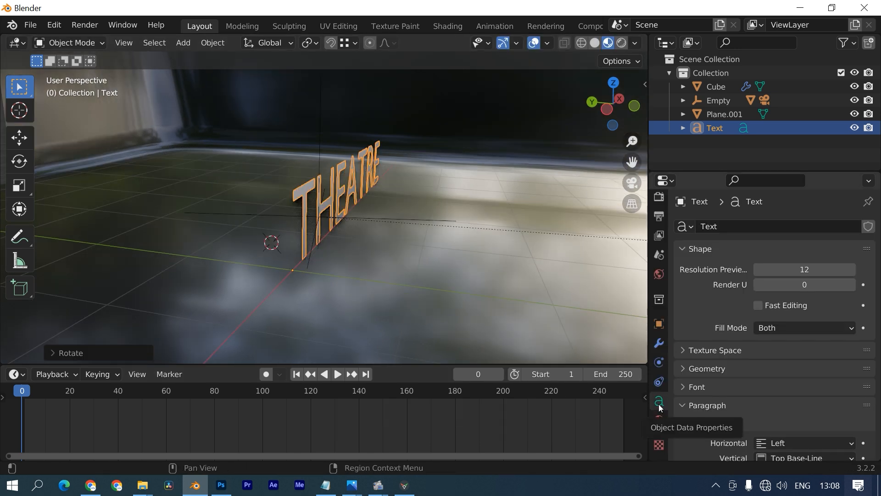
{"action": "scroll", "coordinate": [730, 422], "scroll_direction": "down", "scroll_amount": 5}
{"action": "left_click", "coordinate": [706, 240]}
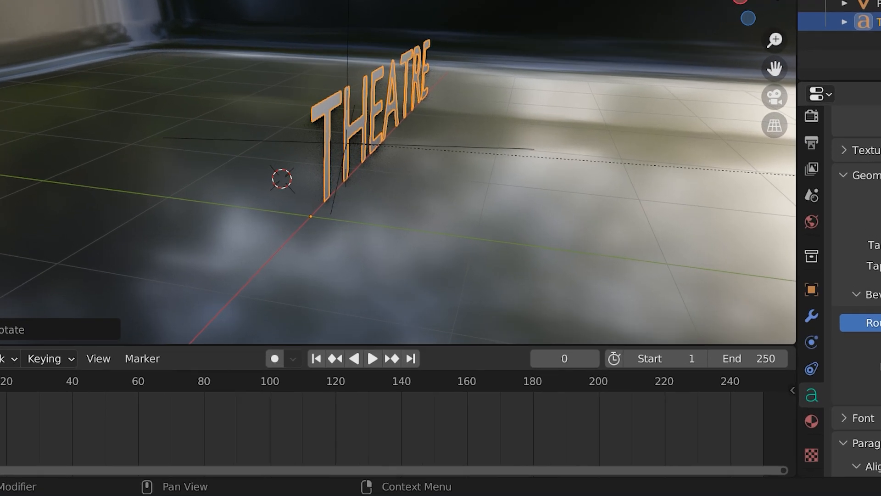
{"action": "mouse_move", "coordinate": [797, 275]}
{"action": "left_mouse_down"}
{"action": "mouse_move", "coordinate": [819, 275]}
{"action": "mouse_move", "coordinate": [807, 276]}
{"action": "left_mouse_up"}
{"action": "middle_click_drag", "start_coordinate": [629, 184], "coordinate": [482, 164]}
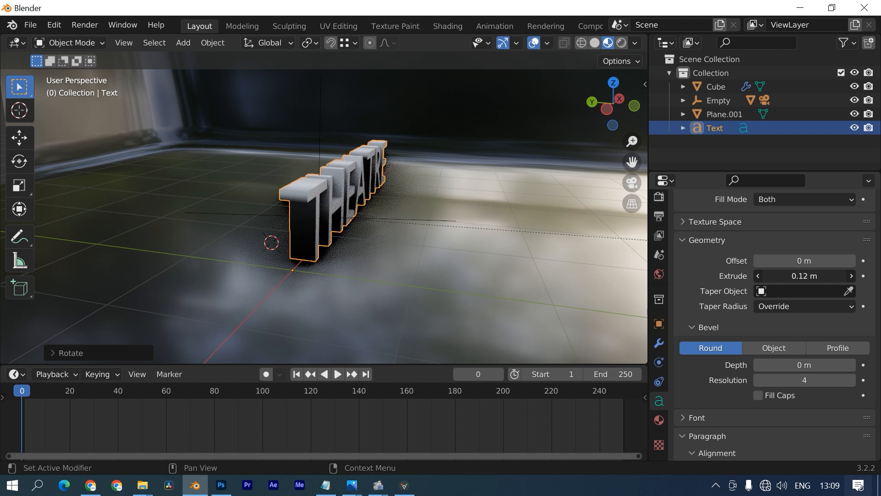
{"action": "middle_click_drag", "start_coordinate": [402, 248], "coordinate": [597, 253]}
{"action": "mouse_move", "coordinate": [812, 275]}
{"action": "left_mouse_down"}
{"action": "mouse_move", "coordinate": [840, 275]}
{"action": "mouse_move", "coordinate": [829, 275]}
{"action": "left_mouse_up"}
{"action": "middle_click_drag", "start_coordinate": [480, 275], "coordinate": [390, 250]}
- Give the text a 0.01 m bevel with a custom concave profile curve
{"action": "left_click", "coordinate": [802, 365]}
{"action": "type", "text": "0.01"}
{"action": "key", "text": "Return"}
{"action": "left_click", "coordinate": [828, 352]}
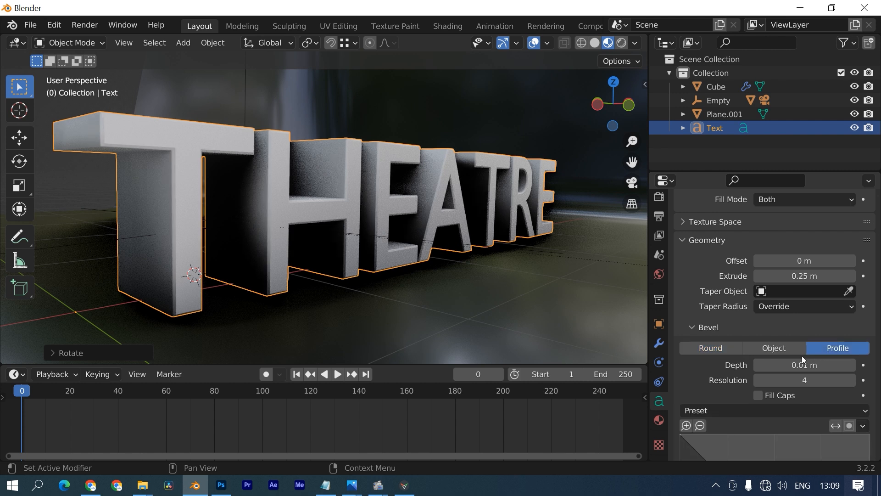
{"action": "scroll", "coordinate": [724, 320], "scroll_direction": "down", "scroll_amount": 5}
{"action": "left_click_drag", "start_coordinate": [719, 346], "coordinate": [698, 424]}
{"action": "scroll", "coordinate": [698, 424], "scroll_direction": "down", "scroll_amount": 3}
{"action": "left_click_drag", "start_coordinate": [776, 403], "coordinate": [752, 324]}
{"action": "scroll", "coordinate": [421, 305], "scroll_direction": "down", "scroll_amount": 4}
{"action": "middle_click_drag", "start_coordinate": [421, 305], "coordinate": [359, 220]}
{"action": "left_click", "coordinate": [326, 240]}
{"action": "scroll", "coordinate": [744, 295], "scroll_direction": "up", "scroll_amount": 6}
{"action": "scroll", "coordinate": [744, 294], "scroll_direction": "up", "scroll_amount": 6}
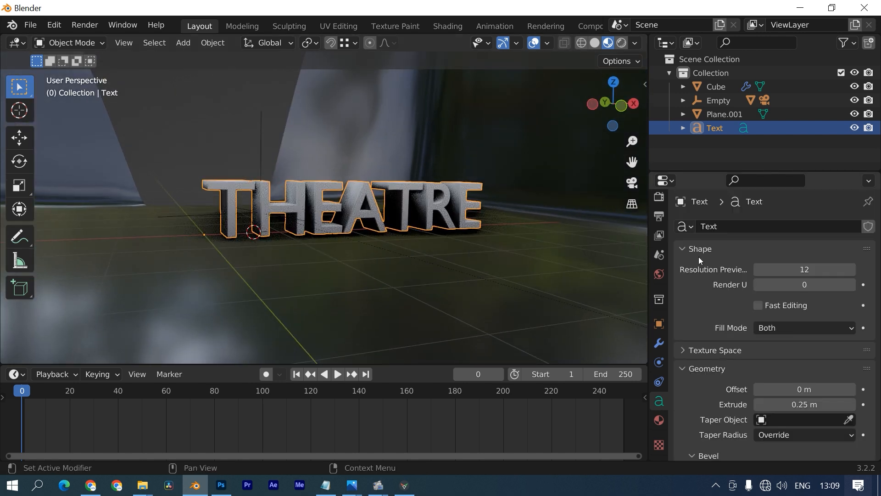
{"action": "scroll", "coordinate": [707, 326], "scroll_direction": "down", "scroll_amount": 15}
- Switch the THEATRE text's regular font to Arial Black
{"action": "left_click", "coordinate": [707, 337]}
{"action": "scroll", "coordinate": [711, 342], "scroll_direction": "down", "scroll_amount": 3}
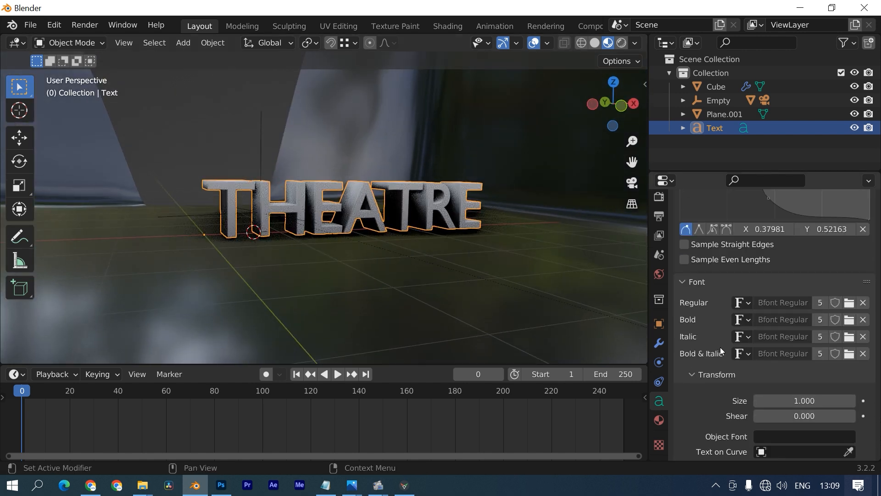
{"action": "left_click", "coordinate": [850, 303]}
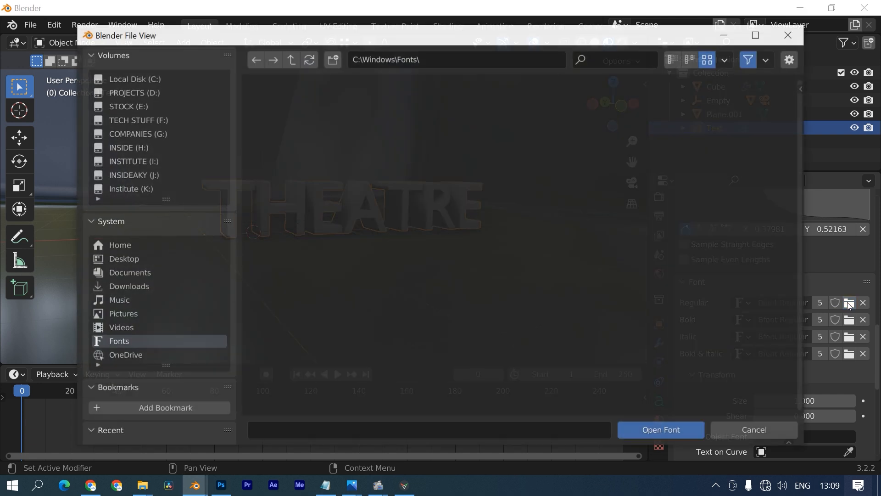
{"action": "double_click", "coordinate": [305, 121]}
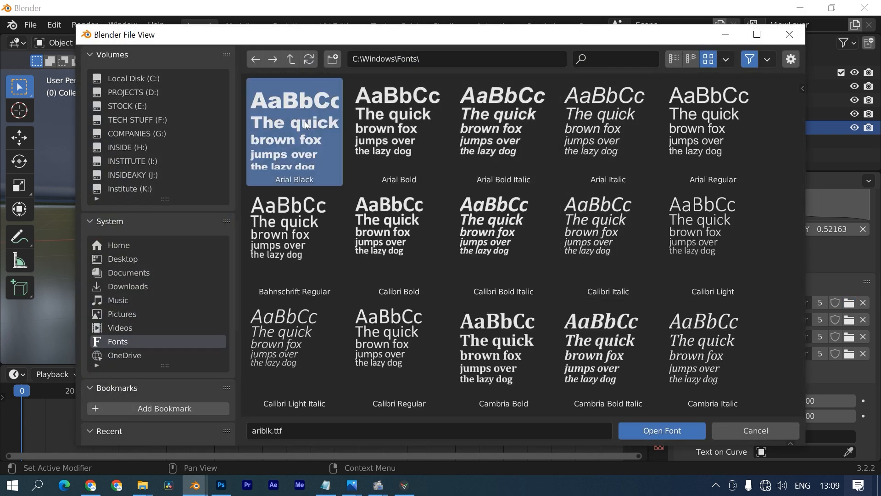
- From top view, rotate the THEATRE text about 70° and move it across the stage floor
{"action": "left_click", "coordinate": [354, 266]}
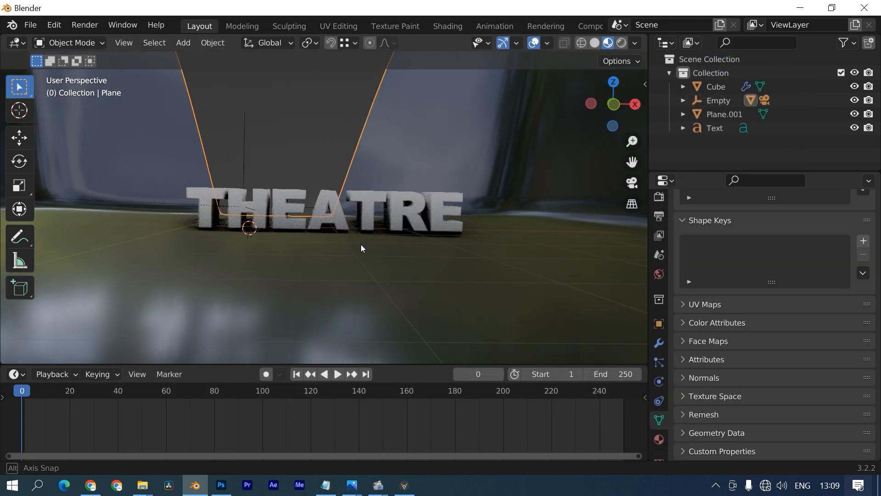
{"action": "left_click", "coordinate": [360, 211]}
{"action": "key", "text": "KP_7"}
{"action": "scroll", "coordinate": [348, 189], "scroll_direction": "down", "scroll_amount": 4}
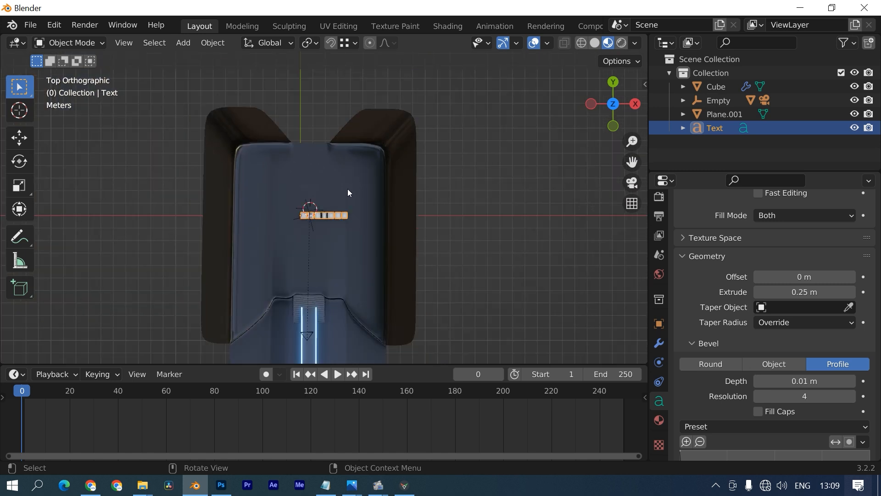
{"action": "key", "text": "r"}
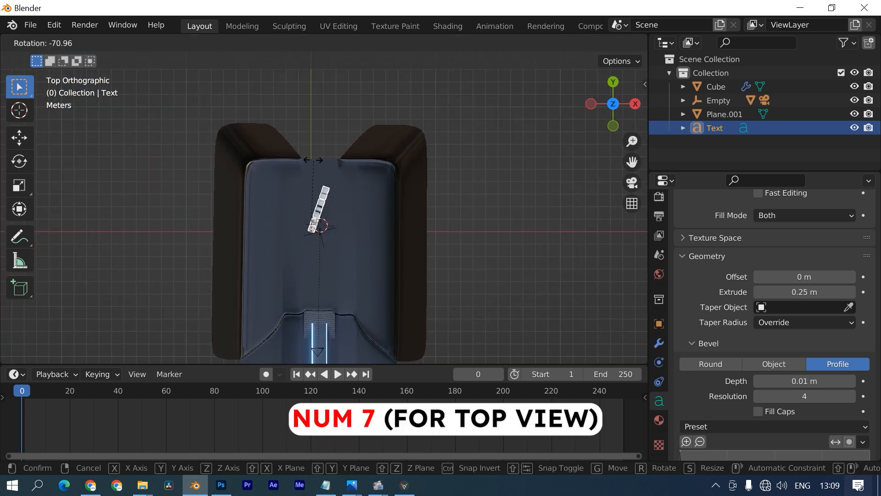
{"action": "left_click", "coordinate": [309, 163]}
{"action": "key", "text": "g"}
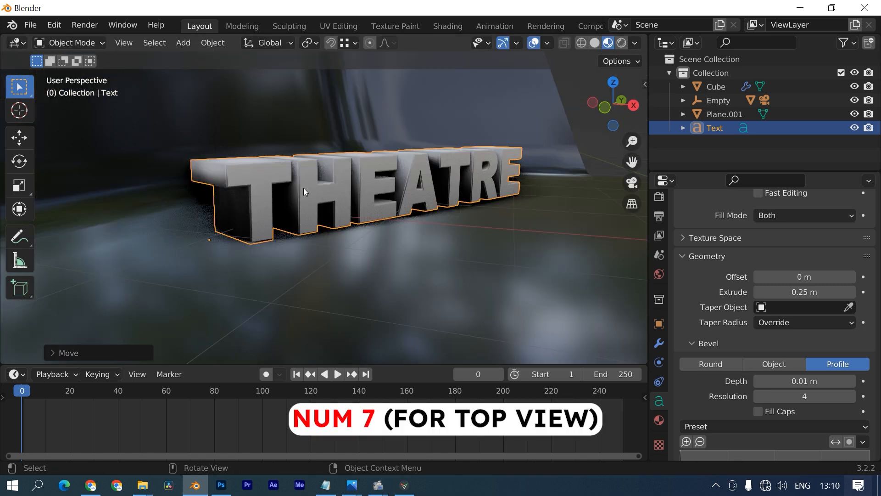
- Convert the THEATRE text into a mesh with Convert to Mesh
{"action": "key", "text": "F3"}
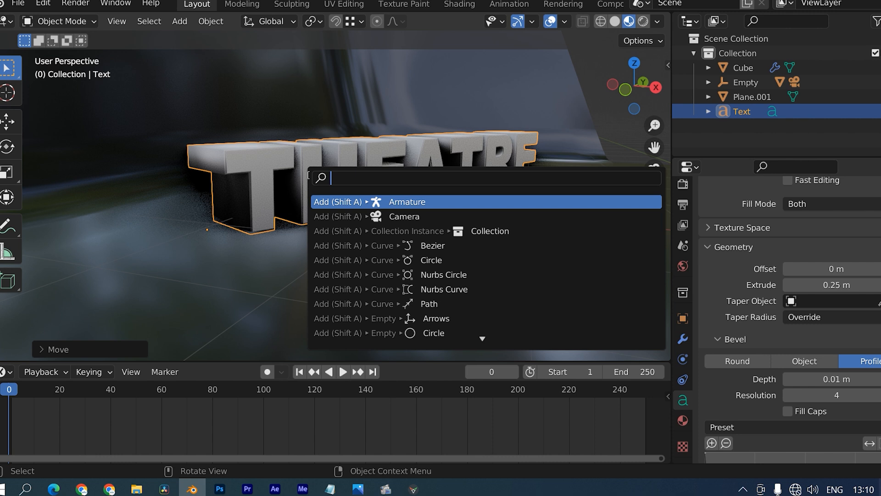
{"action": "type", "text": "MES"}
{"action": "type", "text": "H"}
{"action": "key", "text": "BackSpace"}
{"action": "key", "text": "BackSpace"}
{"action": "key", "text": "BackSpace"}
{"action": "key", "text": "BackSpace"}
{"action": "type", "text": "CONVE"}
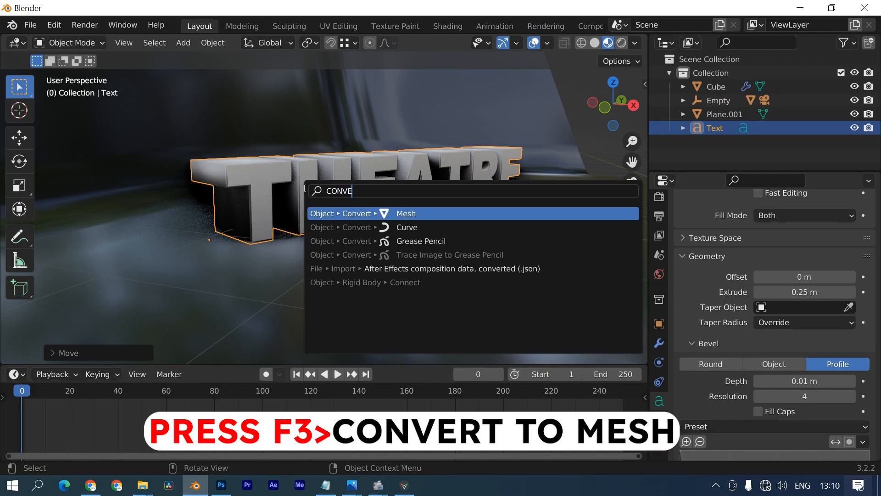
{"action": "key", "text": "Return"}
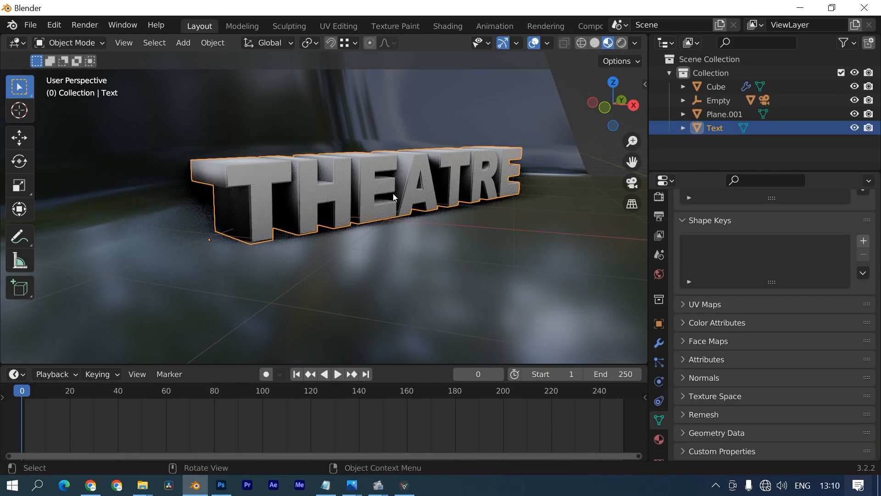
{"action": "key", "text": "Tab"}
{"action": "key", "text": "Tab"}
- Give THEATRE a new material named Black Text with a near-black base colour
{"action": "middle_click_drag", "start_coordinate": [393, 197], "coordinate": [406, 232]}
{"action": "left_click", "coordinate": [659, 446]}
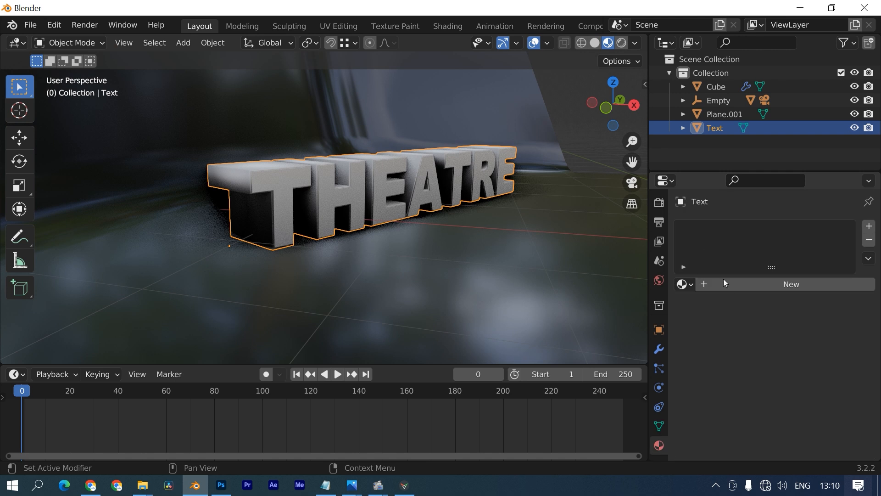
{"action": "left_click", "coordinate": [745, 283]}
{"action": "left_click", "coordinate": [745, 284]}
{"action": "type", "text": "bL"}
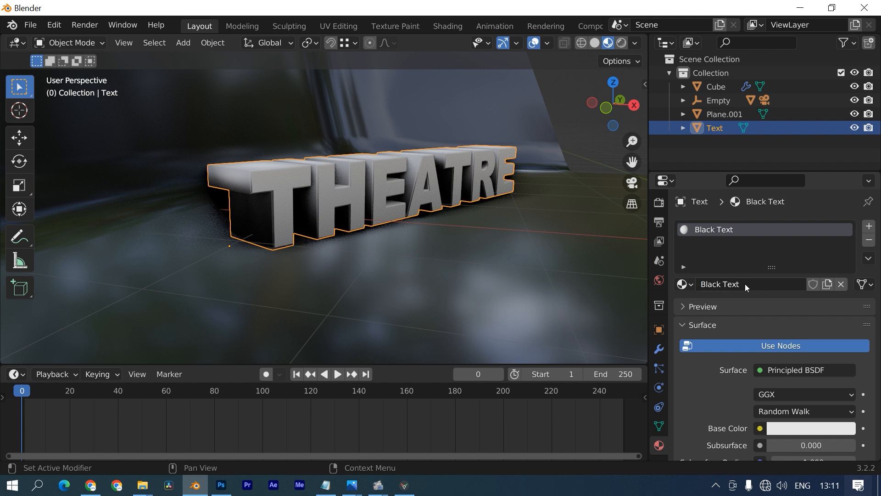
{"action": "left_click", "coordinate": [812, 426]}
{"action": "left_click_drag", "start_coordinate": [846, 297], "coordinate": [846, 285]}
- In Edit Mode, circle-select the front faces of the T and H
{"action": "key", "text": "Tab"}
{"action": "left_click", "coordinate": [280, 180]}
{"action": "scroll", "coordinate": [278, 179], "scroll_direction": "up", "scroll_amount": 4}
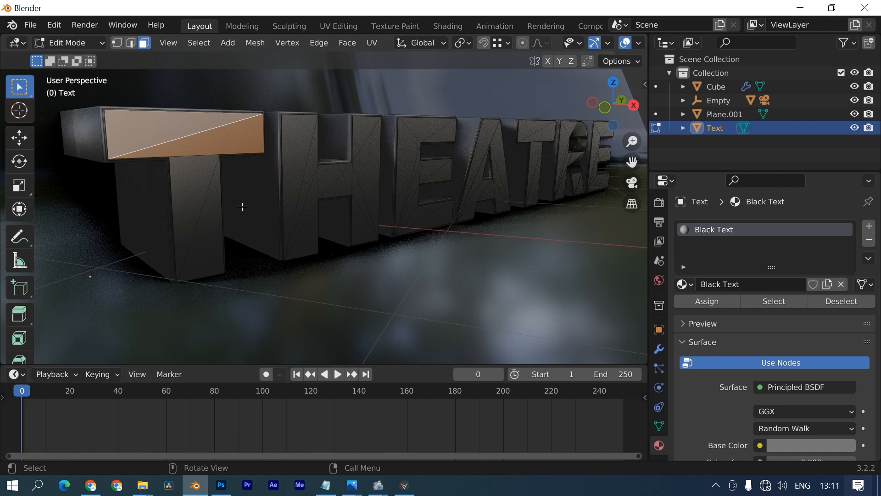
{"action": "key", "text": "KP_Decimal"}
{"action": "middle_click_drag", "start_coordinate": [242, 207], "coordinate": [211, 207]}
{"action": "left_click_drag", "start_coordinate": [20, 88], "coordinate": [116, 139]}
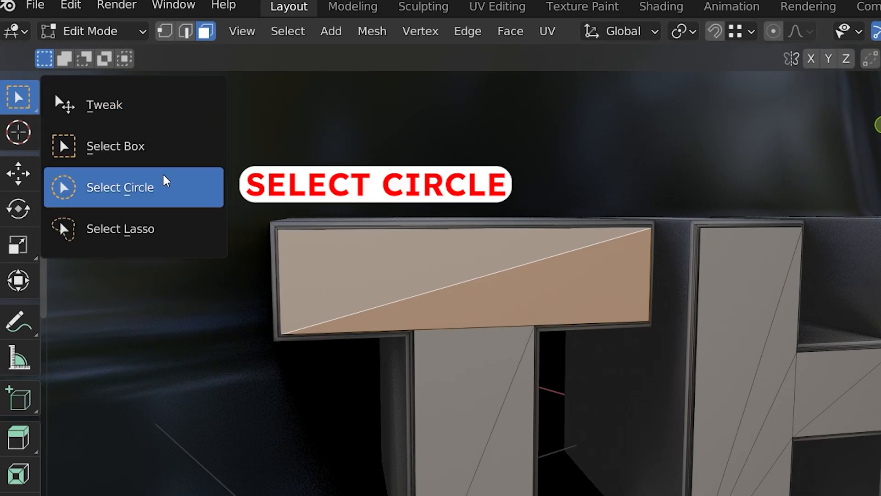
{"action": "left_click_drag", "start_coordinate": [166, 181], "coordinate": [153, 187]}
{"action": "left_click_drag", "start_coordinate": [153, 186], "coordinate": [153, 187]}
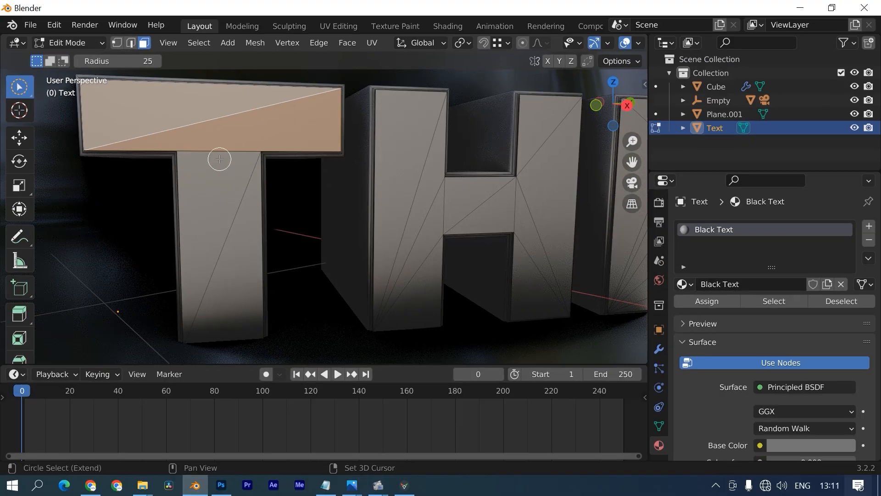
{"action": "mouse_move", "coordinate": [314, 204]}
{"action": "left_mouse_down"}
{"action": "mouse_move", "coordinate": [578, 354]}
{"action": "mouse_move", "coordinate": [679, 250]}
{"action": "left_mouse_up"}
{"action": "left_click_drag", "start_coordinate": [452, 188], "coordinate": [540, 262]}
{"action": "middle_click_drag", "start_coordinate": [541, 261], "coordinate": [260, 256], "text": "shift"}
- Add the front faces of the E and A to the selection
{"action": "mouse_move", "coordinate": [396, 199]}
{"action": "left_mouse_down"}
{"action": "mouse_move", "coordinate": [379, 269]}
{"action": "mouse_move", "coordinate": [374, 252]}
{"action": "mouse_move", "coordinate": [391, 122]}
{"action": "left_mouse_up"}
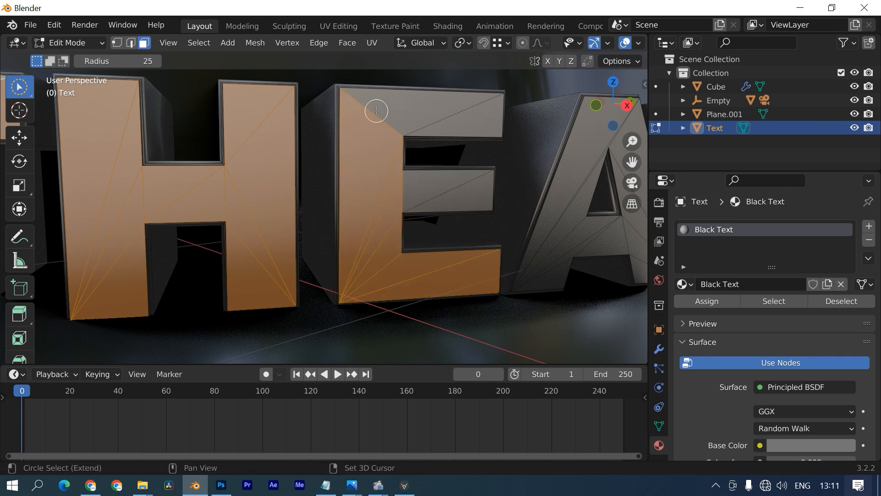
{"action": "left_click_drag", "start_coordinate": [120, 62], "coordinate": [144, 61]}
{"action": "left_click", "coordinate": [439, 118]}
{"action": "left_click_drag", "start_coordinate": [380, 185], "coordinate": [477, 198]}
{"action": "middle_click_drag", "start_coordinate": [542, 262], "coordinate": [395, 247], "text": "shift"}
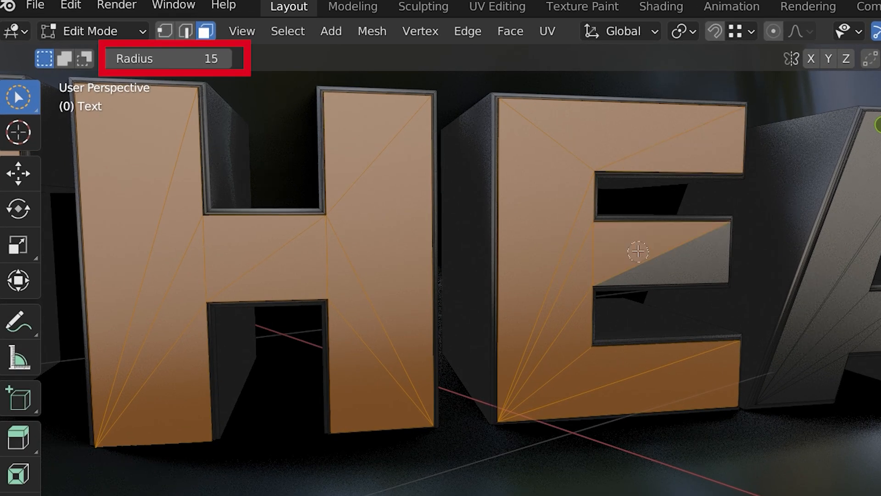
{"action": "mouse_move", "coordinate": [582, 338]}
{"action": "left_mouse_down"}
{"action": "mouse_move", "coordinate": [629, 268]}
{"action": "mouse_move", "coordinate": [779, 232]}
{"action": "mouse_move", "coordinate": [776, 343]}
{"action": "left_mouse_up"}
- Add the front faces of the second T, the R and the final E
{"action": "middle_click_drag", "start_coordinate": [748, 305], "coordinate": [341, 281], "text": "shift"}
{"action": "left_click_drag", "start_coordinate": [439, 192], "coordinate": [442, 100]}
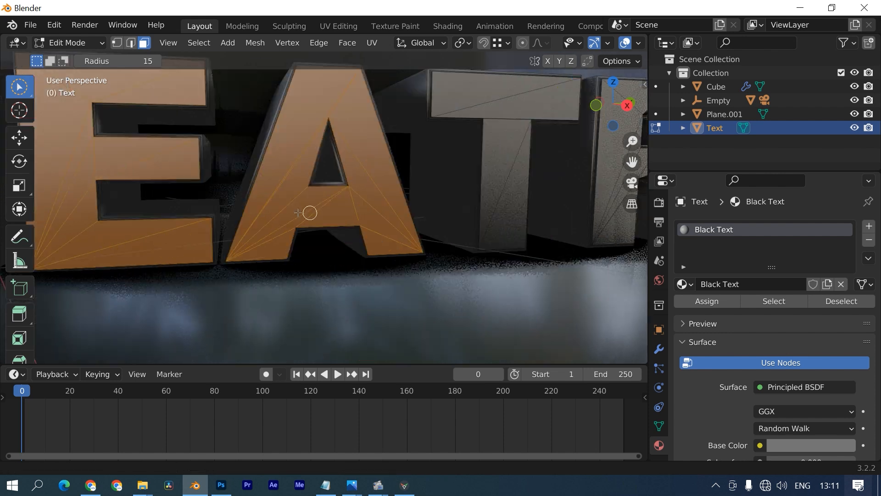
{"action": "middle_click_drag", "start_coordinate": [441, 106], "coordinate": [197, 139], "text": "shift"}
{"action": "left_click_drag", "start_coordinate": [385, 94], "coordinate": [374, 219]}
{"action": "mouse_move", "coordinate": [420, 162]}
{"action": "left_mouse_down"}
{"action": "mouse_move", "coordinate": [464, 140]}
{"action": "mouse_move", "coordinate": [436, 96]}
{"action": "mouse_move", "coordinate": [399, 97]}
{"action": "left_mouse_up"}
{"action": "left_click_drag", "start_coordinate": [427, 172], "coordinate": [478, 225]}
{"action": "middle_click_drag", "start_coordinate": [537, 223], "coordinate": [404, 214], "text": "shift"}
{"action": "left_click_drag", "start_coordinate": [404, 214], "coordinate": [430, 97]}
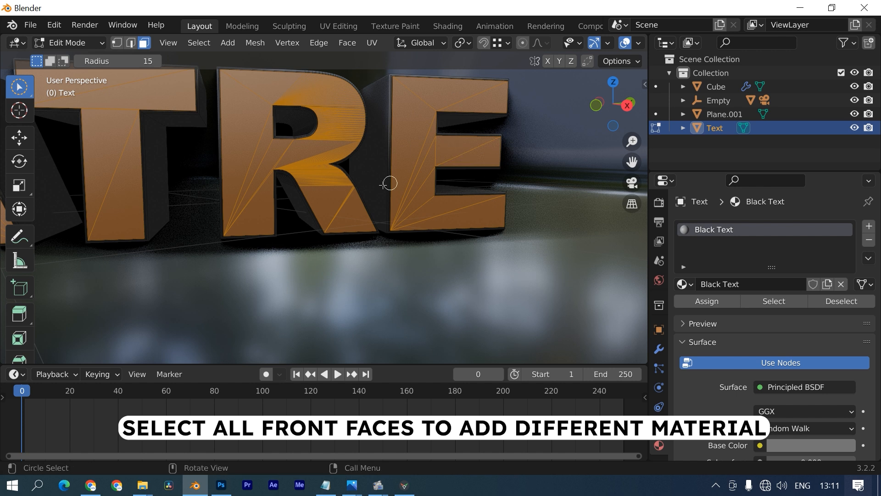
{"action": "scroll", "coordinate": [383, 185], "scroll_direction": "down", "scroll_amount": 8}
{"action": "middle_click_drag", "start_coordinate": [291, 258], "coordinate": [464, 258], "text": "shift"}
- Add a second material named White Text and assign it to the selected front faces
{"action": "left_click", "coordinate": [869, 226]}
{"action": "left_click", "coordinate": [743, 311]}
{"action": "left_click", "coordinate": [744, 309]}
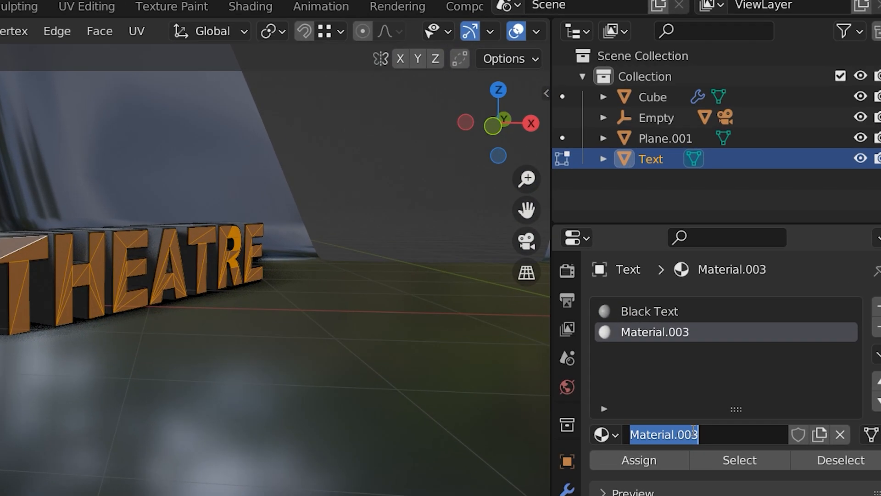
{"action": "type", "text": "White Tex"}
{"action": "type", "text": "t"}
{"action": "key", "text": "Return"}
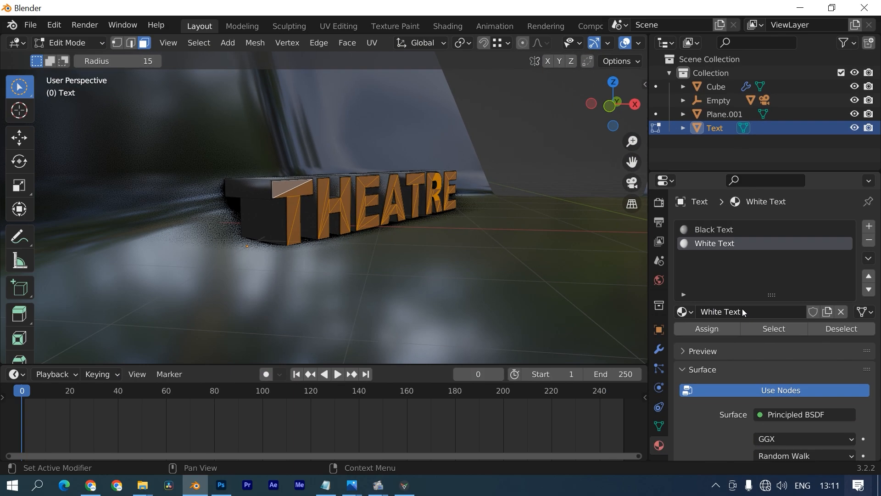
{"action": "left_click", "coordinate": [721, 335]}
{"action": "key", "text": "Tab"}
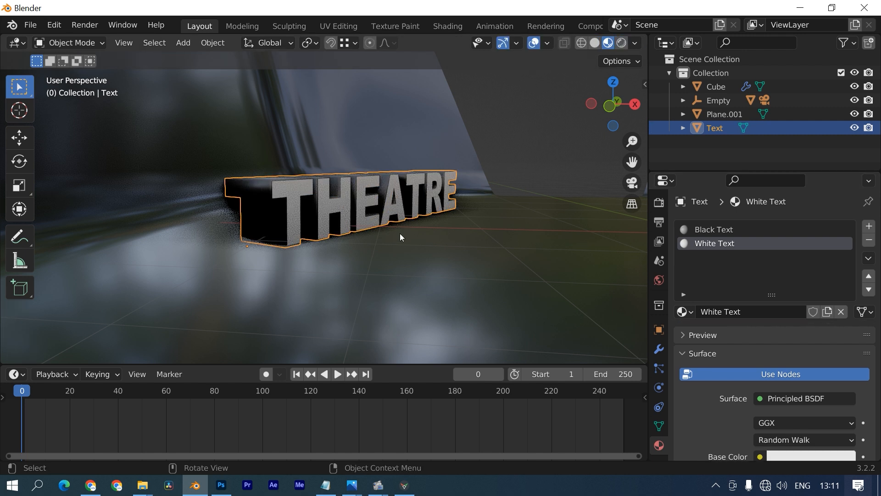
- Make White Text emit white light at strength 10.8
{"action": "scroll", "coordinate": [423, 269], "scroll_direction": "up", "scroll_amount": 2}
{"action": "scroll", "coordinate": [745, 402], "scroll_direction": "down", "scroll_amount": 3}
{"action": "scroll", "coordinate": [745, 402], "scroll_direction": "down", "scroll_amount": 10}
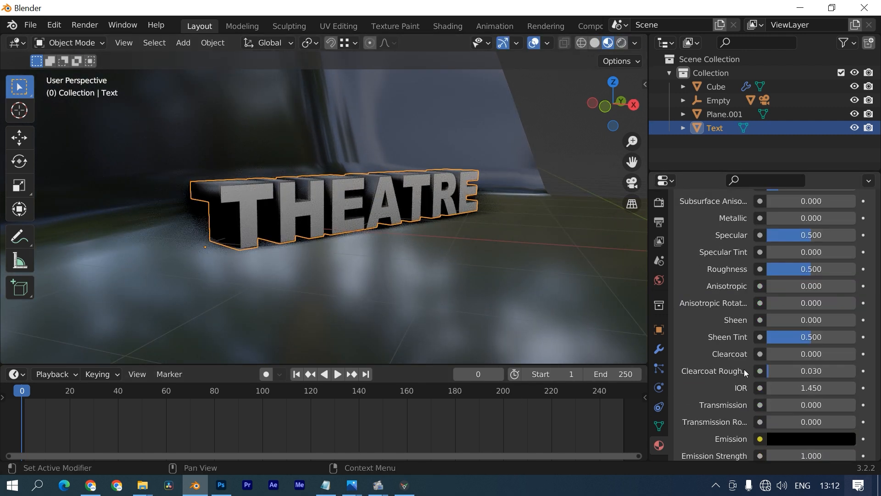
{"action": "left_click", "coordinate": [817, 348]}
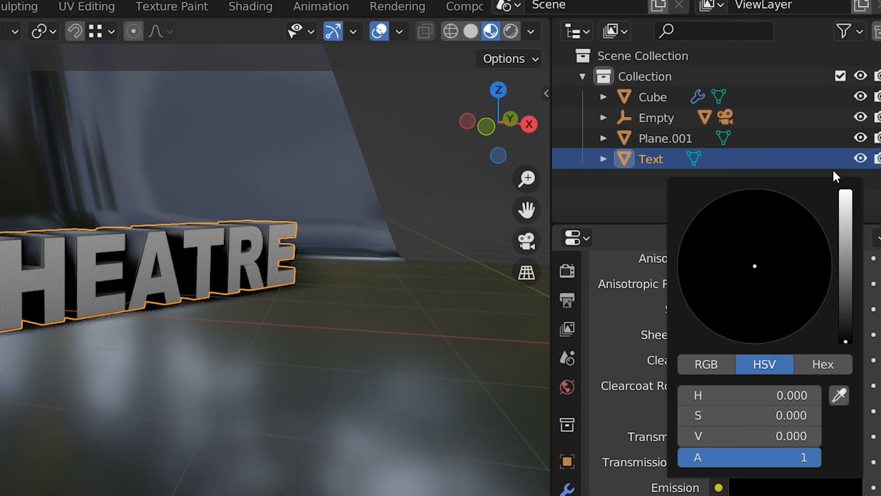
{"action": "left_click_drag", "start_coordinate": [841, 264], "coordinate": [846, 191]}
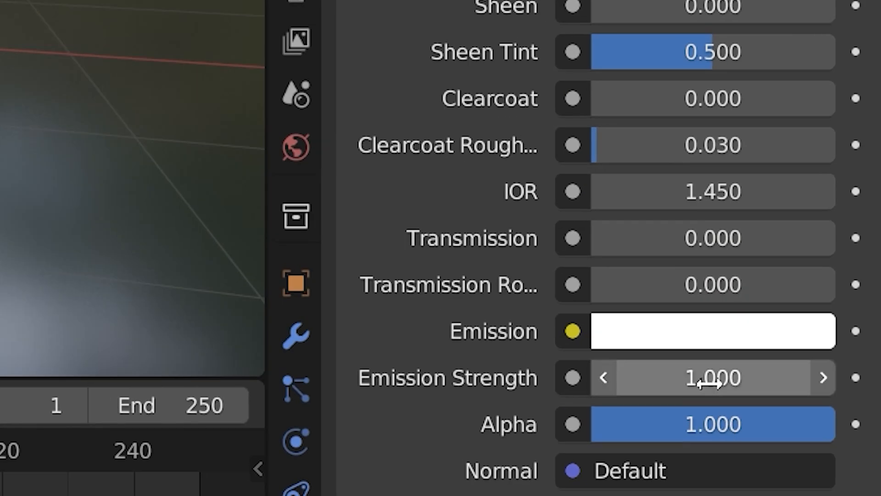
{"action": "left_click_drag", "start_coordinate": [780, 495], "coordinate": [808, 495]}
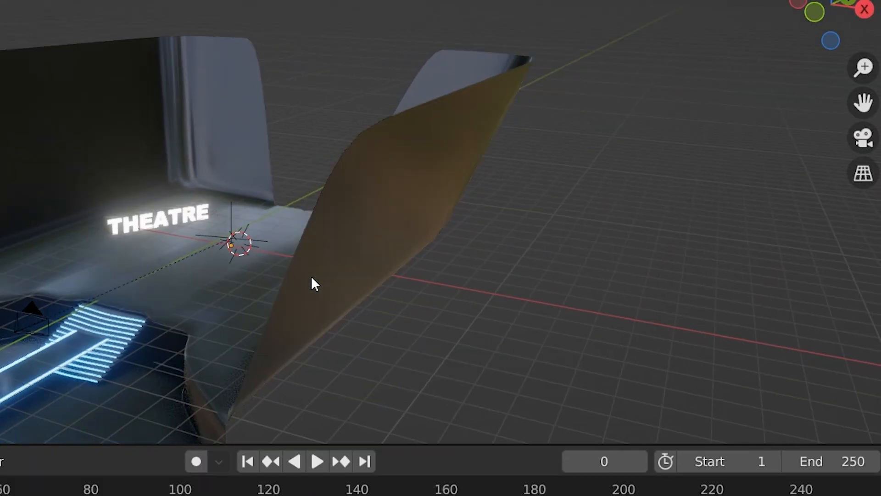
- Add a plane, stand it upright with a 90° X rotation, and move it to the stage's back edge
{"action": "key", "text": "shift+a"}
{"action": "mouse_move", "coordinate": [316, 135]}
{"action": "left_click", "coordinate": [476, 156]}
{"action": "middle_click_drag", "start_coordinate": [464, 131], "coordinate": [384, 250]}
{"action": "type", "text": "r"}
{"action": "type", "text": "x"}
{"action": "type", "text": "90"}
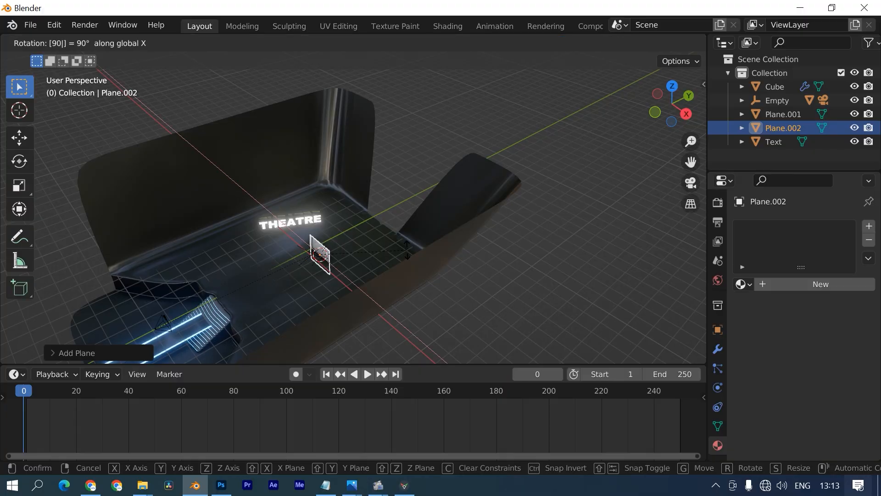
{"action": "key", "text": "Return"}
{"action": "key", "text": "KP_7"}
{"action": "key", "text": "g"}
{"action": "left_click", "coordinate": [416, 122]}
{"action": "middle_click_drag", "start_coordinate": [401, 207], "coordinate": [384, 221], "text": "shift"}
- Narrow the plane on X, make it about 5x taller, and raise it about 5 m
{"action": "key", "text": "s"}
{"action": "key", "text": "x"}
{"action": "left_click", "coordinate": [543, 298]}
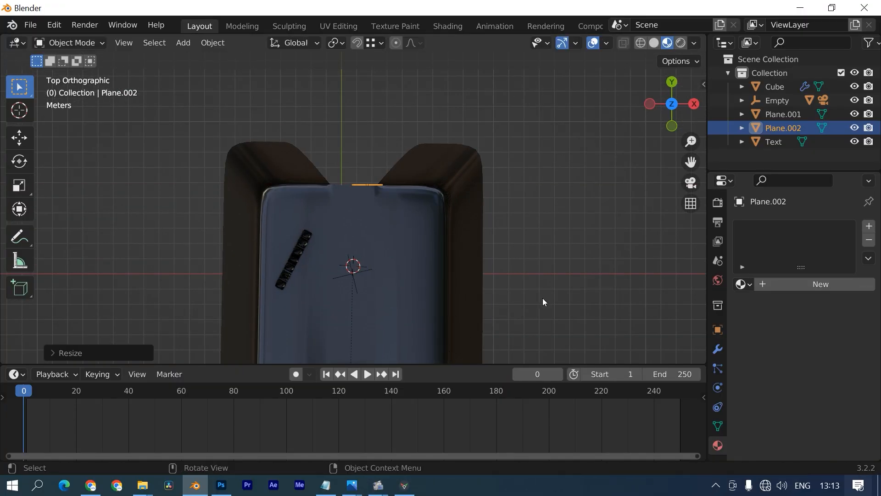
{"action": "key", "text": "KP_1"}
{"action": "key", "text": "s"}
{"action": "key", "text": "y"}
{"action": "right_click", "coordinate": [568, 119]}
{"action": "key", "text": "s"}
{"action": "key", "text": "z"}
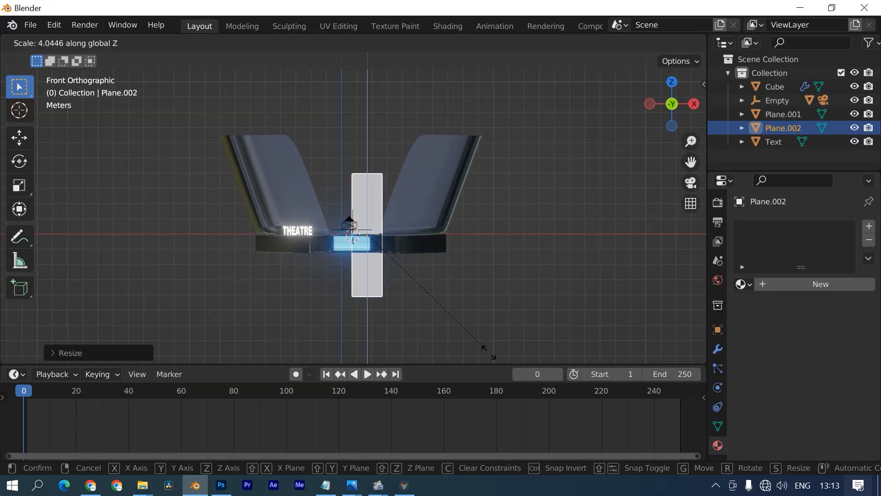
{"action": "left_click", "coordinate": [500, 382]}
{"action": "key", "text": "g"}
{"action": "key", "text": "z"}
{"action": "left_click", "coordinate": [500, 307]}
- In Edit Mode, lower the plane's top edge and shift it sideways to slant the strip
{"action": "key", "text": "Tab"}
{"action": "left_click", "coordinate": [367, 76]}
{"action": "key", "text": "g"}
{"action": "key", "text": "z"}
{"action": "left_click", "coordinate": [376, 133]}
{"action": "key", "text": "g"}
{"action": "key", "text": "x"}
{"action": "left_click", "coordinate": [413, 134]}
{"action": "middle_click_drag", "start_coordinate": [413, 134], "coordinate": [271, 239]}
{"action": "key", "text": "g"}
{"action": "key", "text": "x"}
{"action": "left_click", "coordinate": [424, 241]}
{"action": "key", "text": "KP_7"}
{"action": "key", "text": "g"}
{"action": "key", "text": "x"}
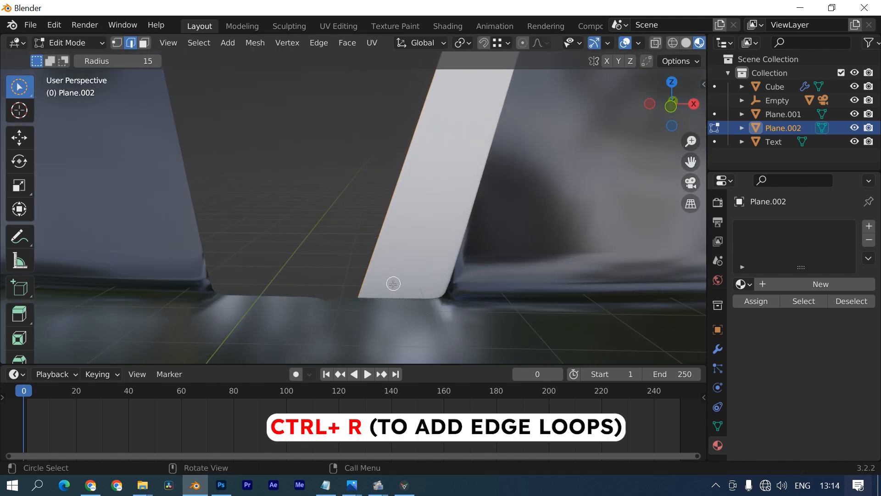
- Cut several Ctrl+R edge loops across the strip to divide it into bands
{"action": "key", "text": "ctrl+r"}
{"action": "left_click", "coordinate": [378, 273]}
{"action": "left_click", "coordinate": [340, 271]}
{"action": "key", "text": "ctrl+r"}
{"action": "left_click", "coordinate": [386, 273]}
{"action": "left_click", "coordinate": [371, 271]}
{"action": "key", "text": "ctrl+r"}
{"action": "left_click", "coordinate": [396, 265]}
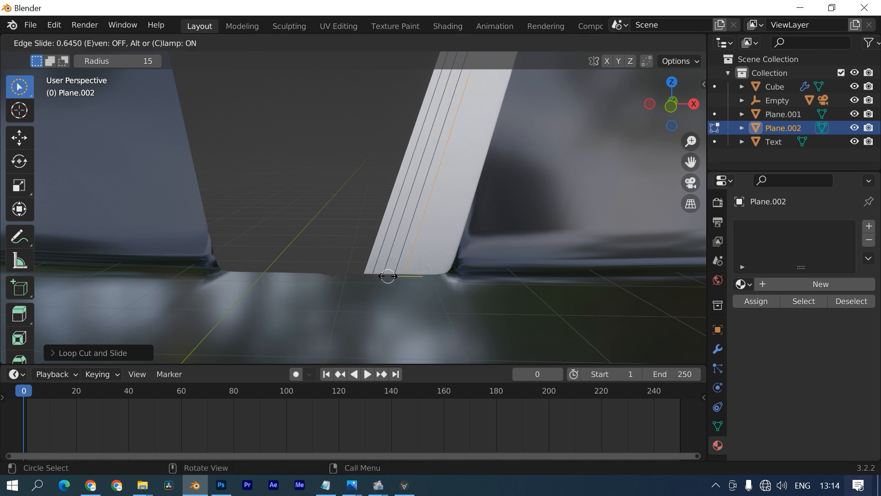
{"action": "left_click", "coordinate": [400, 272]}
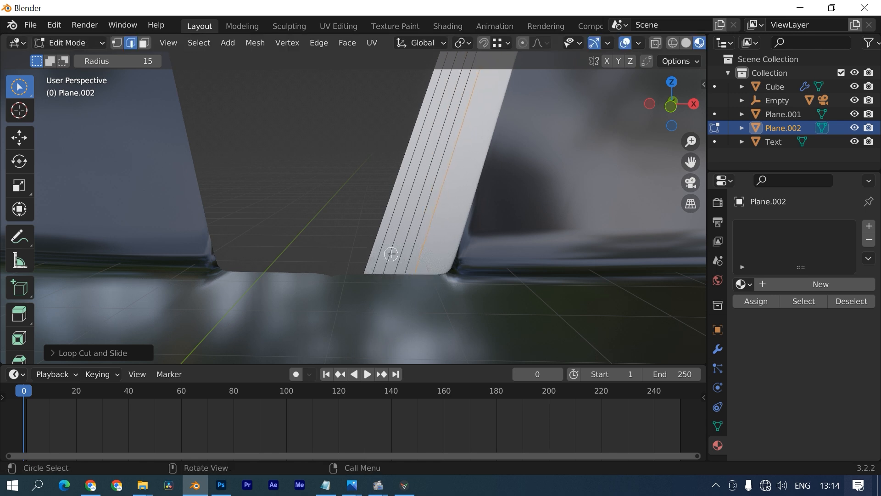
{"action": "key", "text": "ctrl+r"}
{"action": "left_click", "coordinate": [429, 271]}
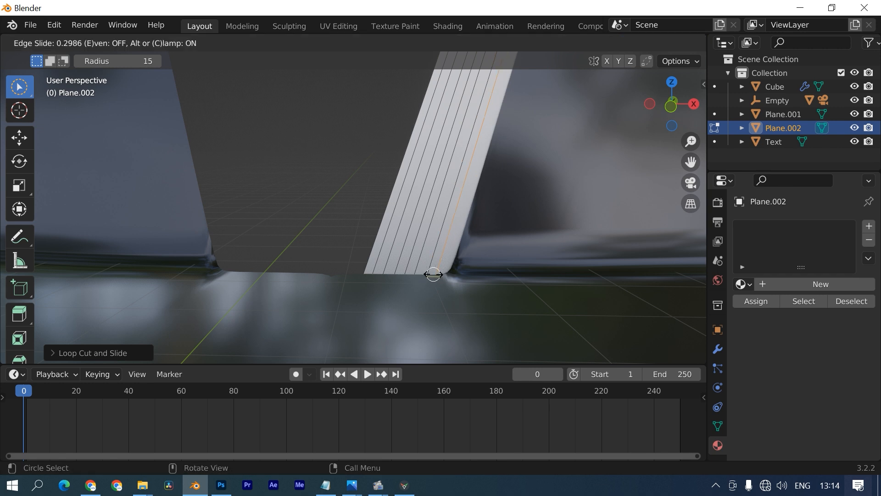
{"action": "left_click", "coordinate": [393, 214]}
{"action": "key", "text": "Tab"}
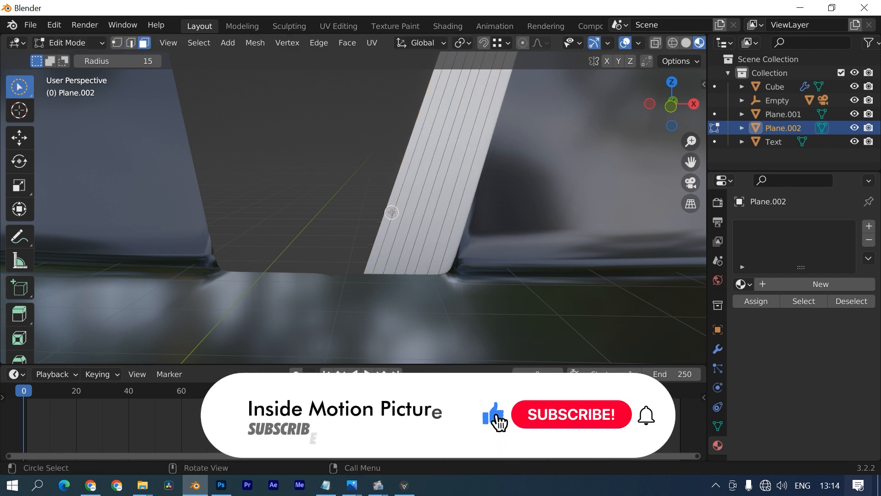
- Give the strip the Black material and select two of its stripe faces
{"action": "left_click", "coordinate": [794, 288]}
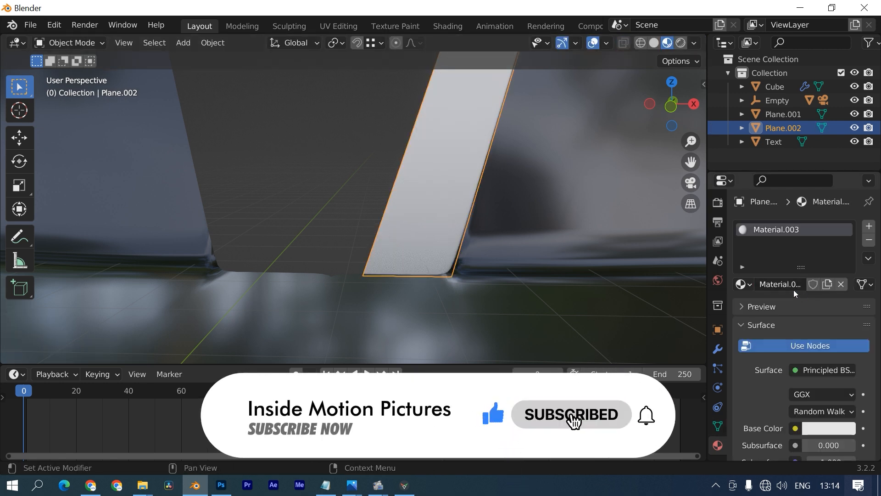
{"action": "left_click", "coordinate": [744, 284]}
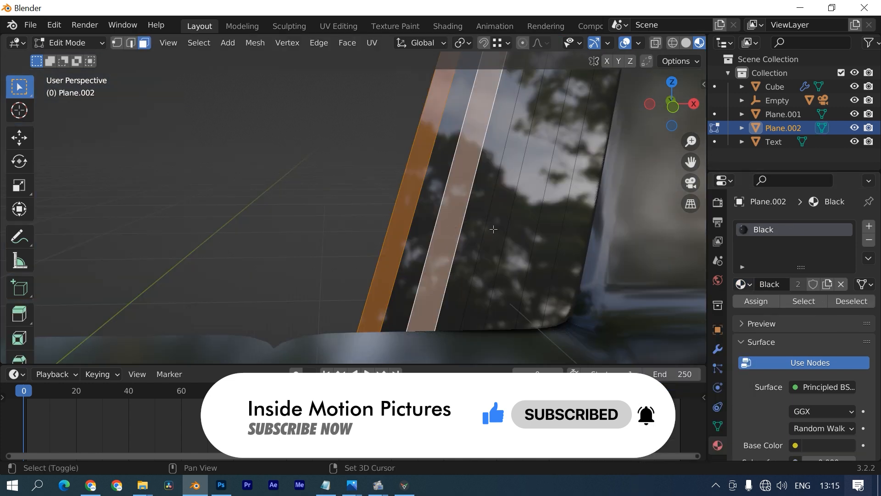
{"action": "left_click", "coordinate": [493, 229], "text": "shift"}
{"action": "left_click", "coordinate": [543, 230], "text": "shift"}
{"action": "middle_click_drag", "start_coordinate": [543, 230], "coordinate": [665, 271]}
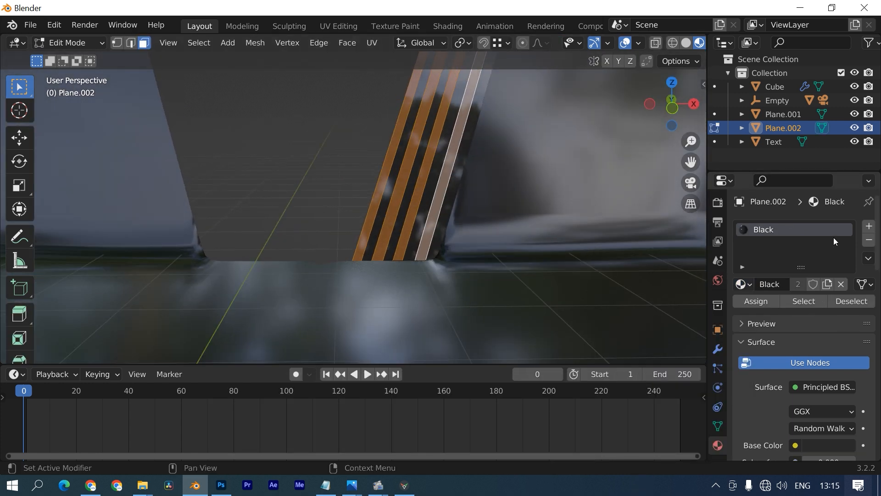
- Add a second slot with the Emission material and assign it to the selected stripe faces
{"action": "left_click", "coordinate": [869, 228]}
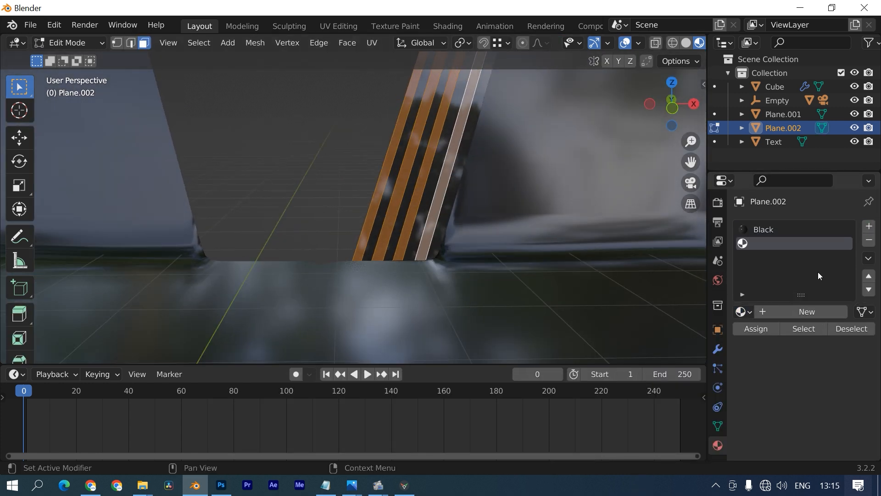
{"action": "left_click", "coordinate": [753, 315]}
{"action": "left_click", "coordinate": [627, 194]}
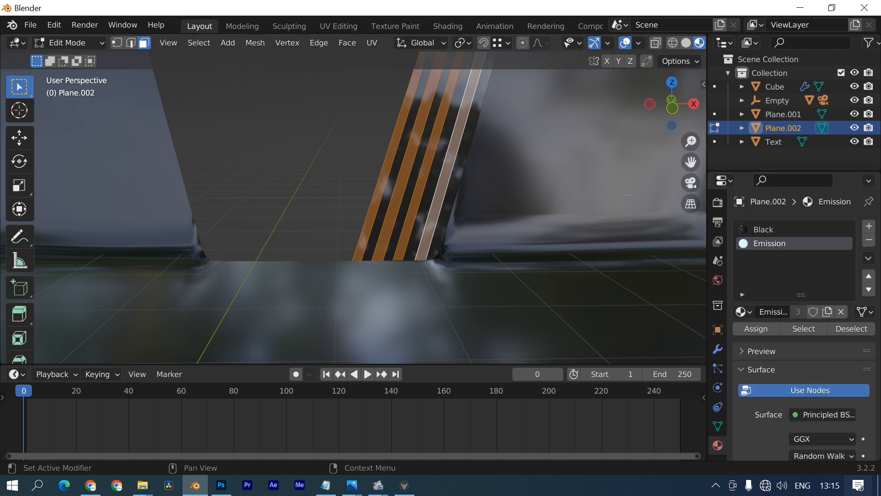
{"action": "left_click", "coordinate": [753, 329]}
{"action": "key", "text": "Tab"}
{"action": "scroll", "coordinate": [349, 205], "scroll_direction": "down", "scroll_amount": 8}
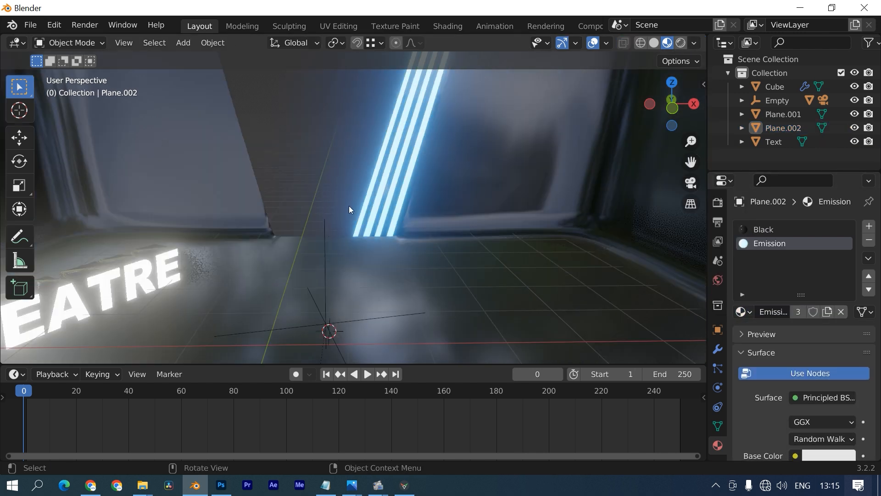
{"action": "middle_click_drag", "start_coordinate": [349, 207], "coordinate": [339, 205]}
{"action": "left_click", "coordinate": [373, 197]}
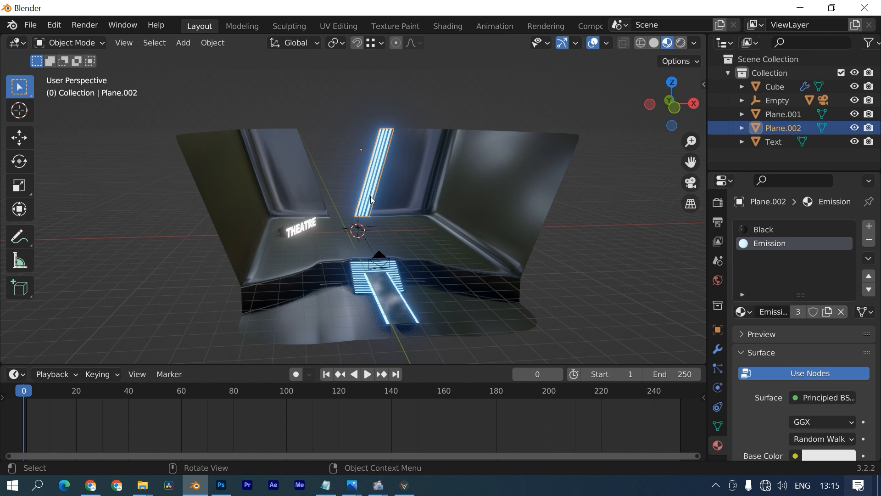
{"action": "scroll", "coordinate": [372, 197], "scroll_direction": "up", "scroll_amount": 5}
- Add a Mirror modifier to Plane.002 with Plane as its mirror object
{"action": "left_click", "coordinate": [718, 349]}
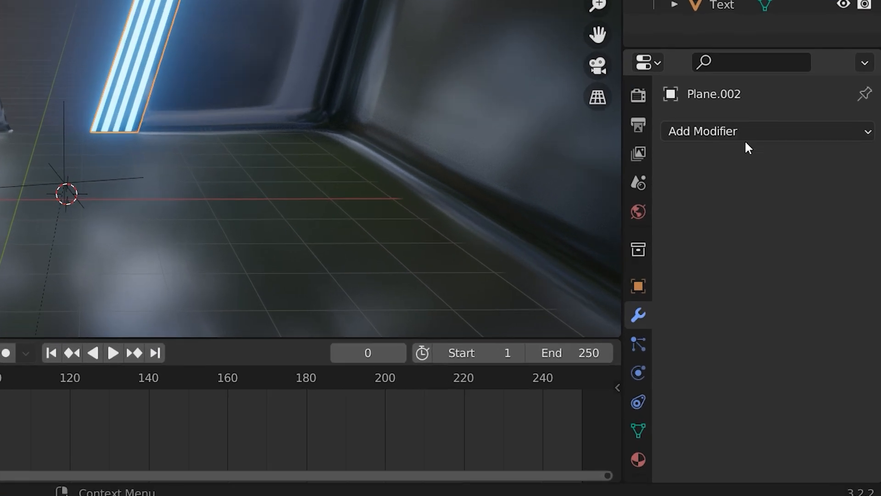
{"action": "left_click", "coordinate": [790, 228]}
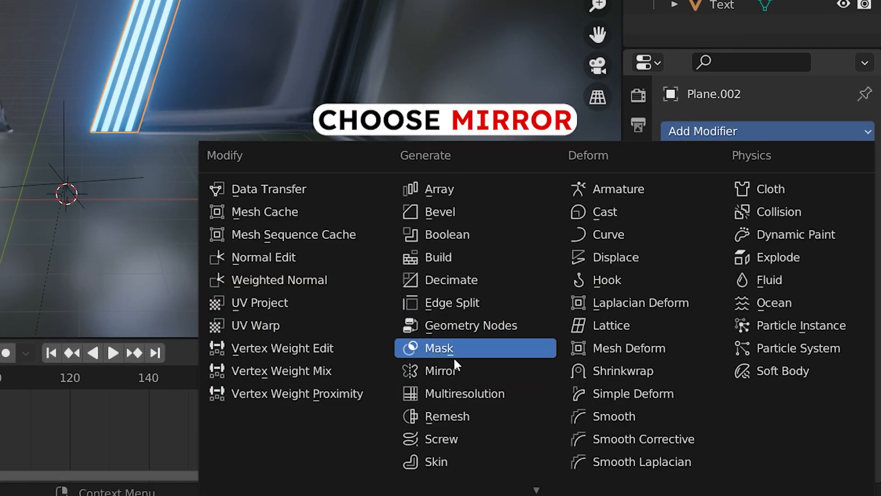
{"action": "left_click", "coordinate": [454, 370]}
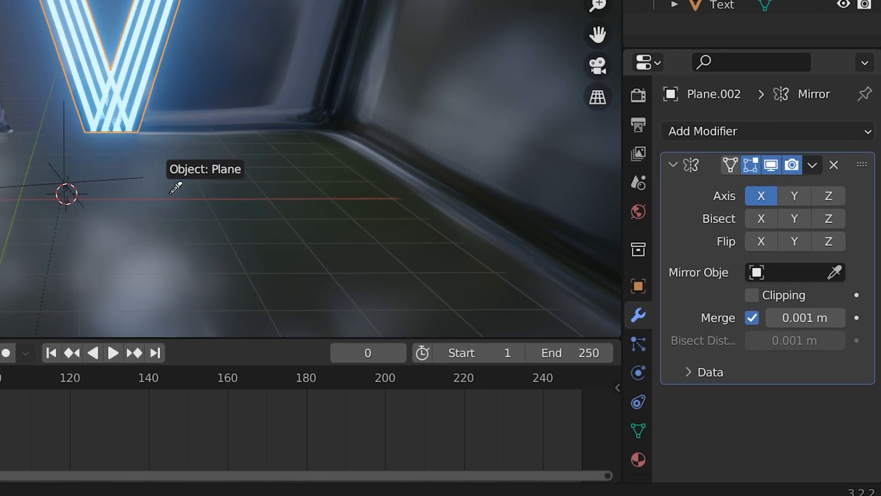
{"action": "left_click", "coordinate": [171, 193]}
{"action": "left_click", "coordinate": [835, 273]}
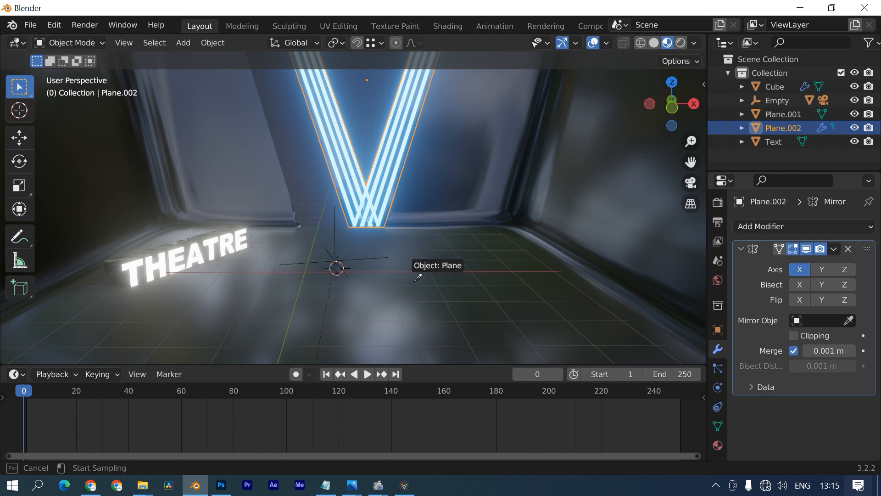
{"action": "left_click", "coordinate": [417, 278]}
{"action": "scroll", "coordinate": [367, 307], "scroll_direction": "down", "scroll_amount": 4}
{"action": "left_click", "coordinate": [390, 286]}
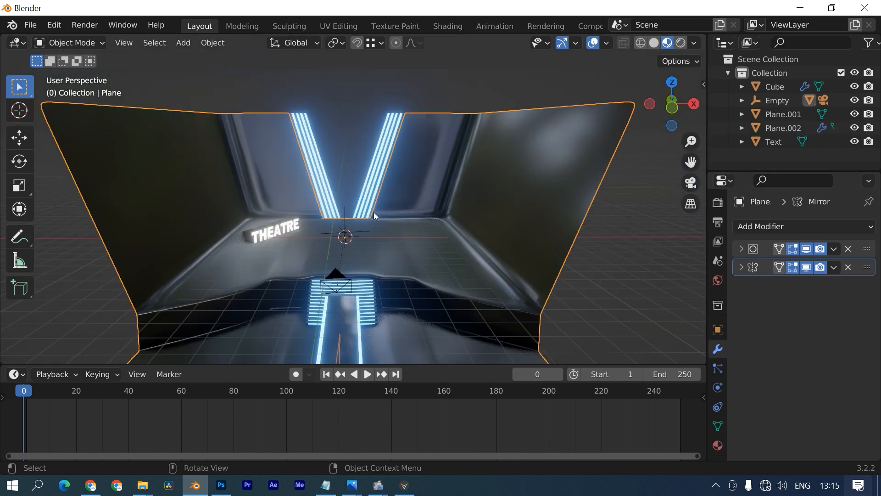
{"action": "left_click", "coordinate": [307, 139]}
- Add a cylinder, scale it flat, and move it toward the front of the stage
{"action": "middle_click_drag", "start_coordinate": [284, 119], "coordinate": [368, 221]}
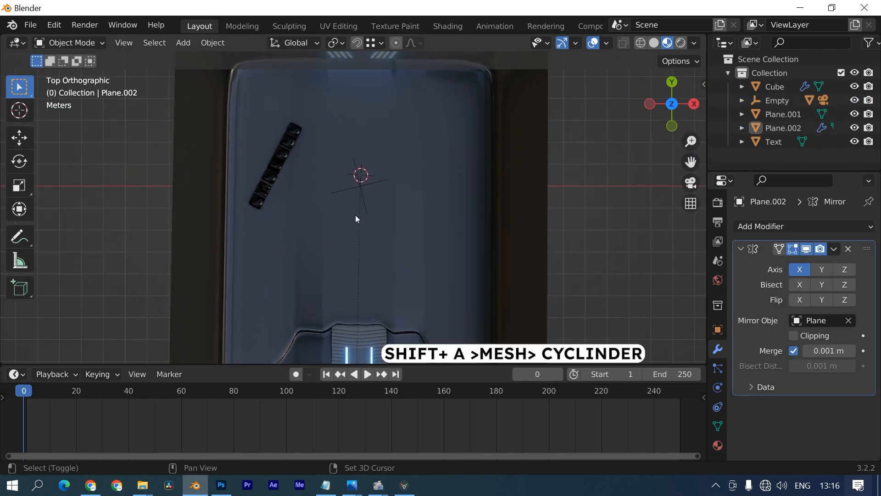
{"action": "key", "text": "shift+a"}
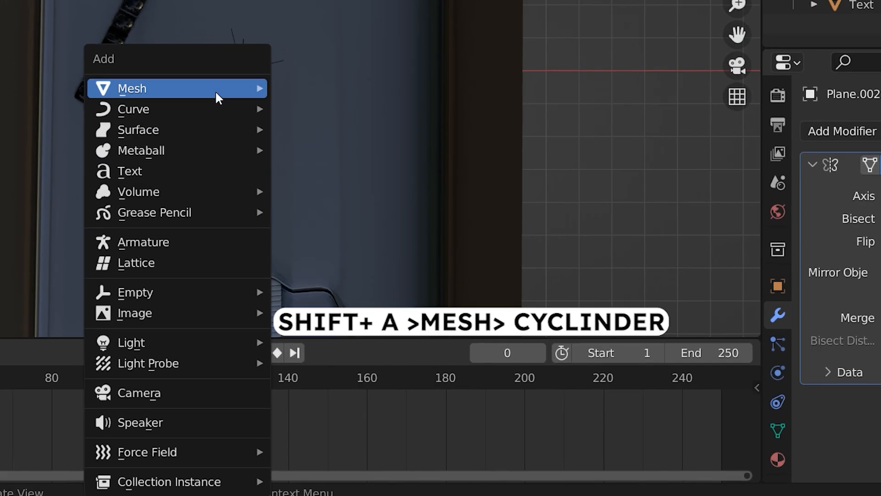
{"action": "mouse_move", "coordinate": [215, 90]}
{"action": "left_click", "coordinate": [330, 186]}
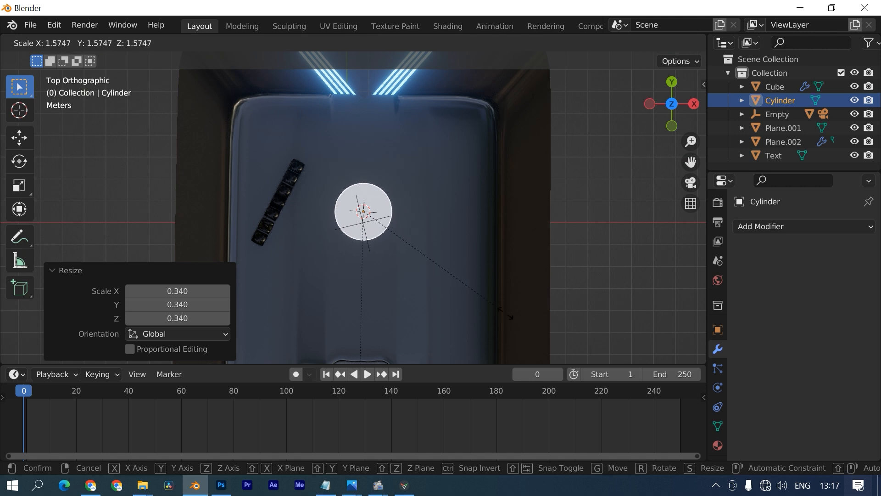
{"action": "left_click", "coordinate": [558, 324]}
{"action": "scroll", "coordinate": [267, 241], "scroll_direction": "down", "scroll_amount": 3}
{"action": "left_click", "coordinate": [410, 253]}
{"action": "key", "text": "g"}
{"action": "key", "text": "x"}
{"action": "right_click", "coordinate": [412, 257]}
{"action": "left_click", "coordinate": [410, 267]}
{"action": "key", "text": "s"}
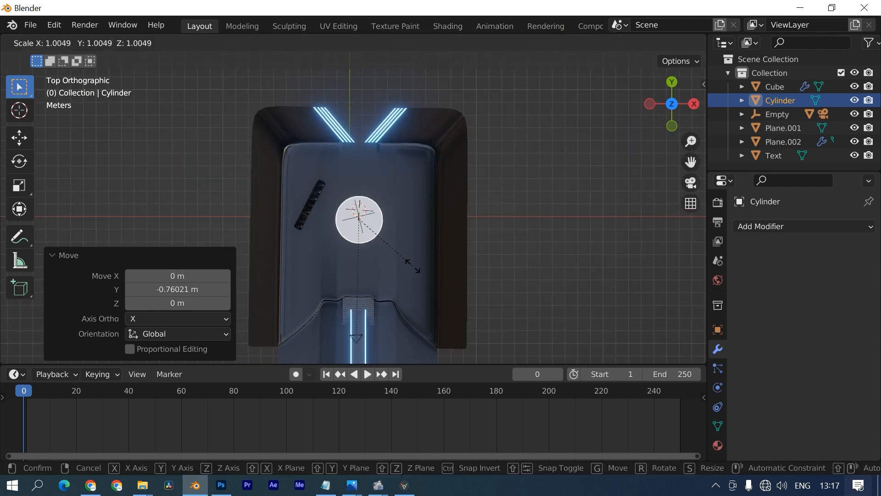
{"action": "left_click", "coordinate": [420, 266]}
{"action": "scroll", "coordinate": [360, 275], "scroll_direction": "up", "scroll_amount": 3}
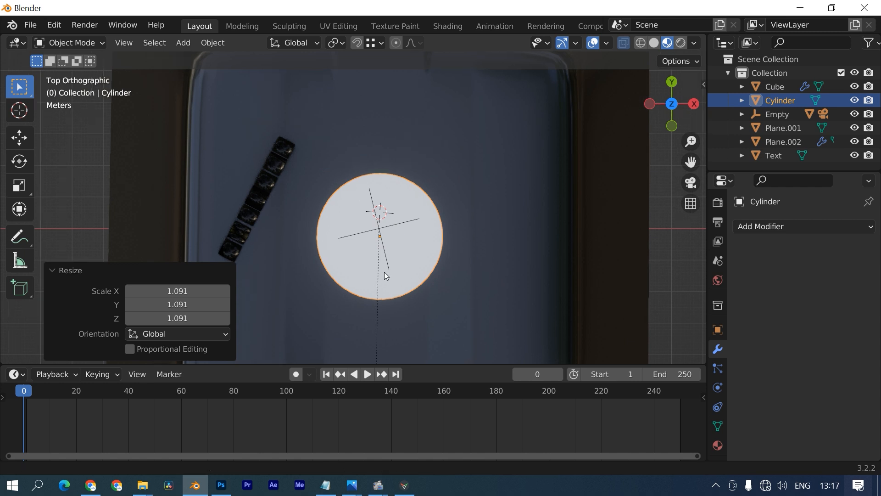
- Duplicate the cylinder, shrink the copy, and raise it 0.16533 m
{"action": "key", "text": "shift+d"}
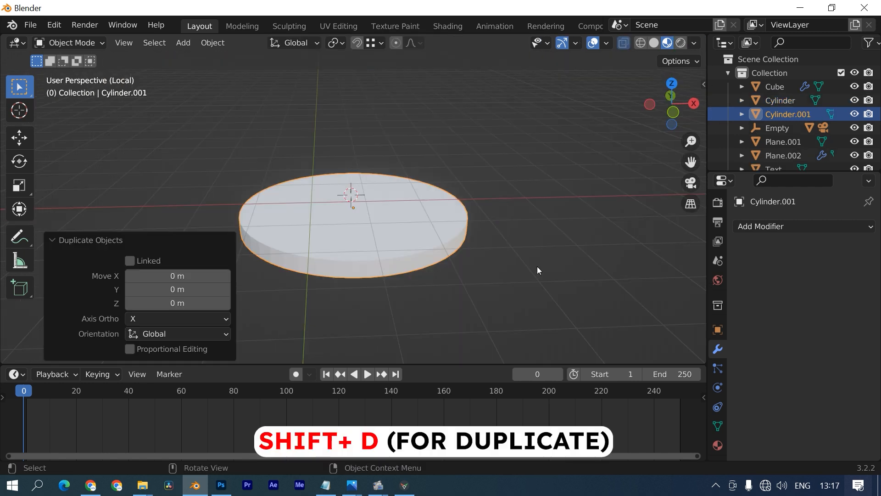
{"action": "key", "text": "s"}
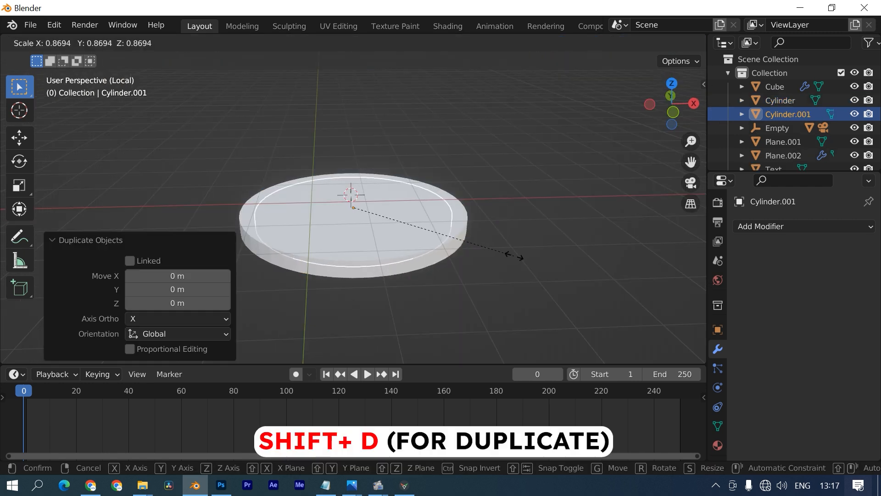
{"action": "left_click", "coordinate": [514, 257]}
{"action": "middle_click_drag", "start_coordinate": [437, 195], "coordinate": [370, 143]}
{"action": "key", "text": "s"}
{"action": "right_click", "coordinate": [368, 290]}
{"action": "key", "text": "g"}
{"action": "key", "text": "z"}
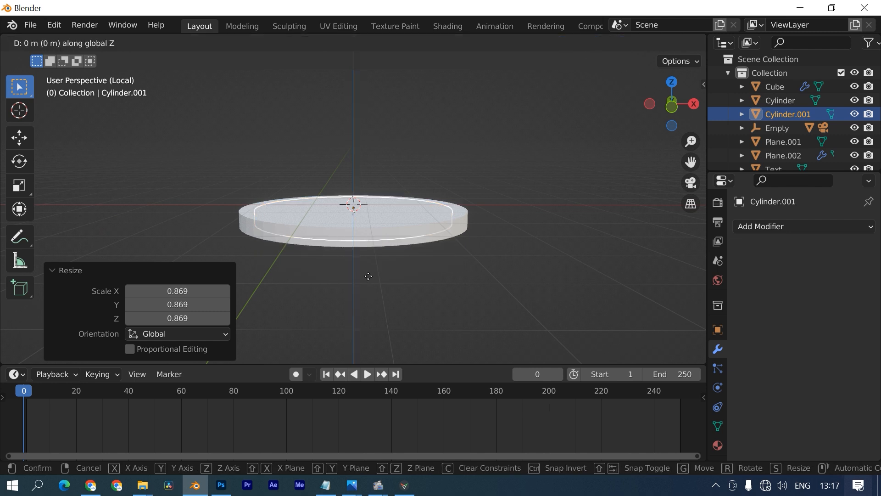
{"action": "left_click", "coordinate": [368, 269]}
{"action": "key", "text": "s"}
{"action": "key", "text": "z"}
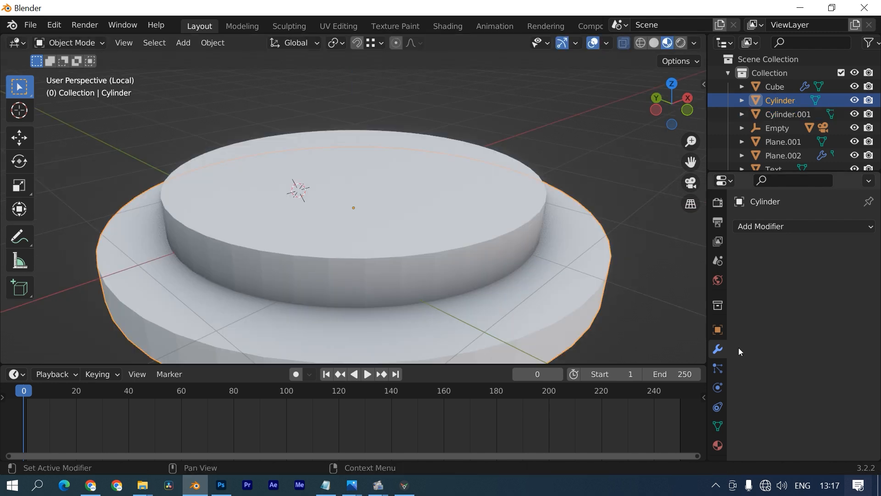
- Add a Boolean modifier cutting with Cylinder.001, then hide Cylinder.001 to reveal the ring
{"action": "left_click", "coordinate": [759, 226]}
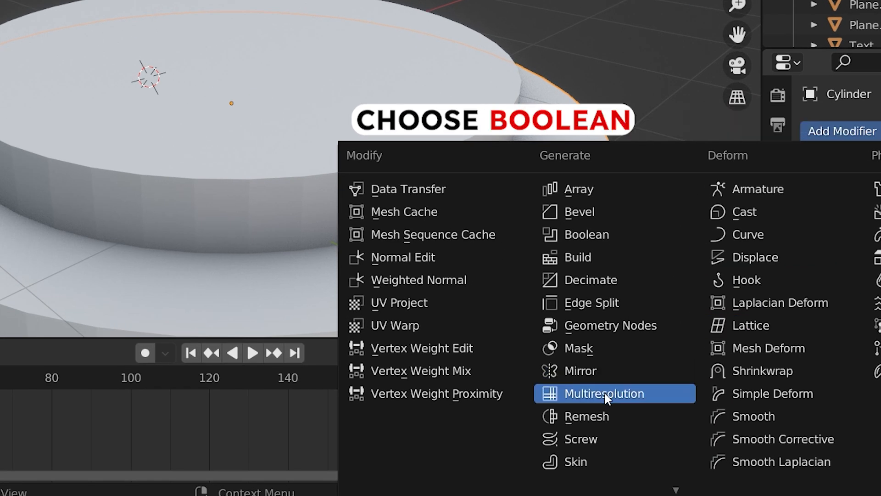
{"action": "left_click", "coordinate": [610, 233]}
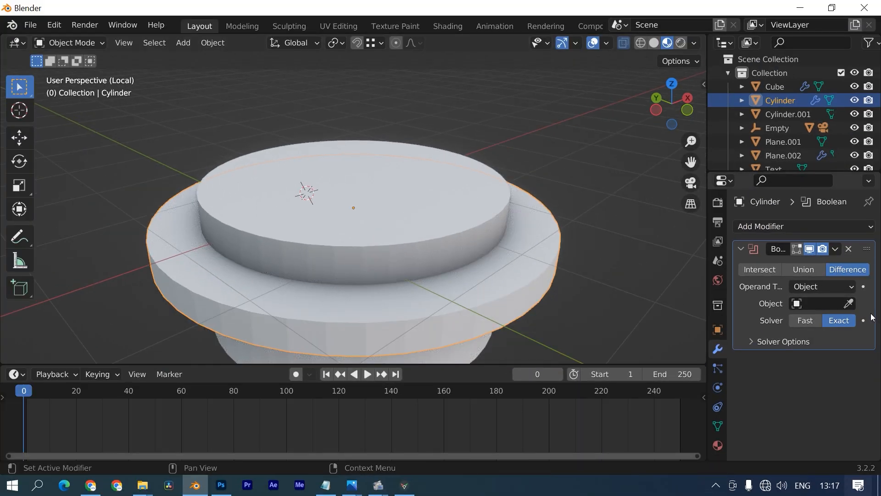
{"action": "left_click", "coordinate": [849, 303]}
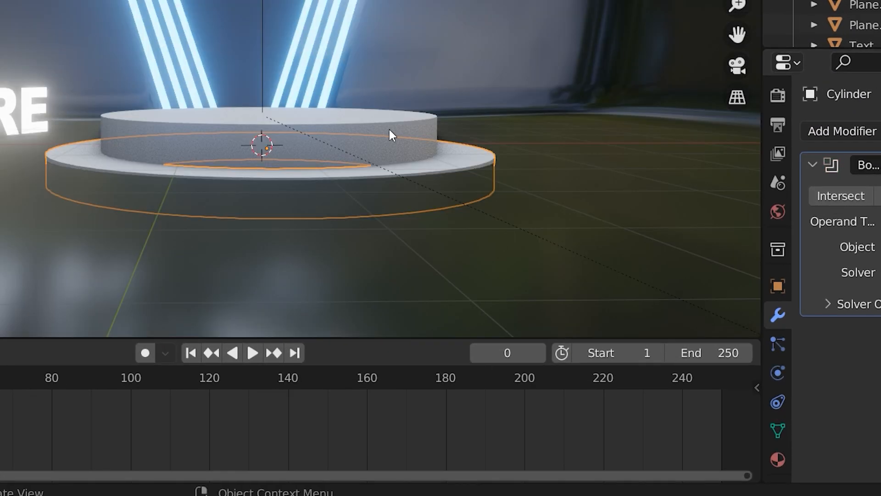
{"action": "left_click", "coordinate": [389, 131]}
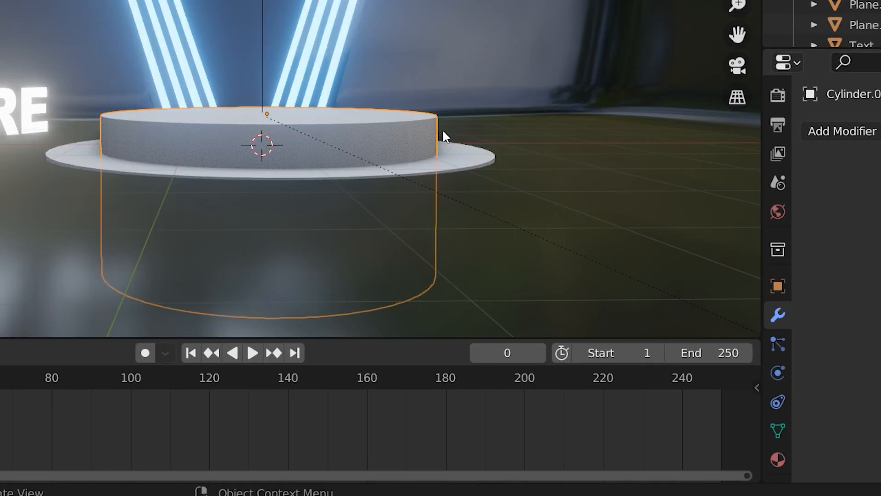
{"action": "left_click", "coordinate": [856, 115]}
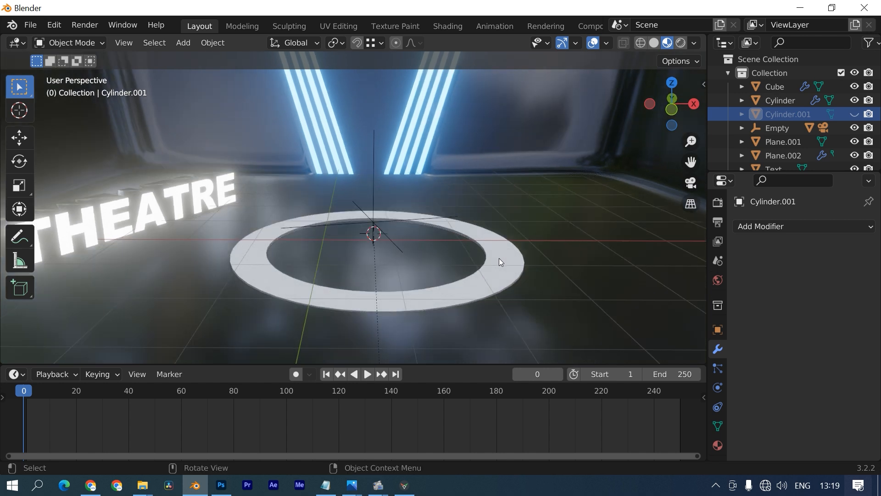
- Select the ring Cylinder and scale it down to a flatter height
{"action": "left_click", "coordinate": [504, 259]}
{"action": "middle_click_drag", "start_coordinate": [498, 283], "coordinate": [381, 238]}
{"action": "scroll", "coordinate": [456, 247], "scroll_direction": "up", "scroll_amount": 2}
{"action": "middle_click_drag", "start_coordinate": [447, 252], "coordinate": [362, 181]}
{"action": "key", "text": "s"}
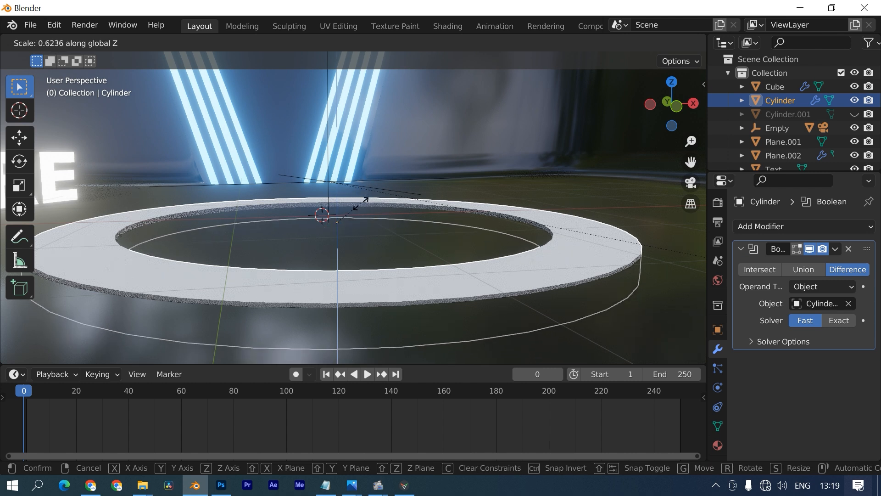
{"action": "left_click", "coordinate": [360, 209]}
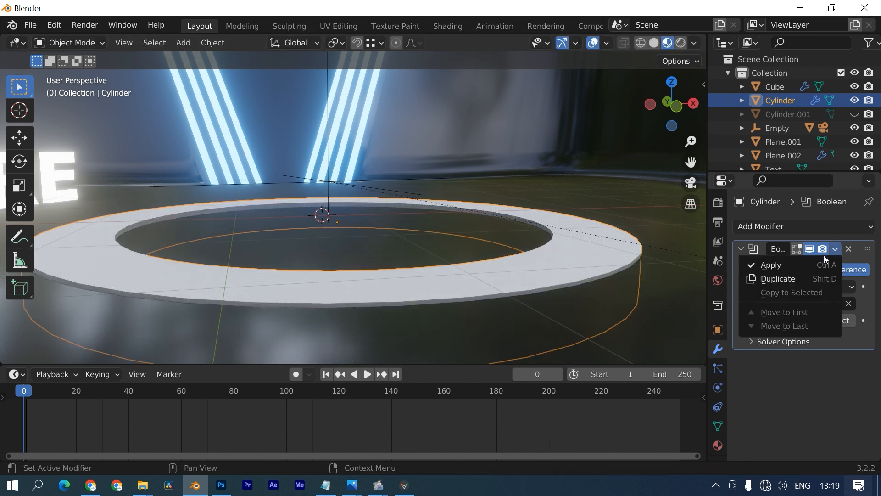
- Apply the Boolean modifier, then unhide and delete the inner Cylinder.001 cutter
{"action": "left_click", "coordinate": [819, 261]}
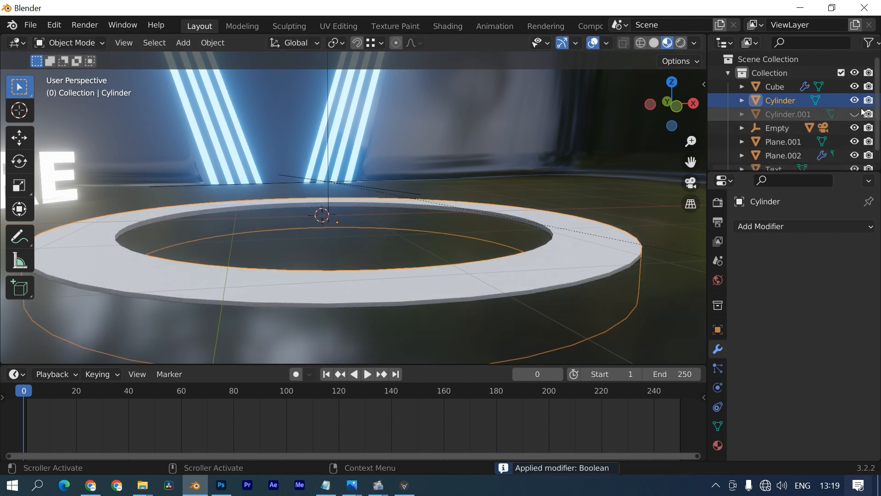
{"action": "left_click", "coordinate": [854, 113]}
{"action": "key", "text": "x"}
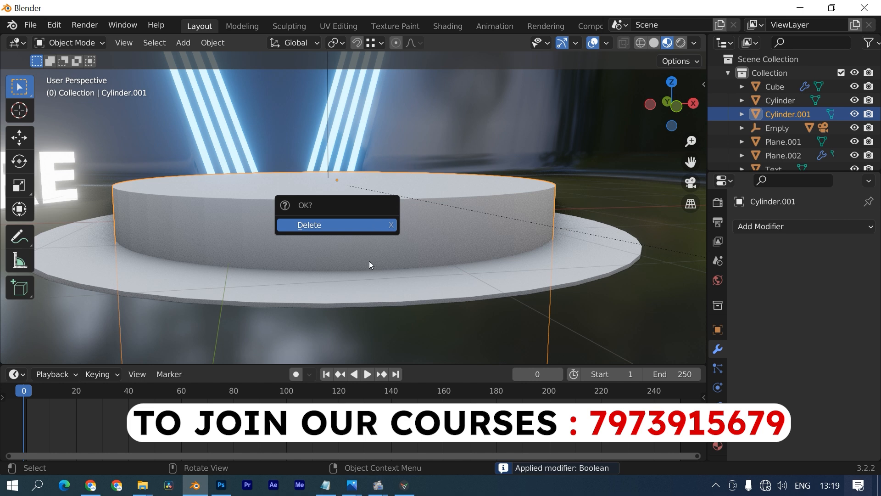
{"action": "key", "text": "x"}
{"action": "left_click", "coordinate": [330, 225]}
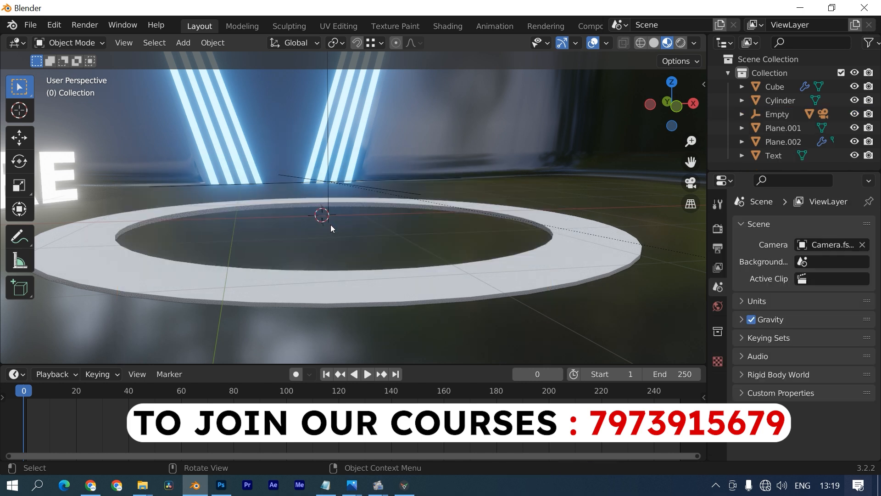
{"action": "left_click", "coordinate": [351, 283]}
{"action": "middle_click_drag", "start_coordinate": [351, 283], "coordinate": [315, 283]}
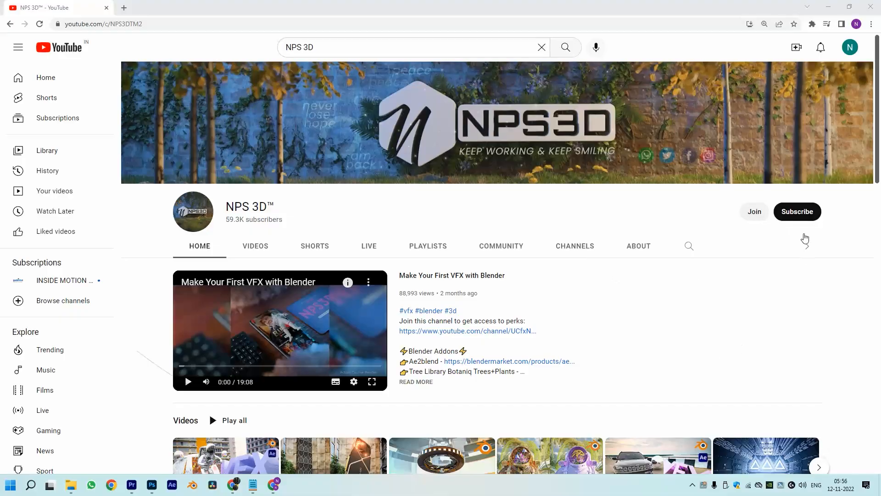
- Subscribe to NPS 3D and open its bell notification options
{"action": "left_click", "coordinate": [799, 212]}
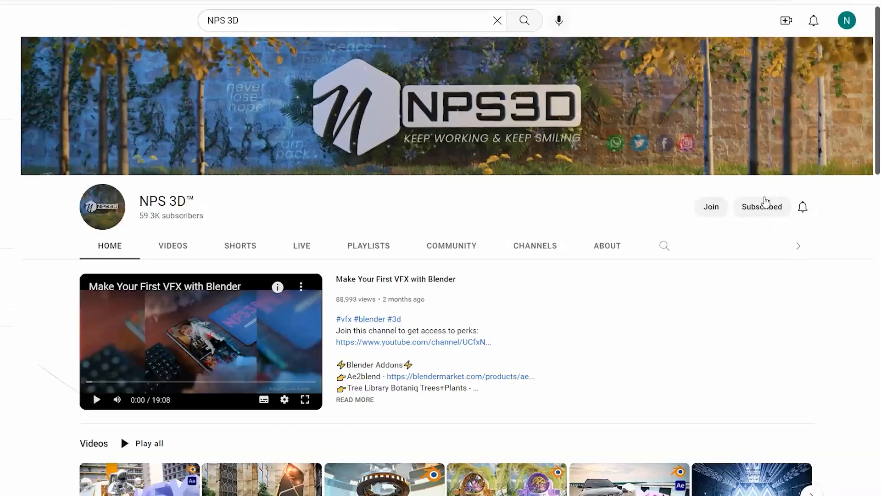
{"action": "left_click", "coordinate": [781, 197]}
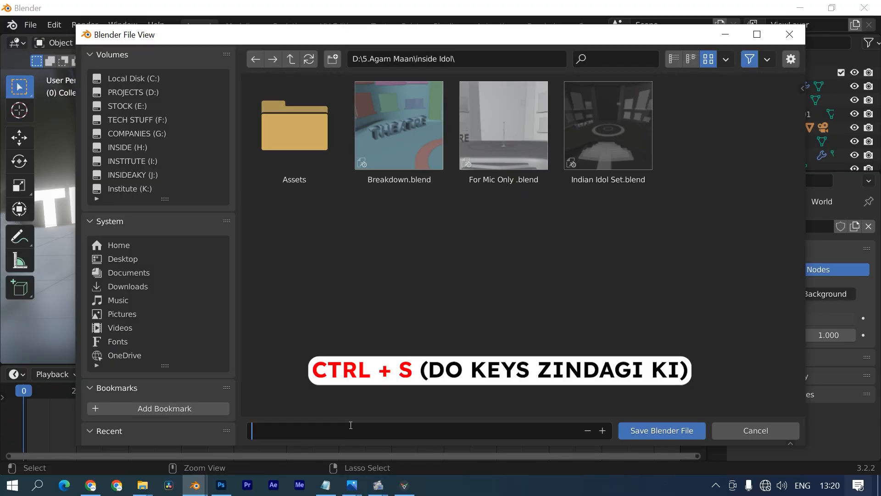
- Replace the file name with 'Inside Idol' and save the .blend in the inside Idol folder
{"action": "type", "text": "r tu"}
{"action": "key", "text": "BackSpace"}
{"action": "key", "text": "BackSpace"}
{"action": "key", "text": "BackSpace"}
{"action": "key", "text": "BackSpace"}
{"action": "key", "text": "BackSpace"}
{"action": "key", "text": "BackSpace"}
{"action": "type", "text": "Inside"}
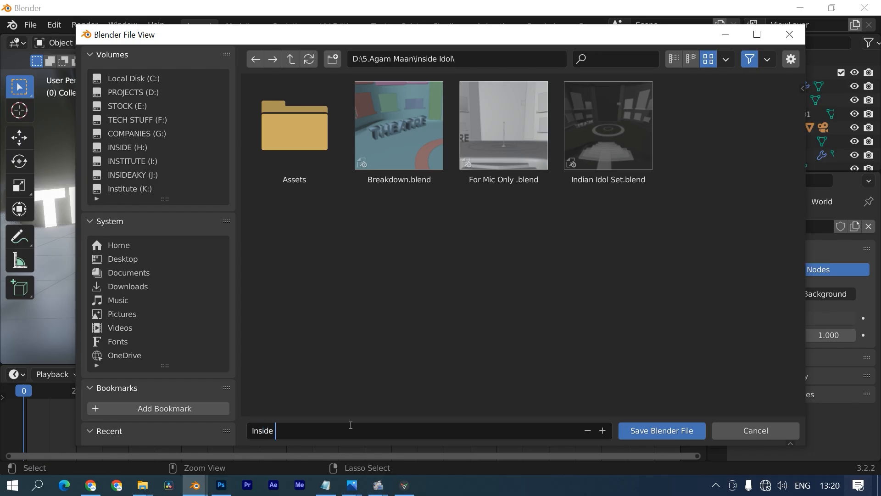
{"action": "type", "text": " Idol"}
{"action": "key", "text": "Return"}
{"action": "left_click", "coordinate": [346, 307]}
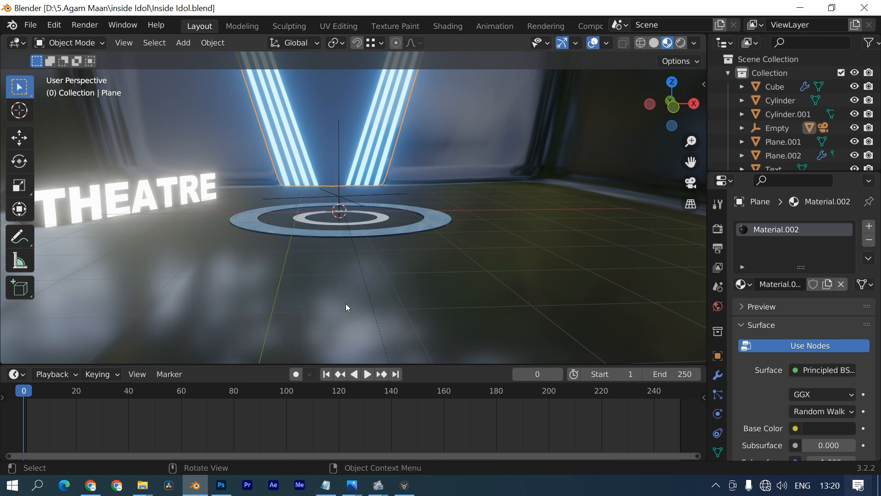
- Isolate the room mesh and add an edge loop across the wall strip
{"action": "scroll", "coordinate": [346, 304], "scroll_direction": "down", "scroll_amount": 3}
{"action": "middle_click_drag", "start_coordinate": [493, 310], "coordinate": [347, 279]}
{"action": "left_click", "coordinate": [331, 245]}
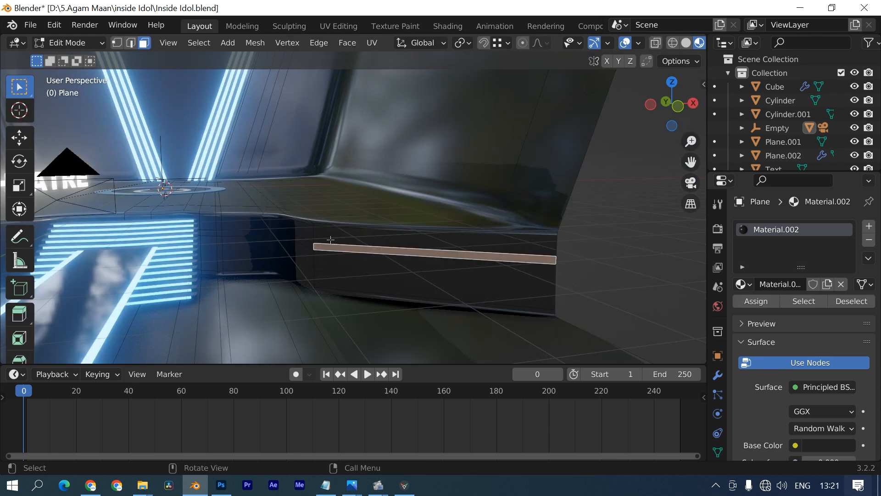
{"action": "scroll", "coordinate": [331, 240], "scroll_direction": "up", "scroll_amount": 4}
{"action": "key", "text": "Tab"}
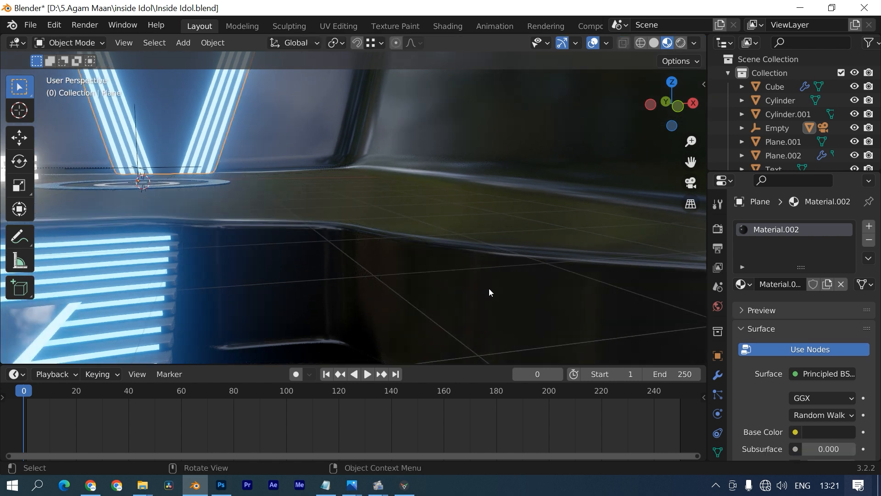
{"action": "key", "text": "slash"}
{"action": "middle_click_drag", "start_coordinate": [464, 255], "coordinate": [409, 258]}
{"action": "key", "text": "Tab"}
{"action": "scroll", "coordinate": [393, 252], "scroll_direction": "up", "scroll_amount": 8}
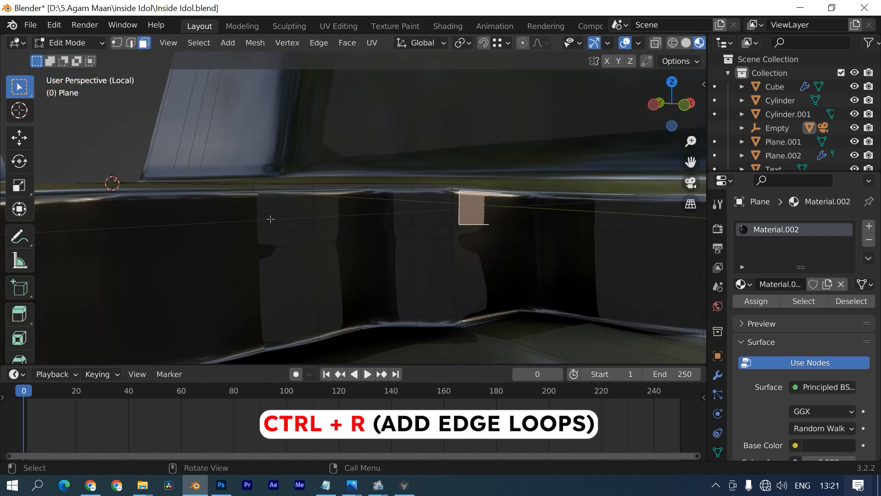
{"action": "left_click", "coordinate": [312, 215]}
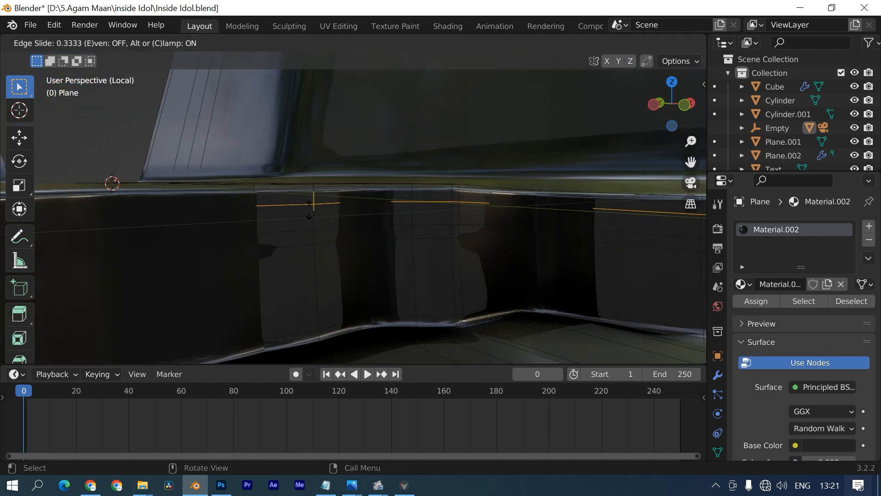
{"action": "left_click", "coordinate": [309, 209]}
- Assign the Emission material to the wall-top strip faces through a new material slot
{"action": "key", "text": "3"}
{"action": "left_click", "coordinate": [286, 200]}
{"action": "left_click", "coordinate": [495, 184], "text": "ctrl"}
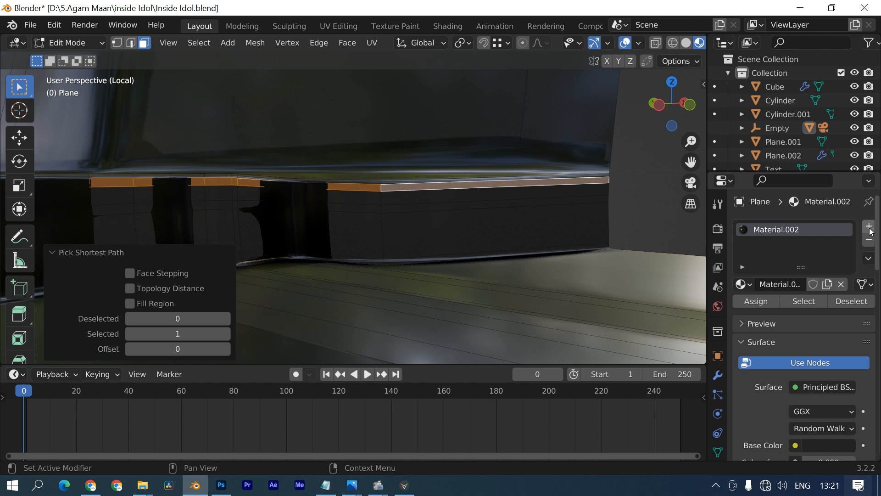
{"action": "left_click", "coordinate": [869, 227]}
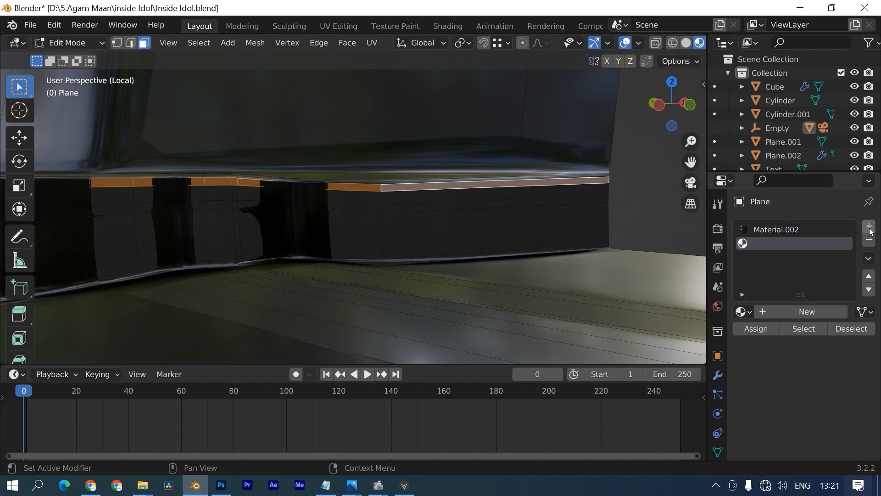
{"action": "left_click", "coordinate": [744, 313]}
{"action": "left_click", "coordinate": [643, 224]}
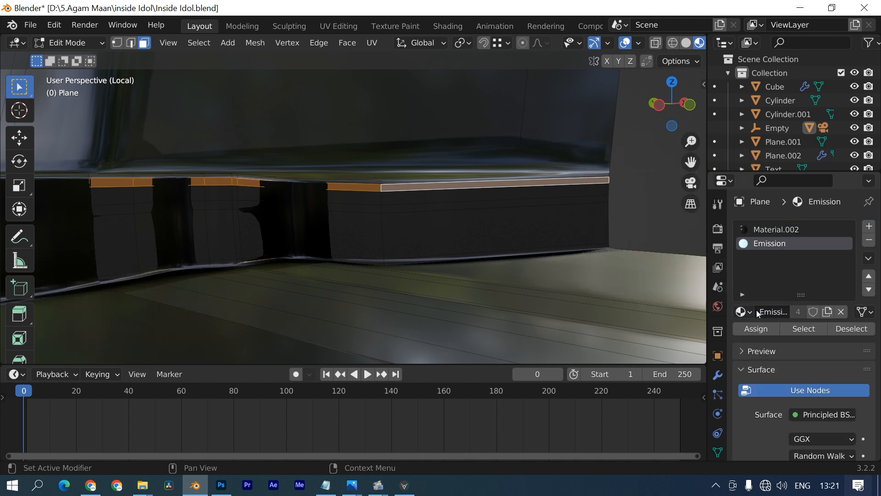
{"action": "key", "text": "Tab"}
{"action": "key", "text": "KP_Divide"}
{"action": "key", "text": "ctrl+s"}
- Add a cube and scale it thin along Y into a screen panel
{"action": "middle_click_drag", "start_coordinate": [369, 229], "coordinate": [349, 223]}
{"action": "key", "text": "shift+a"}
{"action": "mouse_move", "coordinate": [318, 203]}
{"action": "left_click", "coordinate": [401, 212]}
{"action": "scroll", "coordinate": [401, 212], "scroll_direction": "down", "scroll_amount": 2}
{"action": "middle_click_drag", "start_coordinate": [473, 133], "coordinate": [440, 202]}
{"action": "key", "text": "s"}
{"action": "key", "text": "x"}
{"action": "right_click", "coordinate": [438, 125]}
{"action": "key", "text": "s"}
{"action": "key", "text": "y"}
{"action": "left_click", "coordinate": [404, 183]}
- Raise the panel vertically and make it thinner along Y
{"action": "scroll", "coordinate": [462, 177], "scroll_direction": "up", "scroll_amount": 3}
{"action": "key", "text": "g"}
{"action": "key", "text": "z"}
{"action": "left_click", "coordinate": [463, 124]}
{"action": "key", "text": "s"}
{"action": "key", "text": "y"}
{"action": "left_click", "coordinate": [396, 231]}
- Duplicate the panel in place and flatten the copy along Z into a base bar
{"action": "middle_click_drag", "start_coordinate": [395, 232], "coordinate": [452, 153]}
{"action": "key", "text": "shift+d"}
{"action": "right_click", "coordinate": [422, 138]}
{"action": "key", "text": "s"}
{"action": "key", "text": "z"}
{"action": "left_click", "coordinate": [426, 138]}
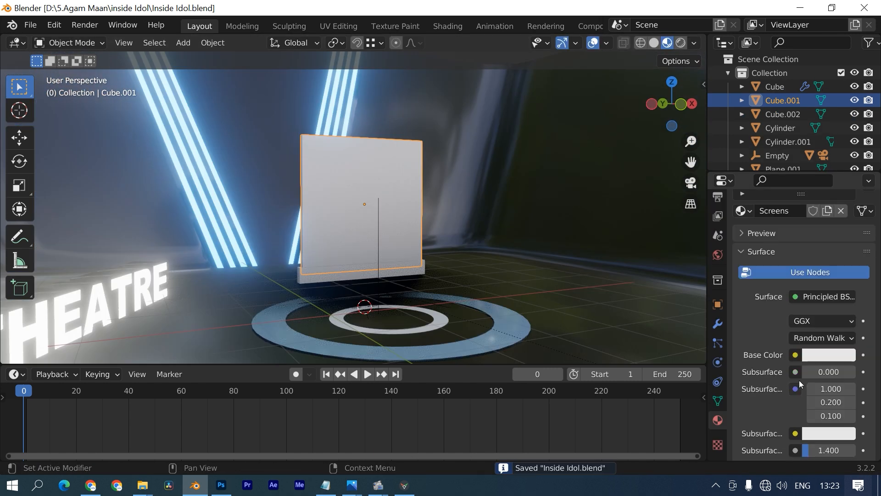
{"action": "scroll", "coordinate": [800, 381], "scroll_direction": "down", "scroll_amount": 5}
- Adjust the base bar's Material.004 to Metallic 0.517, Roughness 0.322, and rename it
{"action": "left_click_drag", "start_coordinate": [808, 319], "coordinate": [831, 364]}
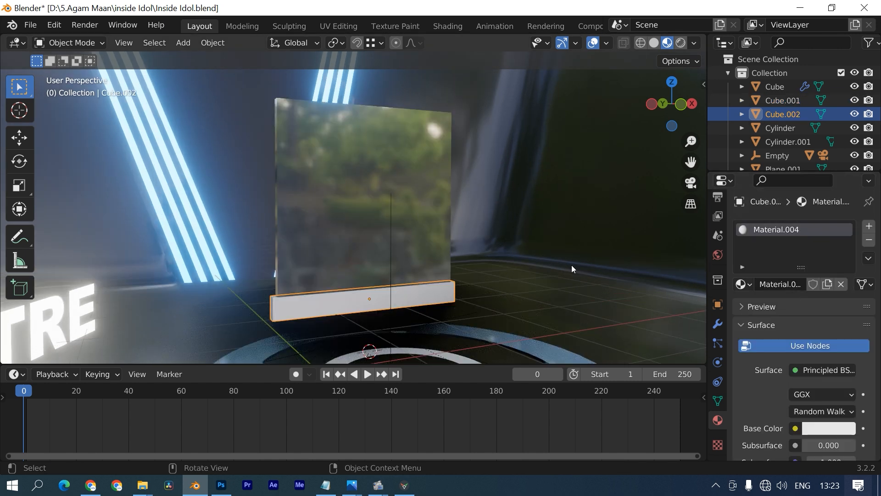
{"action": "double_click", "coordinate": [777, 284]}
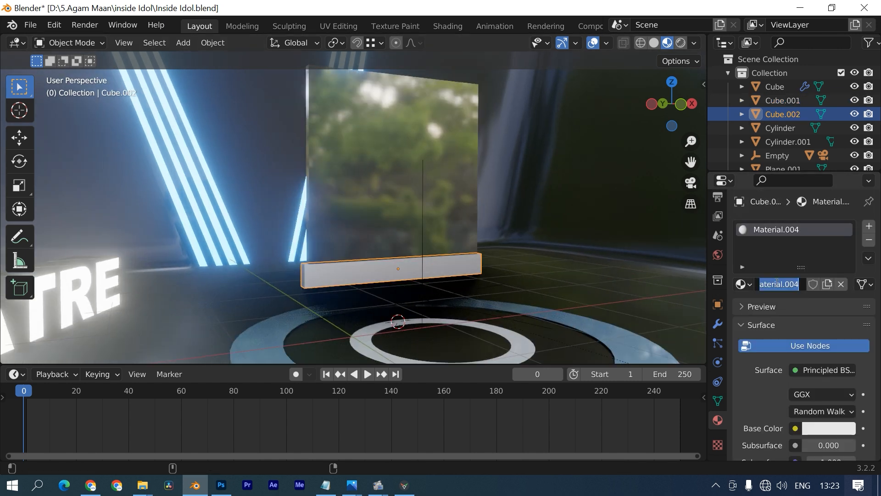
{"action": "scroll", "coordinate": [764, 304], "scroll_direction": "down", "scroll_amount": 8}
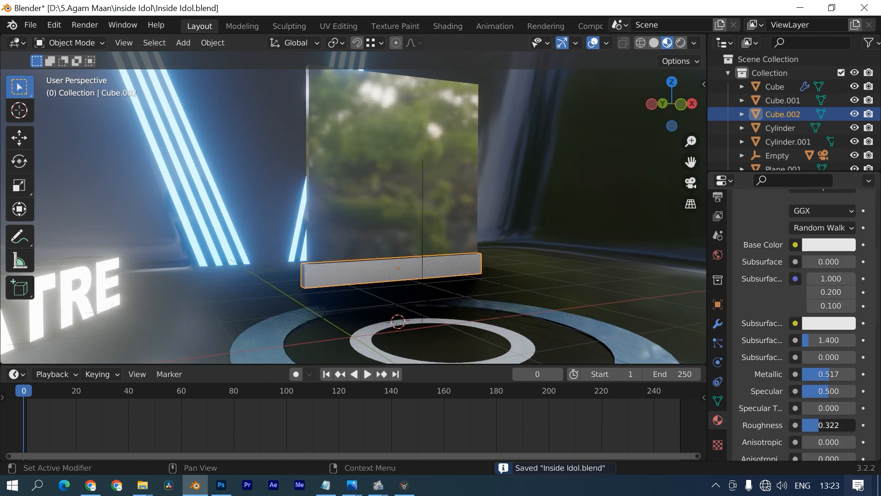
- In top view, rotate a copy of the glass screen panel and enable snapping
{"action": "left_click", "coordinate": [349, 213]}
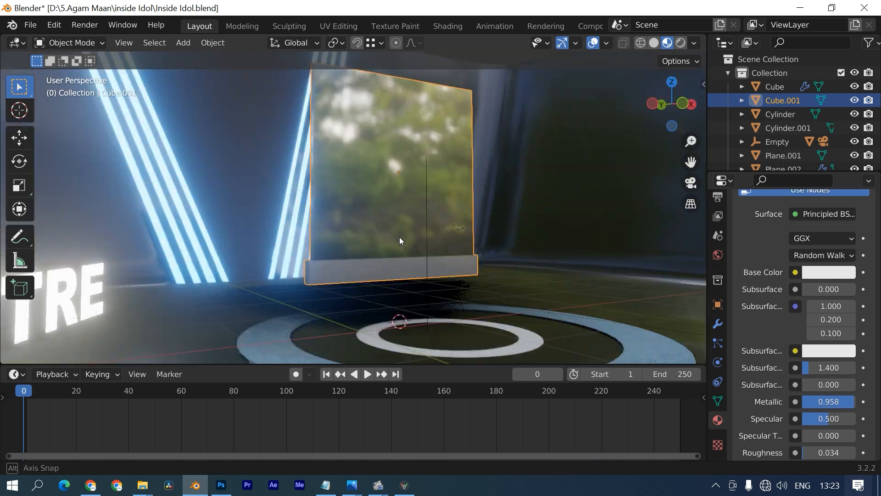
{"action": "key", "text": "KP_7"}
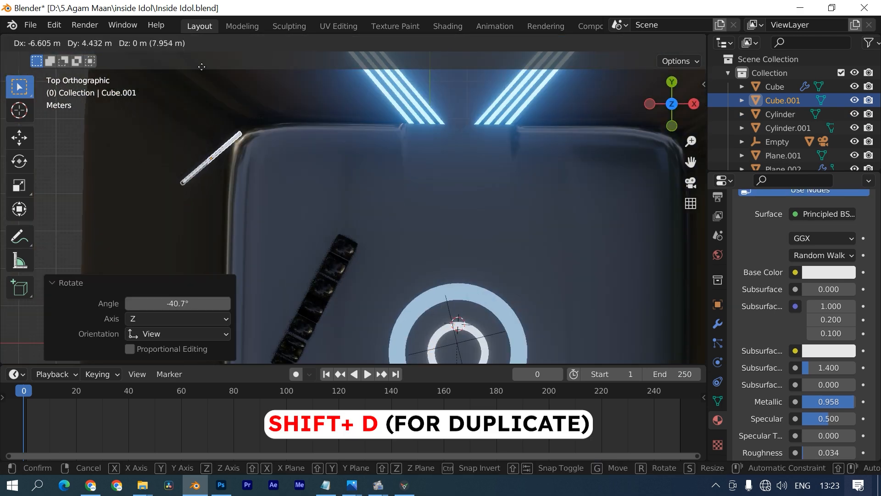
{"action": "key", "text": "r"}
{"action": "key", "text": "x"}
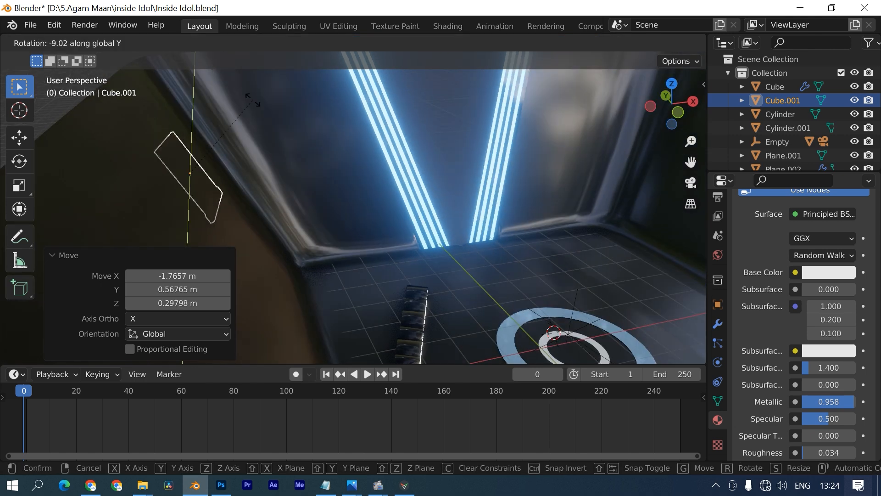
{"action": "left_click", "coordinate": [356, 43]}
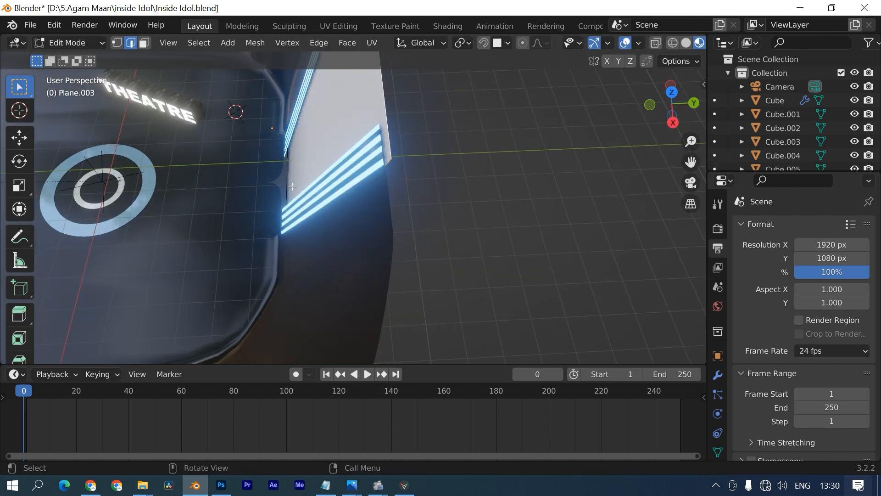
- Shift the back plane's vertices along Y, save, and select it in the Shading workspace
{"action": "key", "text": "g"}
{"action": "key", "text": "y"}
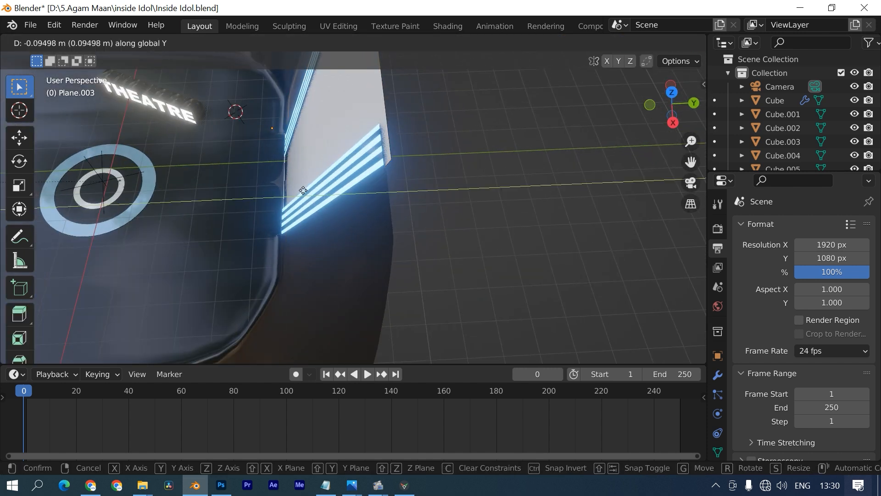
{"action": "key", "text": "ctrl+s"}
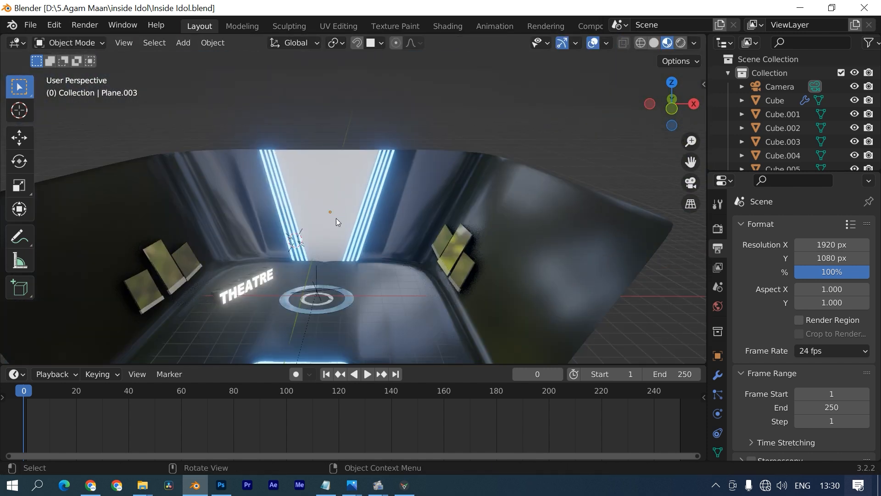
{"action": "left_click", "coordinate": [337, 201]}
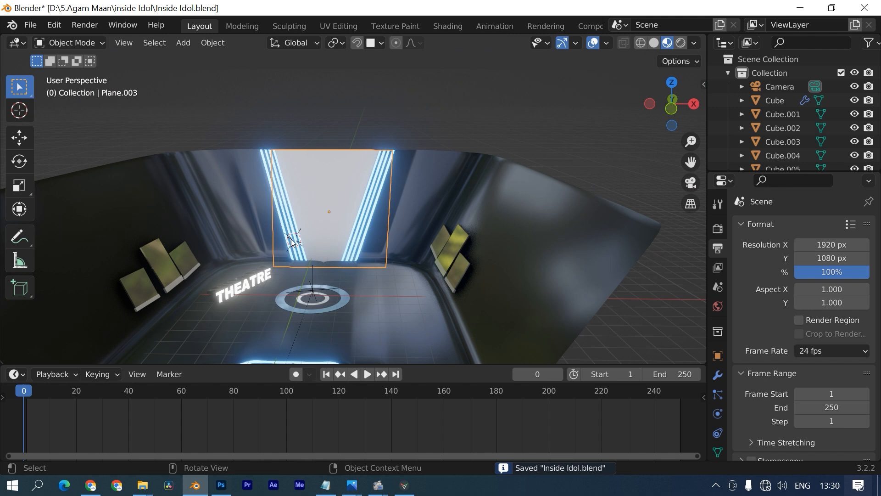
{"action": "mouse_move", "coordinate": [336, 136]}
{"action": "middle_mouse_down"}
{"action": "mouse_move", "coordinate": [263, 220]}
{"action": "mouse_move", "coordinate": [321, 220]}
{"action": "middle_mouse_up"}
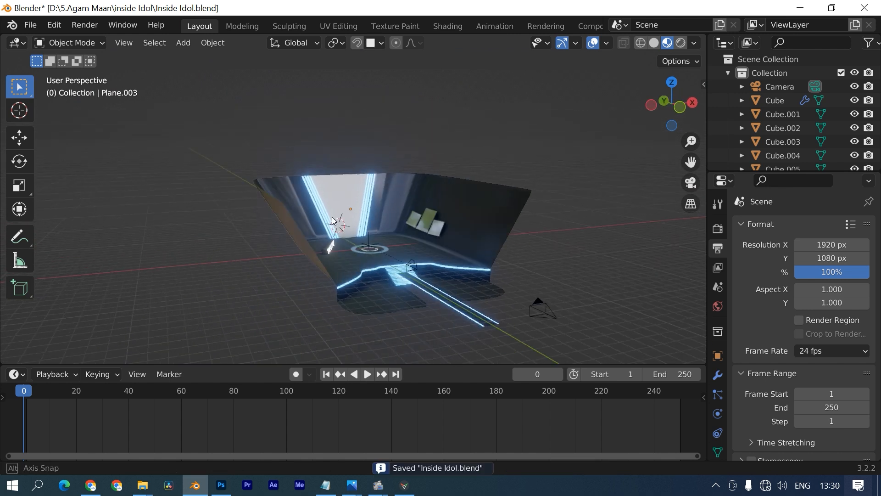
{"action": "left_click", "coordinate": [449, 26]}
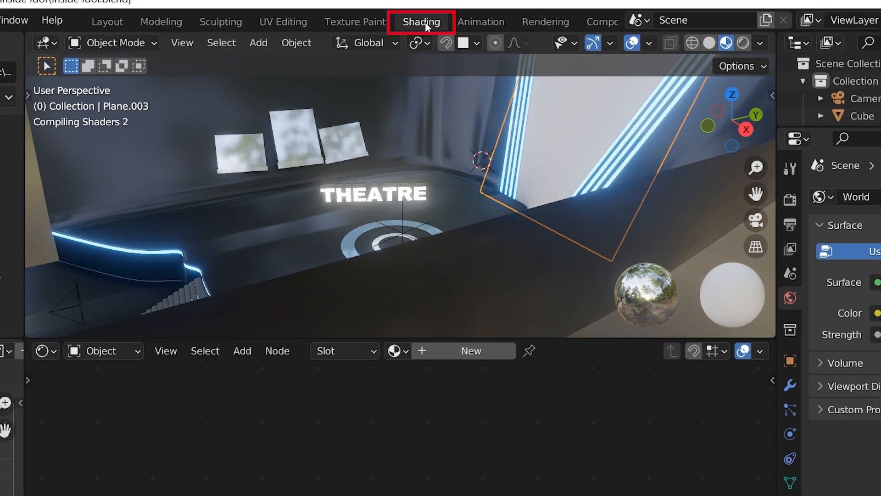
{"action": "middle_click_drag", "start_coordinate": [376, 153], "coordinate": [413, 188]}
- Create a new material with a Screen 2.mp4 video node feeding Base Color and Emission
{"action": "left_click", "coordinate": [461, 349]}
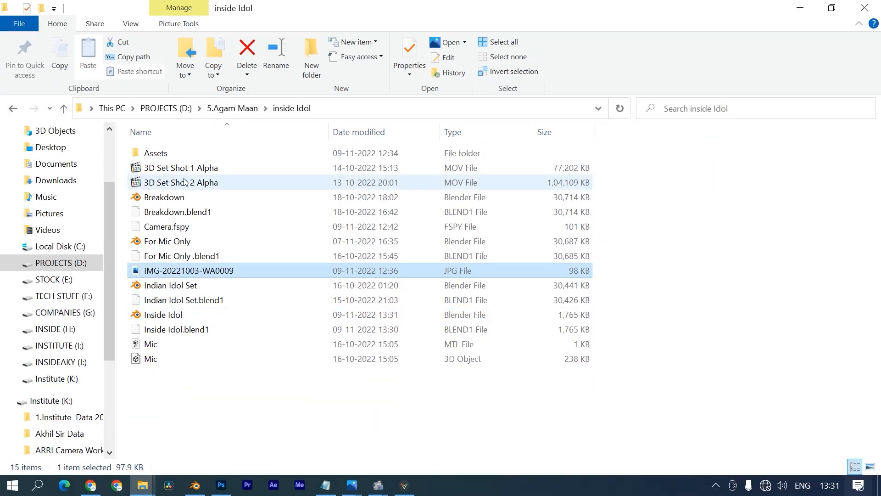
{"action": "left_click_drag", "start_coordinate": [447, 158], "coordinate": [243, 379]}
{"action": "middle_click_drag", "start_coordinate": [301, 376], "coordinate": [250, 405]}
{"action": "left_click_drag", "start_coordinate": [249, 360], "coordinate": [320, 331]}
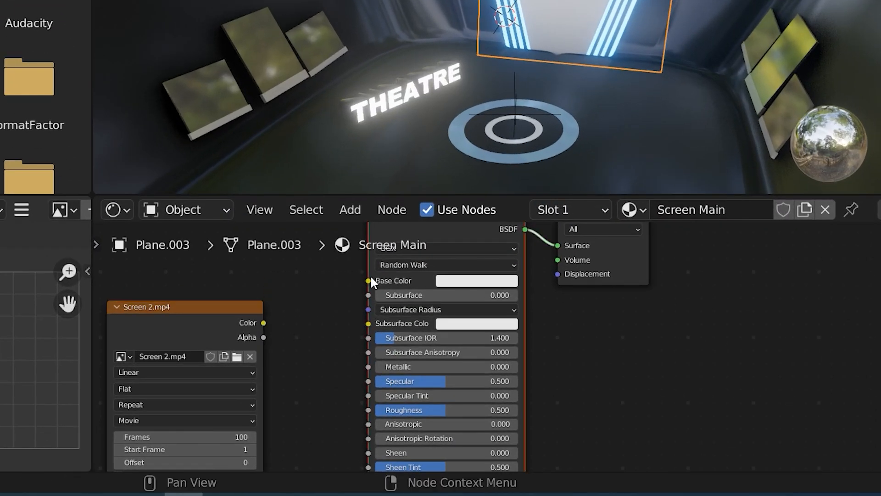
{"action": "left_click_drag", "start_coordinate": [261, 320], "coordinate": [211, 298]}
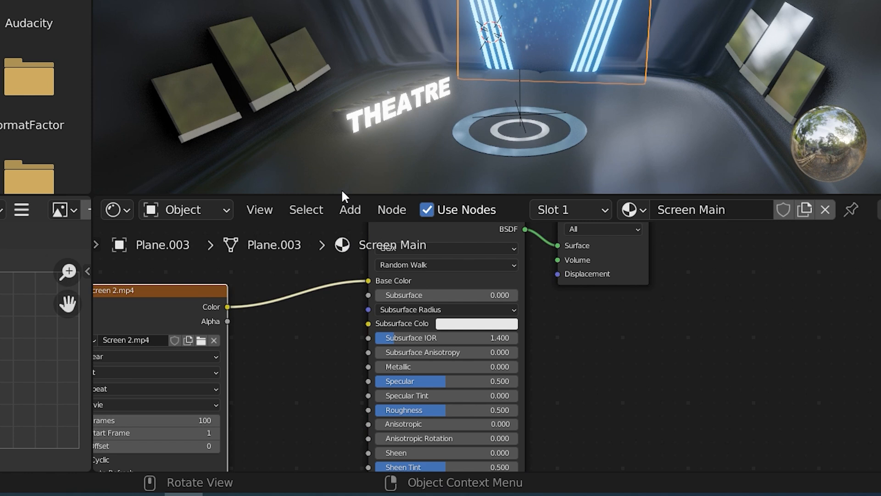
{"action": "scroll", "coordinate": [306, 294], "scroll_direction": "down", "scroll_amount": 3}
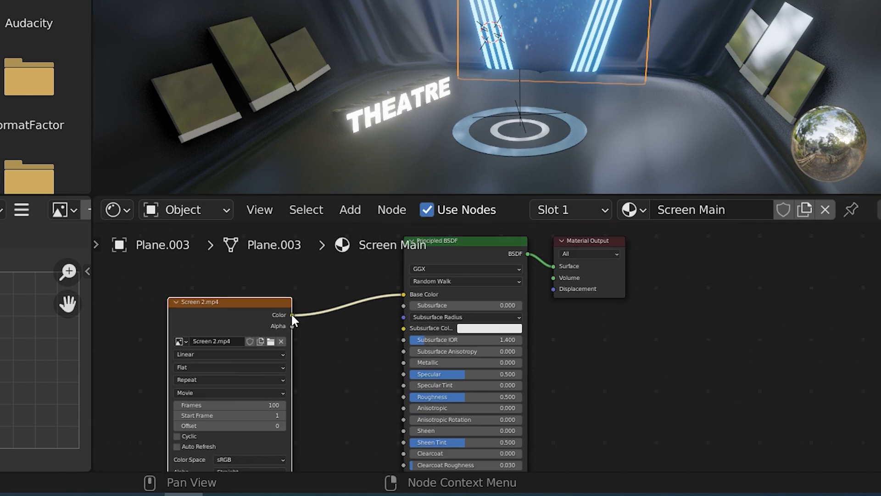
{"action": "left_click_drag", "start_coordinate": [292, 316], "coordinate": [398, 355]}
{"action": "left_click_drag", "start_coordinate": [402, 306], "coordinate": [403, 303]}
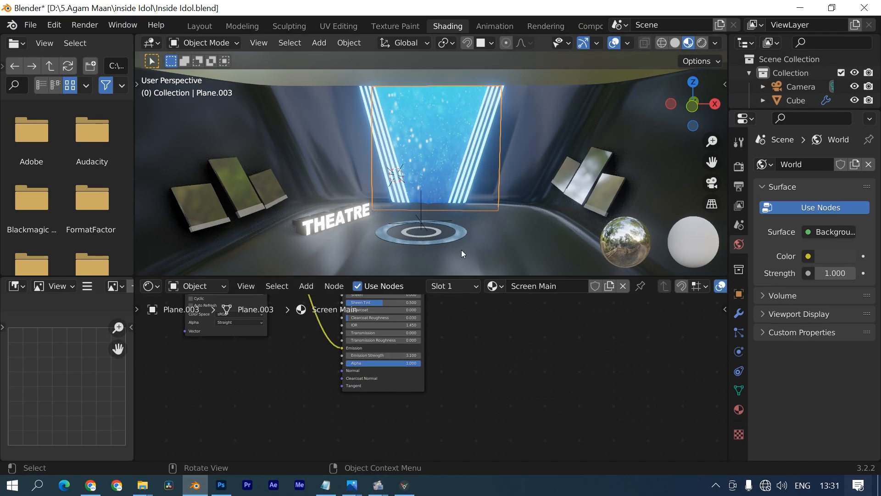
- Extrude the room's side wall edge outward to extend the wall
{"action": "scroll", "coordinate": [462, 250], "scroll_direction": "down", "scroll_amount": 3}
{"action": "left_click", "coordinate": [463, 249]}
{"action": "middle_click_drag", "start_coordinate": [463, 249], "coordinate": [464, 216]}
{"action": "scroll", "coordinate": [462, 216], "scroll_direction": "up", "scroll_amount": 3}
{"action": "key", "text": "ctrl+s"}
{"action": "scroll", "coordinate": [484, 223], "scroll_direction": "down", "scroll_amount": 3}
{"action": "scroll", "coordinate": [484, 223], "scroll_direction": "up", "scroll_amount": 3}
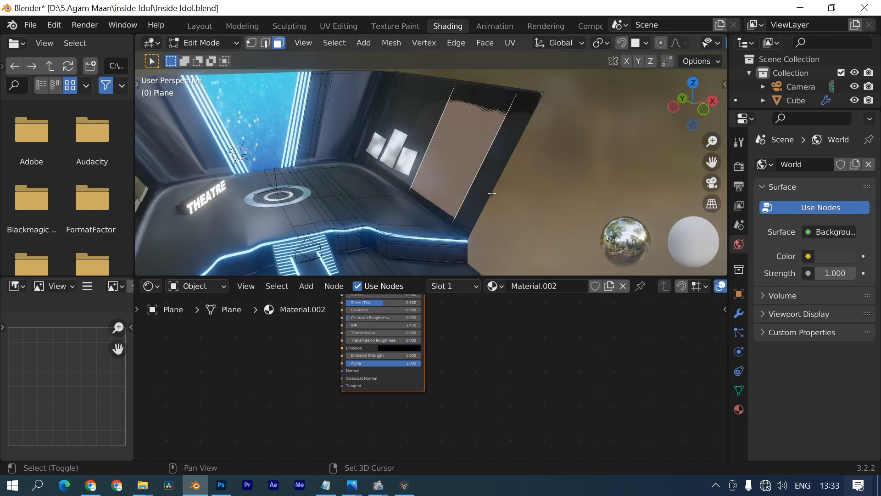
{"action": "middle_click_drag", "start_coordinate": [492, 193], "coordinate": [499, 198]}
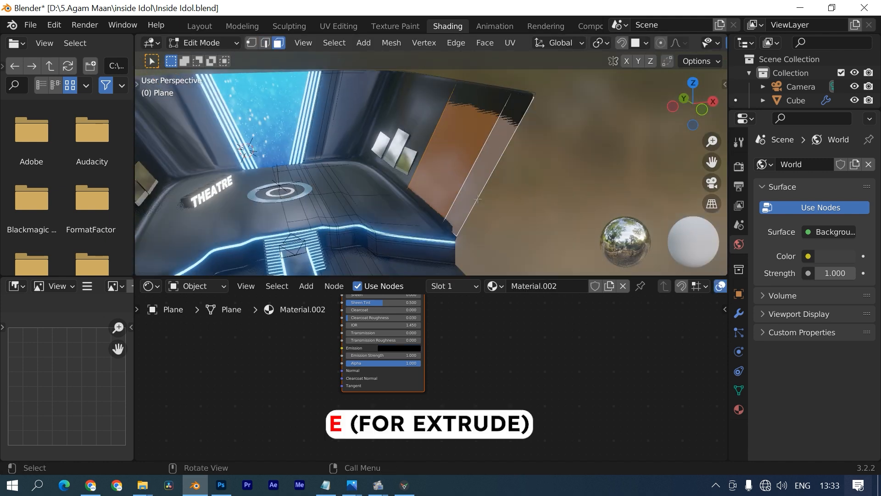
{"action": "key", "text": "e"}
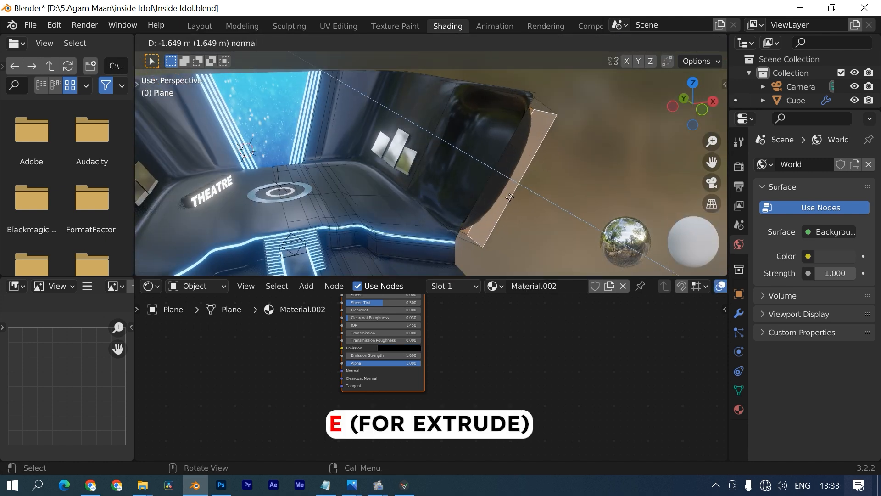
{"action": "left_click", "coordinate": [490, 187]}
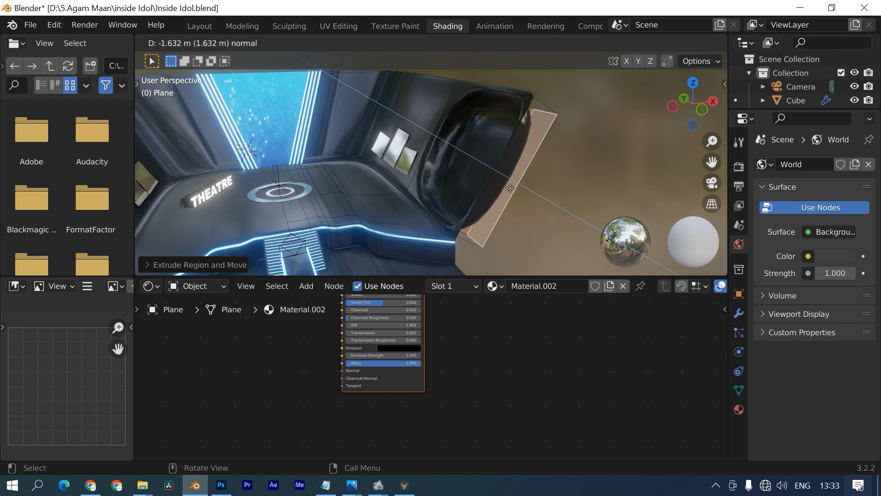
- Add an edge loop across the new wall section and save the file
{"action": "left_click", "coordinate": [458, 116]}
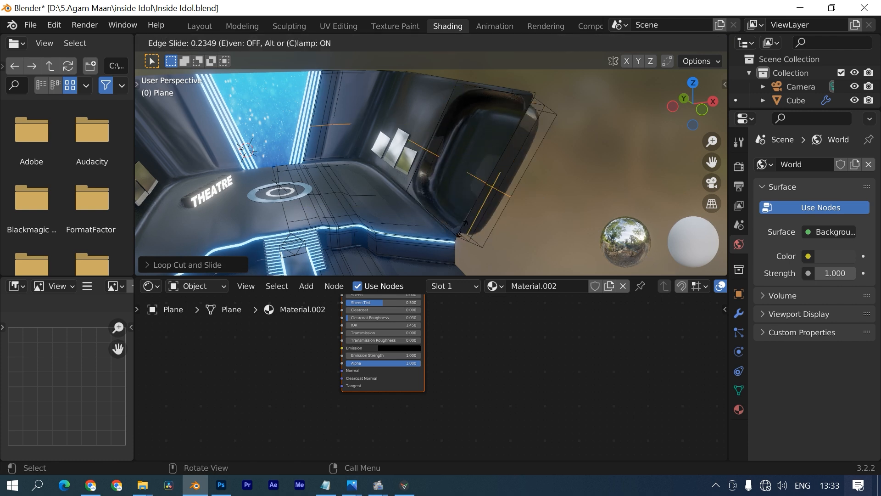
{"action": "left_click", "coordinate": [579, 133]}
{"action": "key", "text": "Tab"}
{"action": "key", "text": "ctrl+s"}
{"action": "middle_click_drag", "start_coordinate": [579, 132], "coordinate": [339, 174]}
- Add a cube beside the stage, scale it down, stretch it along Y and position it
{"action": "left_click", "coordinate": [329, 178]}
{"action": "key", "text": "shift+a"}
{"action": "left_click", "coordinate": [376, 188]}
{"action": "key", "text": "s"}
{"action": "left_click", "coordinate": [358, 138]}
{"action": "scroll", "coordinate": [358, 138], "scroll_direction": "up", "scroll_amount": 4}
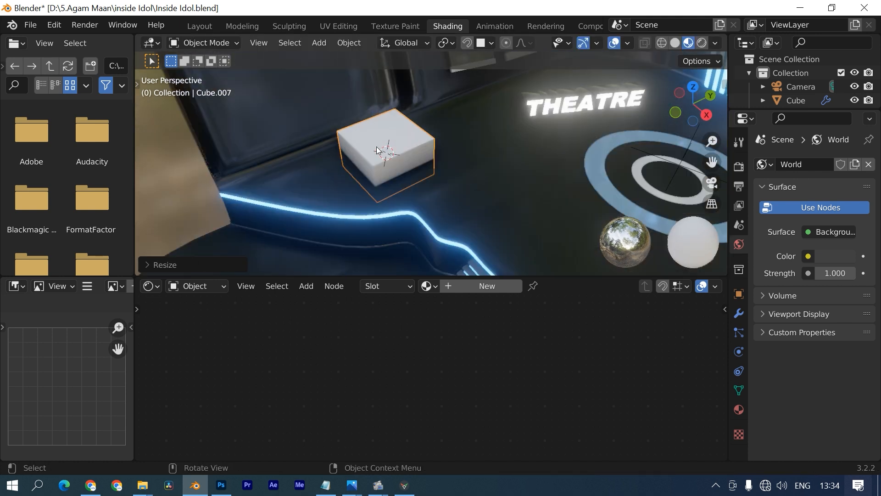
{"action": "key", "text": "s"}
{"action": "key", "text": "y"}
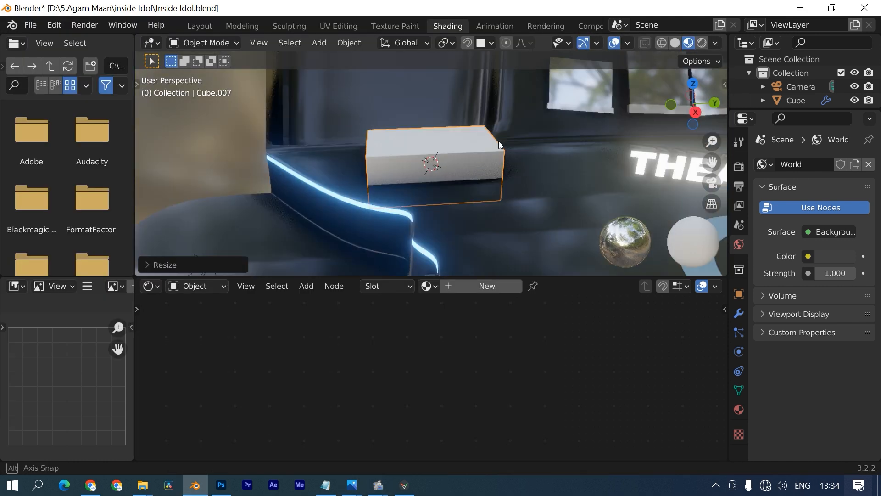
{"action": "key", "text": "s"}
{"action": "left_click", "coordinate": [586, 117]}
- Assign the existing Black material to the box
{"action": "left_click", "coordinate": [738, 409]}
{"action": "left_click", "coordinate": [764, 222]}
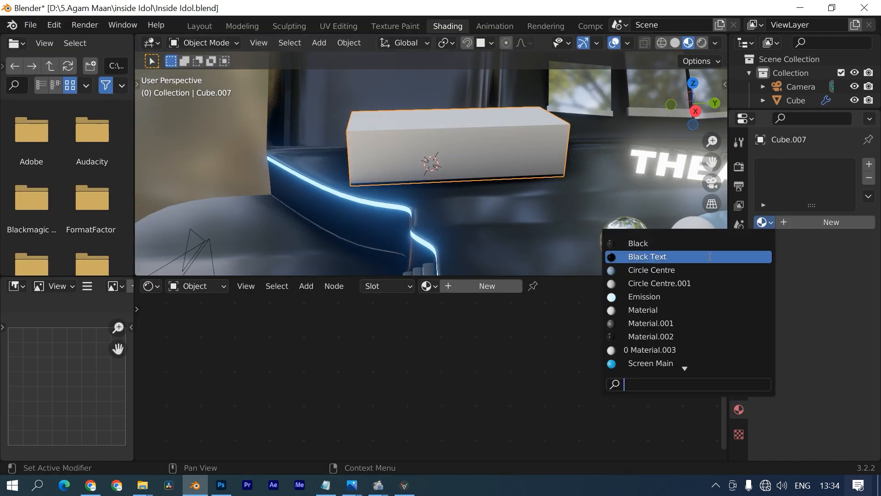
{"action": "left_click", "coordinate": [639, 242]}
- Inset the box's front face and shorten the inset vertically
{"action": "key", "text": "Tab"}
{"action": "scroll", "coordinate": [431, 161], "scroll_direction": "up", "scroll_amount": 2}
{"action": "key", "text": "3"}
{"action": "left_click", "coordinate": [382, 147]}
{"action": "middle_click_drag", "start_coordinate": [576, 126], "coordinate": [551, 105]}
{"action": "key", "text": "i"}
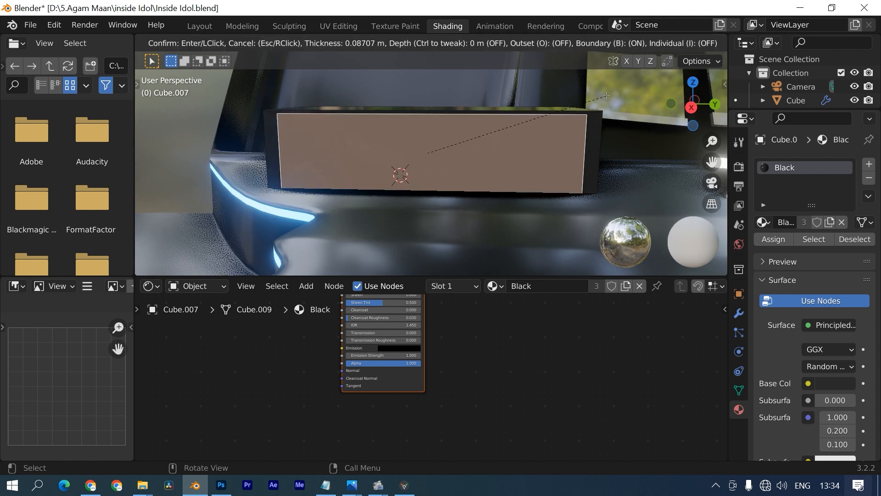
{"action": "left_click", "coordinate": [511, 115]}
{"action": "key", "text": "s"}
{"action": "key", "text": "z"}
{"action": "left_click", "coordinate": [420, 82]}
- Extrude the inset front face inward to form a recess
{"action": "middle_click_drag", "start_coordinate": [420, 81], "coordinate": [381, 94]}
{"action": "key", "text": "e"}
{"action": "left_click", "coordinate": [460, 151]}
{"action": "middle_click_drag", "start_coordinate": [460, 151], "coordinate": [545, 150]}
{"action": "key", "text": "Tab"}
- Add a Subdivision Surface modifier to the box with level 2
{"action": "left_click", "coordinate": [739, 313]}
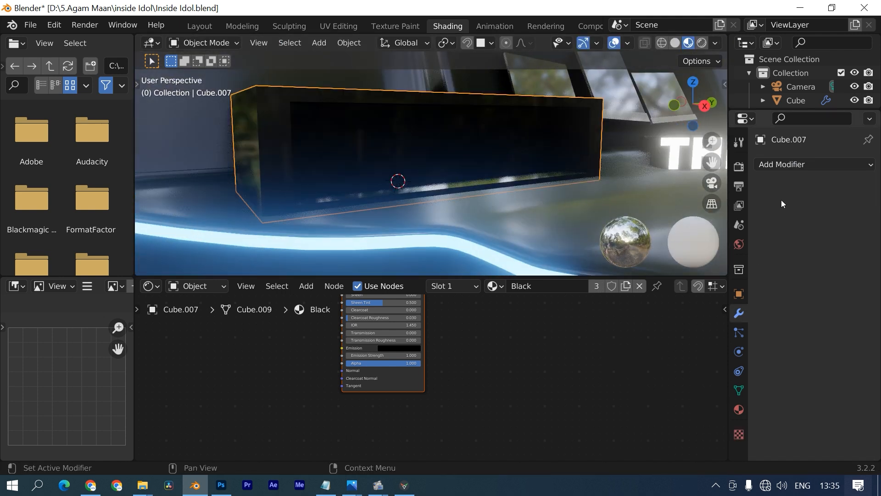
{"action": "left_click", "coordinate": [786, 165]}
{"action": "left_click", "coordinate": [601, 387]}
{"action": "middle_click_drag", "start_coordinate": [498, 207], "coordinate": [492, 192]}
{"action": "left_click", "coordinate": [815, 238]}
{"action": "key", "text": "Tab"}
{"action": "type", "text": "2"}
{"action": "left_click", "coordinate": [809, 303]}
- Add two edge loops near the box edges and bezel to keep them crisp
{"action": "key", "text": "Tab"}
{"action": "key", "text": "ctrl+r"}
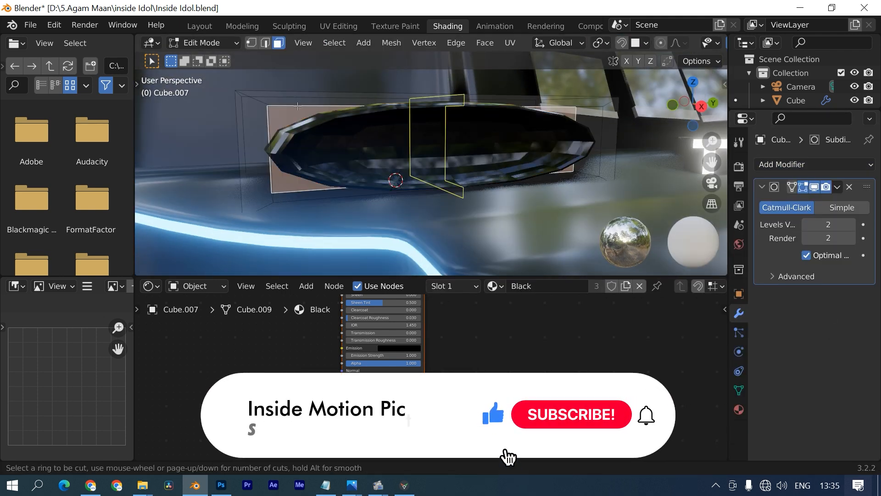
{"action": "left_click", "coordinate": [434, 97]}
{"action": "key", "text": "ctrl+r"}
{"action": "left_click", "coordinate": [281, 148]}
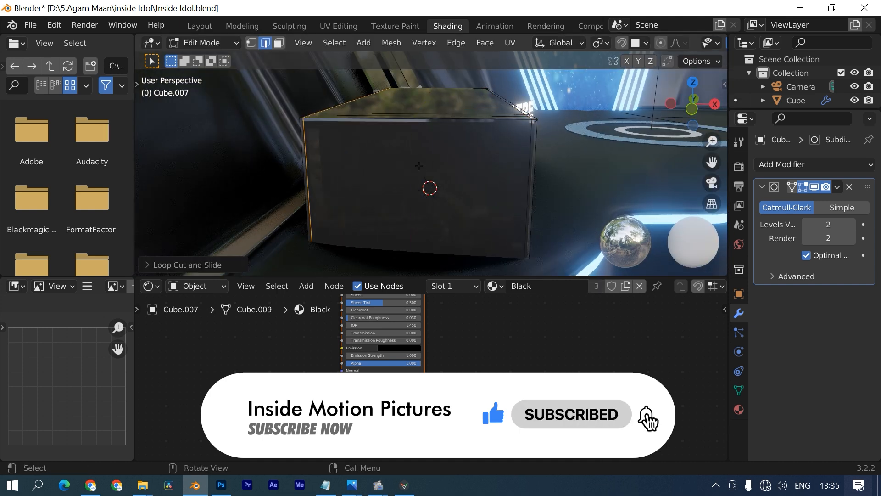
{"action": "middle_click_drag", "start_coordinate": [420, 166], "coordinate": [261, 142]}
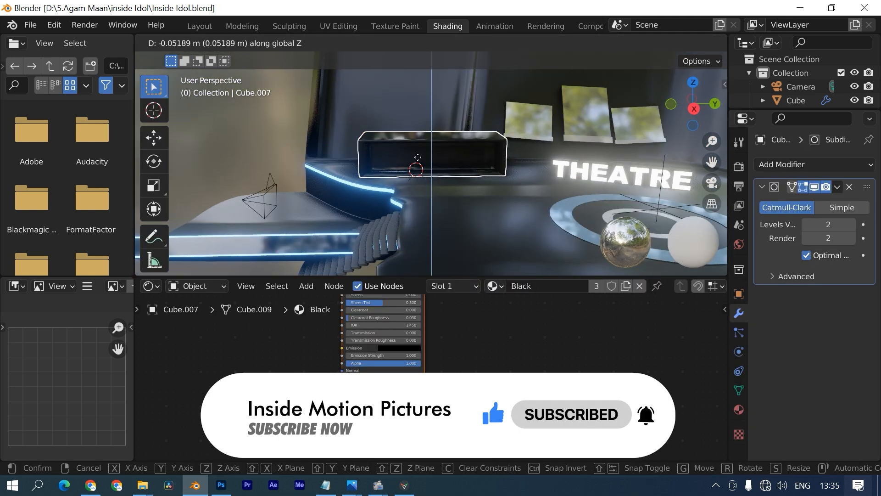
{"action": "left_click", "coordinate": [453, 210]}
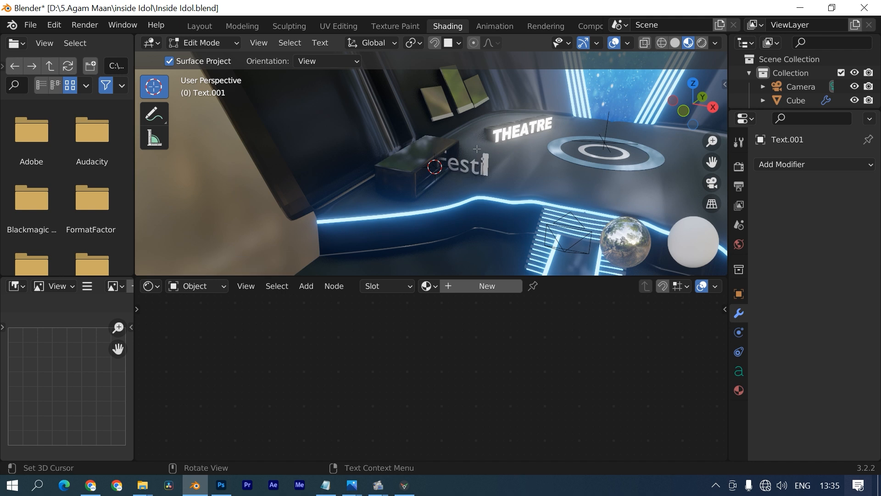
- In face select mode, select the front faces of all the FESTIVAL letters
{"action": "type", "text": "val"}
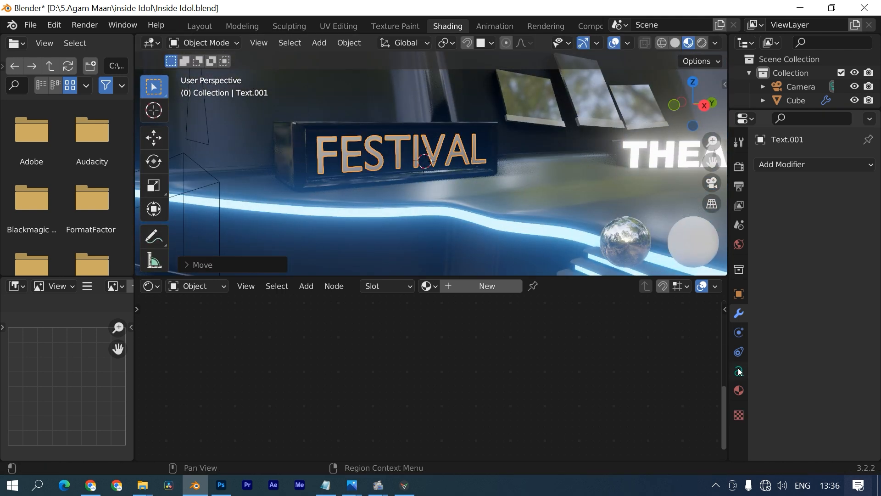
{"action": "left_click", "coordinate": [739, 371]}
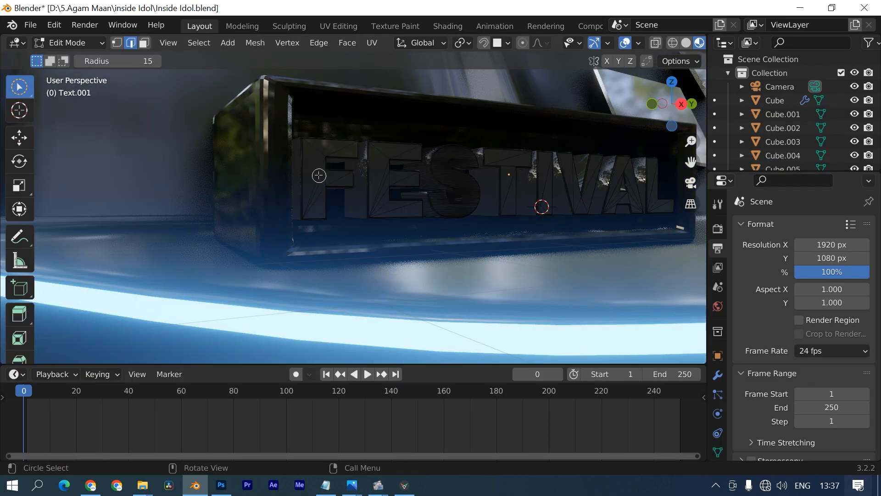
{"action": "mouse_move", "coordinate": [315, 173]}
{"action": "middle_mouse_down"}
{"action": "mouse_move", "coordinate": [348, 195]}
{"action": "mouse_move", "coordinate": [329, 195]}
{"action": "middle_mouse_up"}
{"action": "key", "text": "3"}
{"action": "mouse_move", "coordinate": [329, 200]}
{"action": "left_mouse_down"}
{"action": "mouse_move", "coordinate": [338, 215]}
{"action": "mouse_move", "coordinate": [523, 122]}
{"action": "mouse_move", "coordinate": [597, 117]}
{"action": "left_mouse_up"}
{"action": "middle_click_drag", "start_coordinate": [563, 211], "coordinate": [118, 216], "text": "shift"}
{"action": "left_click_drag", "start_coordinate": [118, 216], "coordinate": [292, 259]}
{"action": "left_click_drag", "start_coordinate": [323, 174], "coordinate": [256, 227]}
{"action": "scroll", "coordinate": [280, 211], "scroll_direction": "up", "scroll_amount": 6}
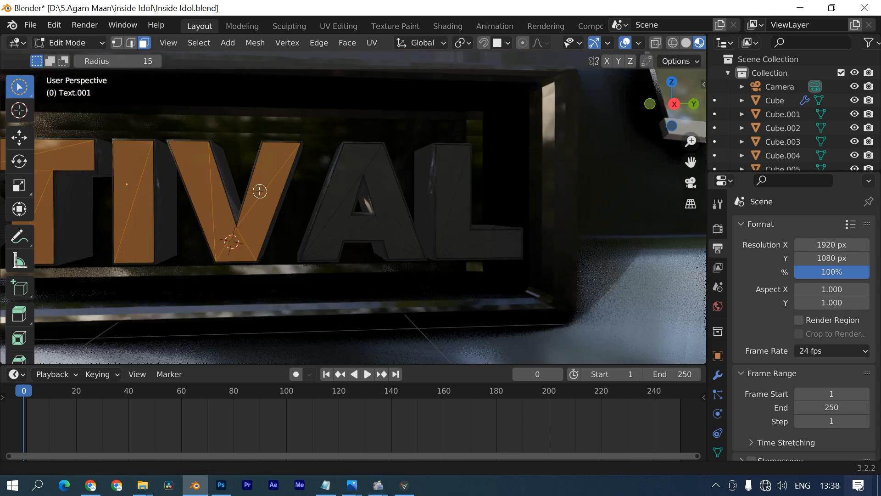
{"action": "scroll", "coordinate": [260, 191], "scroll_direction": "up", "scroll_amount": 3}
{"action": "left_click_drag", "start_coordinate": [312, 192], "coordinate": [341, 248]}
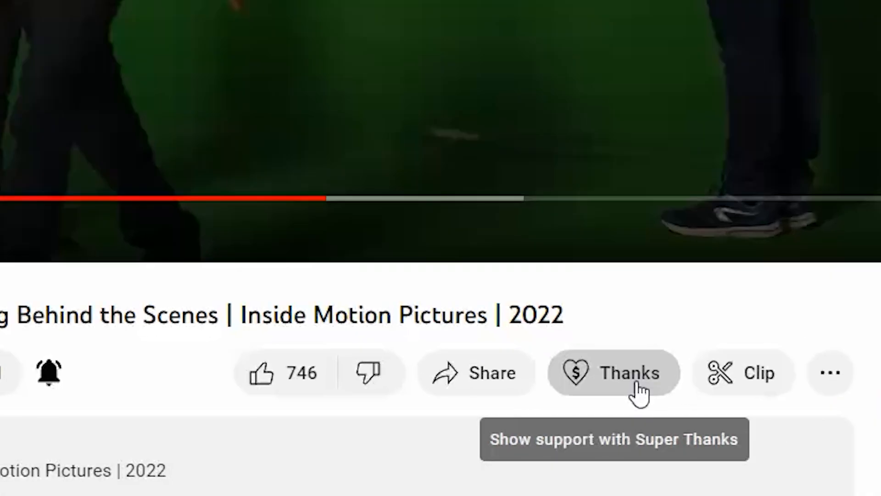
- Choose a ₹1,000 Super Thanks, subscribe, and turn on all channel notifications
{"action": "left_click", "coordinate": [634, 386]}
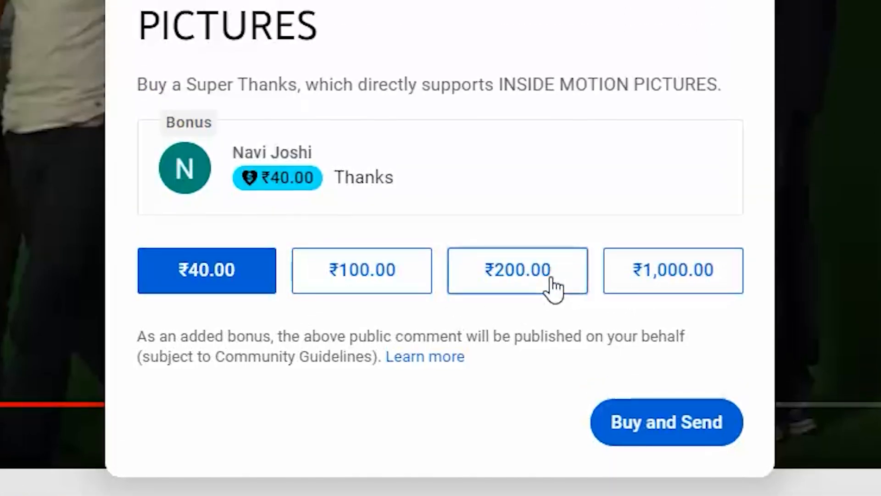
{"action": "left_click", "coordinate": [666, 271]}
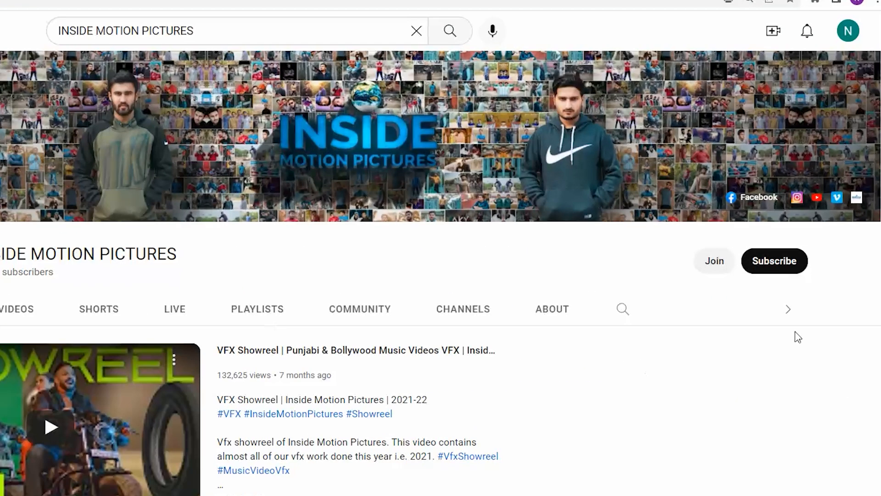
{"action": "left_click", "coordinate": [792, 262]}
{"action": "left_click", "coordinate": [794, 265]}
{"action": "left_click", "coordinate": [731, 291]}
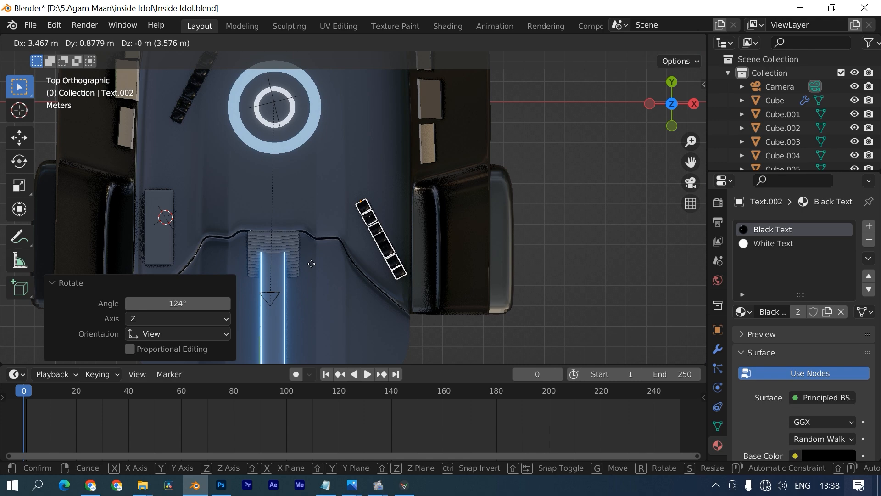
- Rotate the text object into place in the top view
{"action": "key", "text": "Return"}
{"action": "key", "text": "r"}
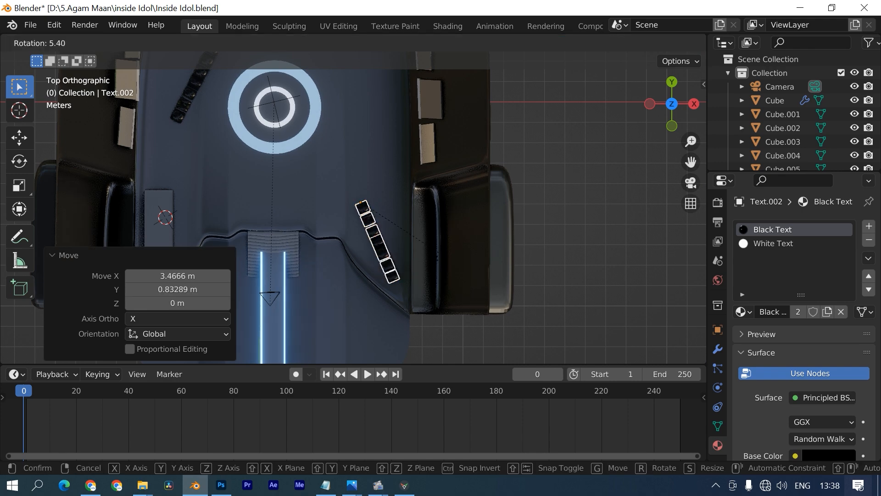
{"action": "key", "text": "Return"}
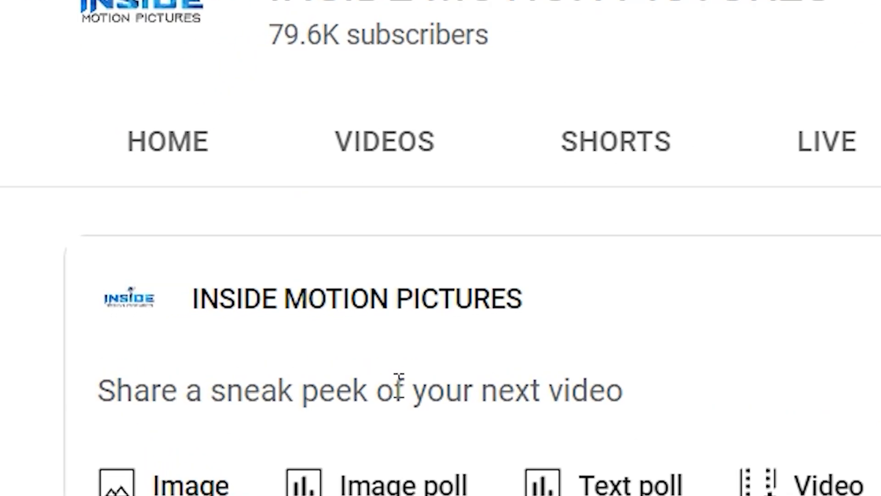
- Write a community post '3D Set Files Link :' with the pasted share link
{"action": "left_click", "coordinate": [398, 385]}
{"action": "type", "text": "3D Set Files Li"}
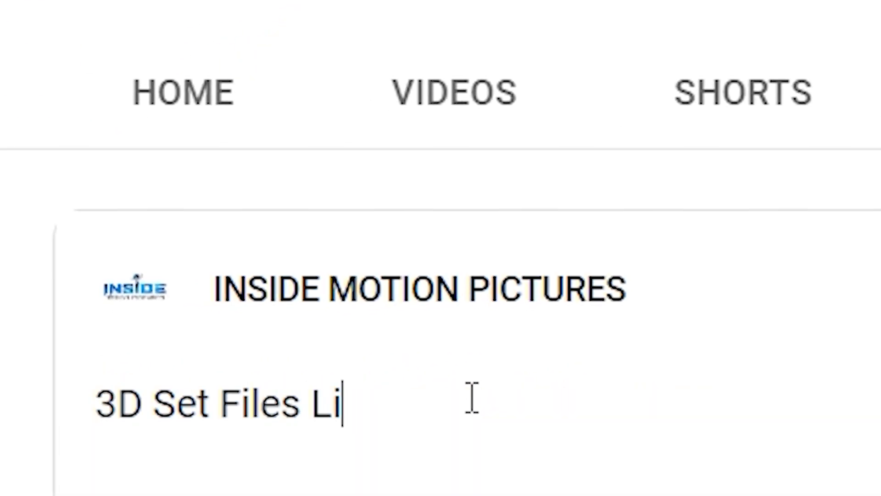
{"action": "type", "text": "nk :"}
{"action": "left_click", "coordinate": [649, 309]}
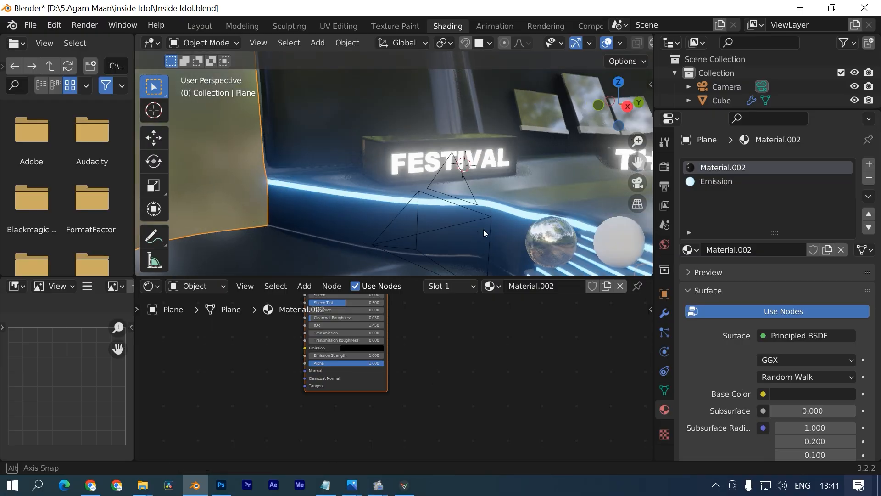
- Connect the fingerprint image texture into the floor material's roughness input
{"action": "middle_click_drag", "start_coordinate": [484, 229], "coordinate": [350, 200]}
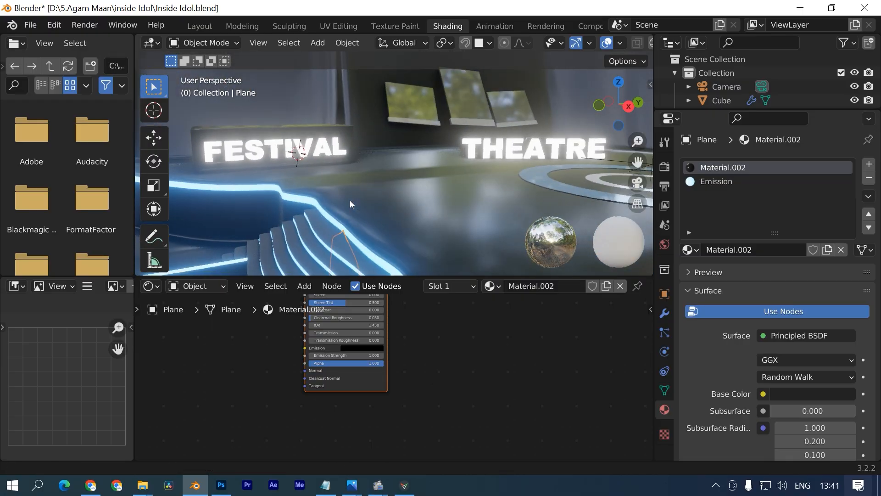
{"action": "middle_click_drag", "start_coordinate": [456, 396], "coordinate": [425, 459]}
{"action": "scroll", "coordinate": [427, 136], "scroll_direction": "down", "scroll_amount": 5}
{"action": "middle_click_drag", "start_coordinate": [427, 137], "coordinate": [495, 161]}
{"action": "middle_click_drag", "start_coordinate": [415, 345], "coordinate": [502, 364]}
{"action": "scroll", "coordinate": [309, 374], "scroll_direction": "up", "scroll_amount": 1}
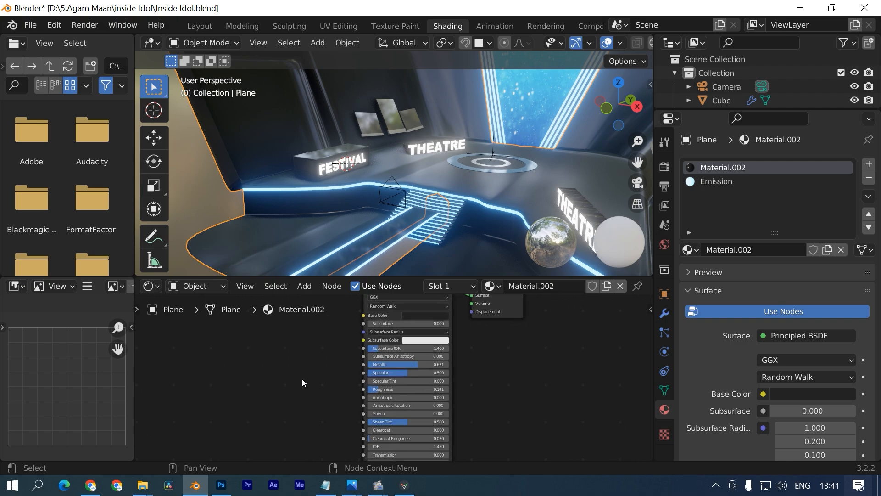
{"action": "key", "text": "alt+Tab"}
{"action": "key", "text": "alt+Tab"}
{"action": "left_click_drag", "start_coordinate": [194, 349], "coordinate": [345, 385]}
{"action": "left_click_drag", "start_coordinate": [197, 352], "coordinate": [195, 348]}
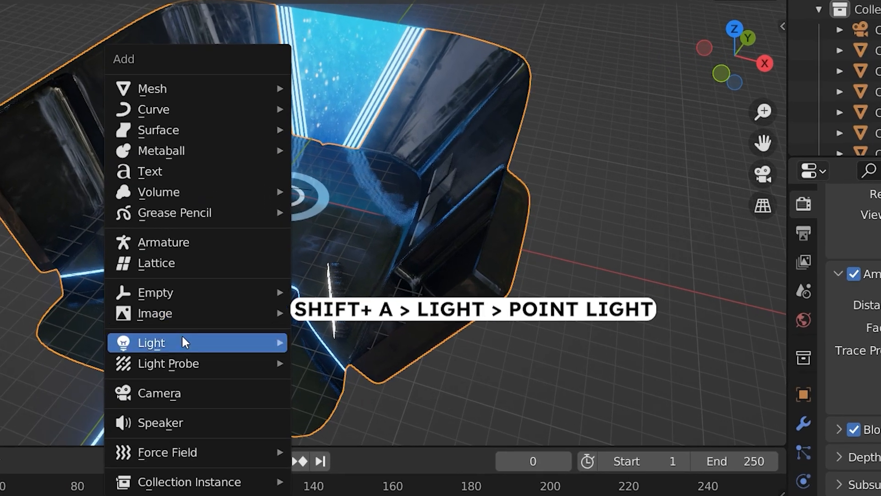
- Add a point light from the top view and make its colour light blue
{"action": "mouse_move", "coordinate": [182, 342]}
{"action": "left_click", "coordinate": [337, 341]}
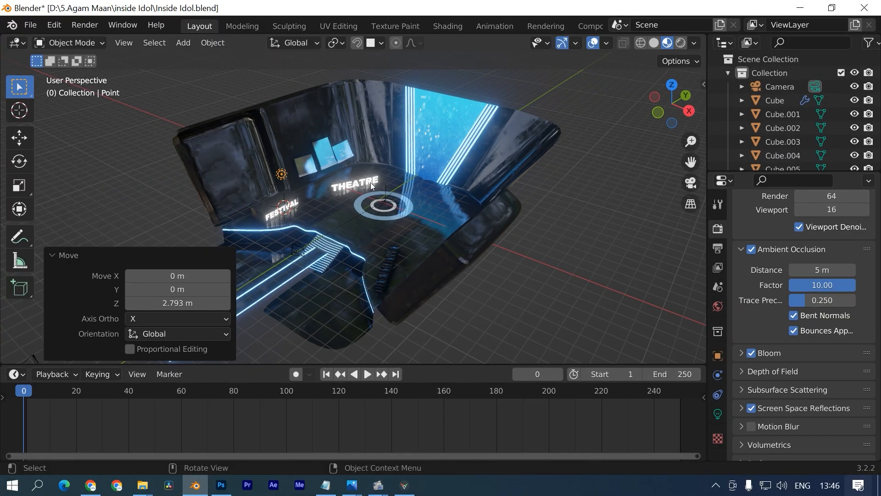
{"action": "key", "text": "KP_7"}
{"action": "key", "text": "g"}
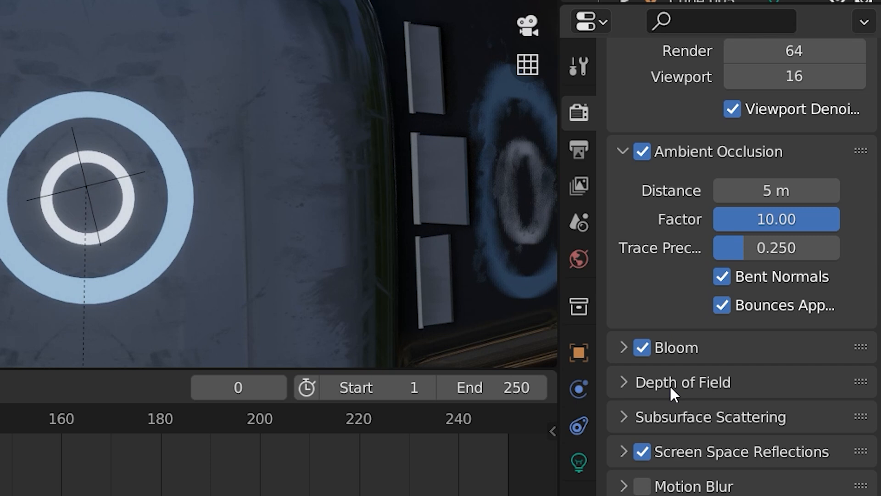
{"action": "left_click", "coordinate": [719, 414]}
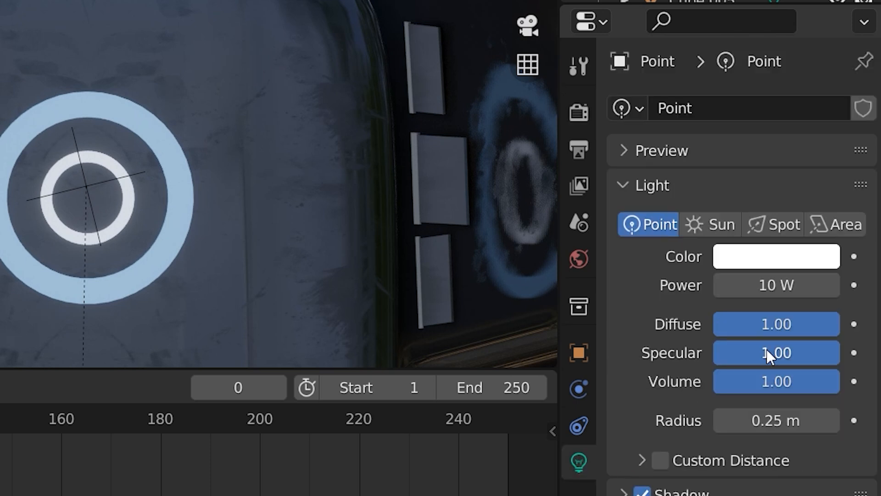
{"action": "left_click", "coordinate": [760, 258]}
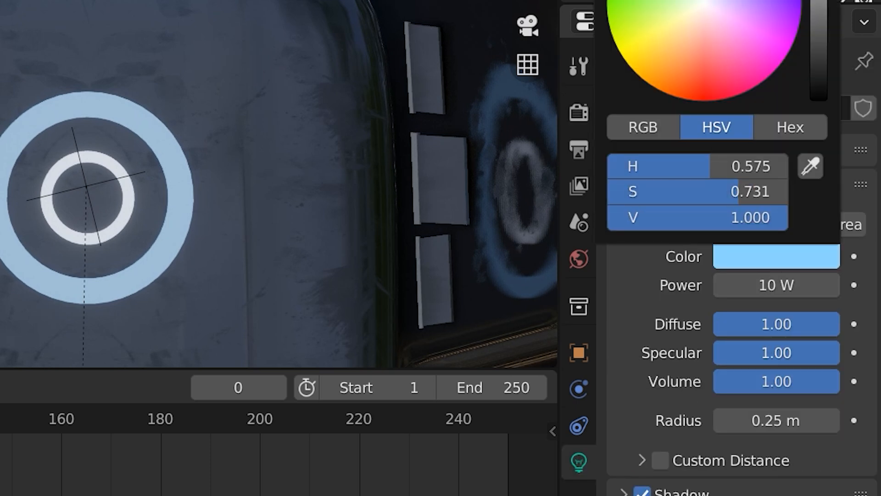
- Raise the light vertically and set its power to 5000 W
{"action": "double_click", "coordinate": [776, 285]}
{"action": "key", "text": "g"}
{"action": "key", "text": "z"}
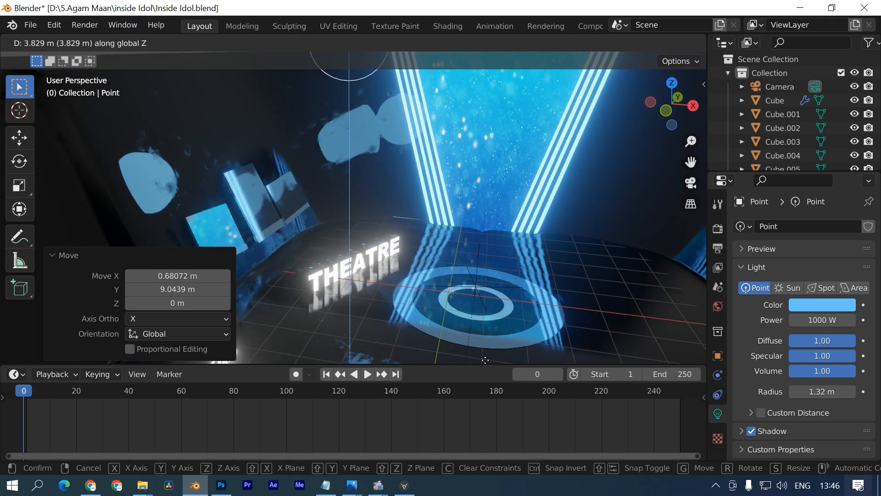
{"action": "left_click", "coordinate": [803, 363]}
{"action": "key", "text": "BackSpace"}
{"action": "type", "text": "5"}
{"action": "key", "text": "Return"}
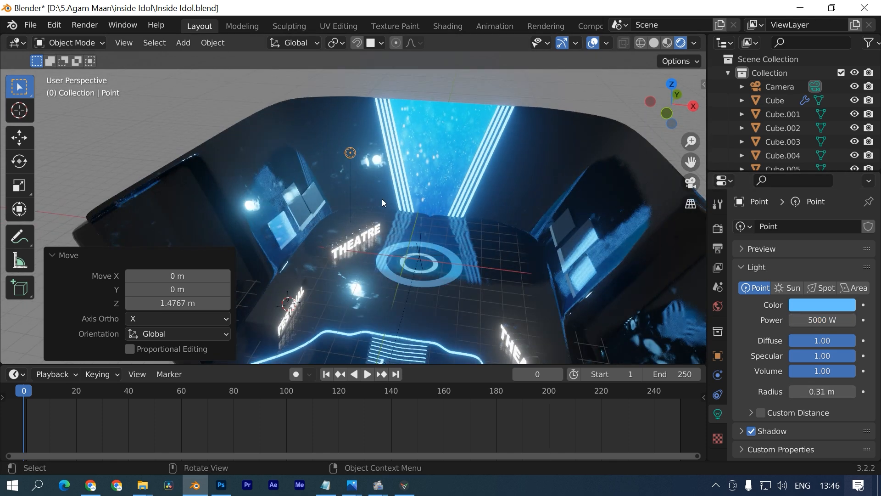
{"action": "key", "text": "KP_7"}
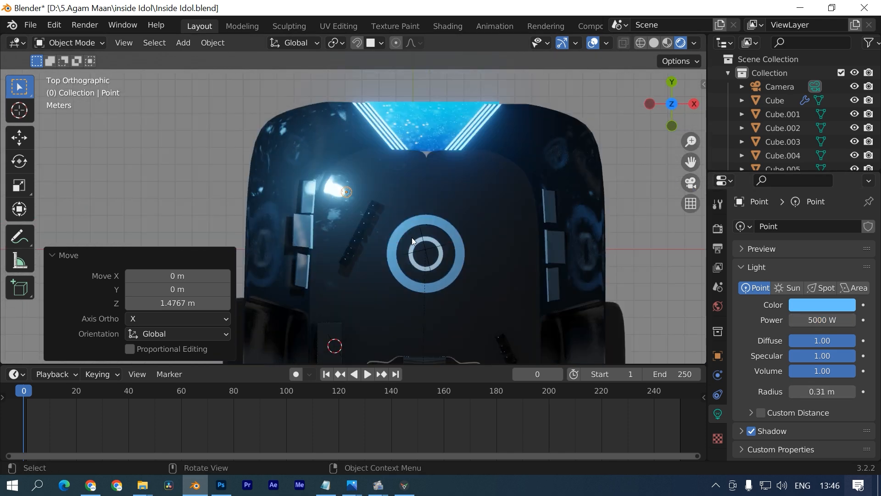
- Switch the viewport to Rendered shading and orbit to a low frontal view of the set
{"action": "key", "text": "g"}
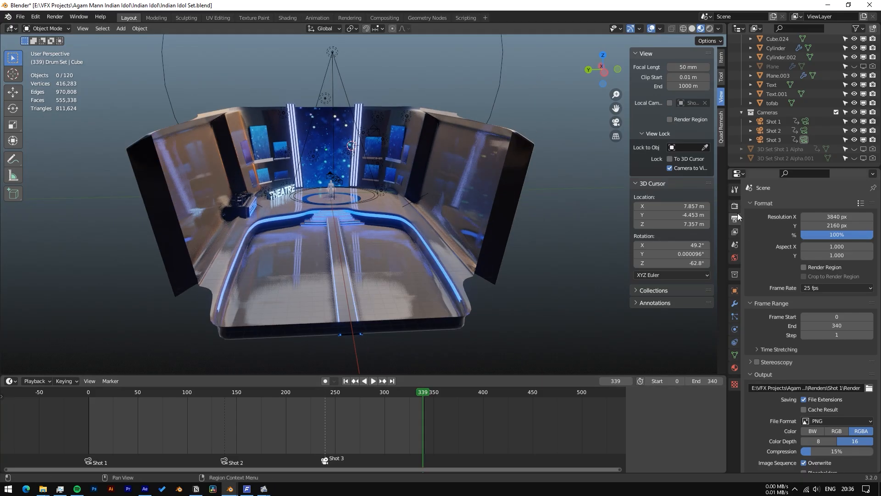
{"action": "left_click", "coordinate": [735, 206]}
{"action": "scroll", "coordinate": [772, 296], "scroll_direction": "down", "scroll_amount": 3}
{"action": "scroll", "coordinate": [781, 297], "scroll_direction": "up", "scroll_amount": 3}
{"action": "middle_click_drag", "start_coordinate": [436, 257], "coordinate": [404, 294]}
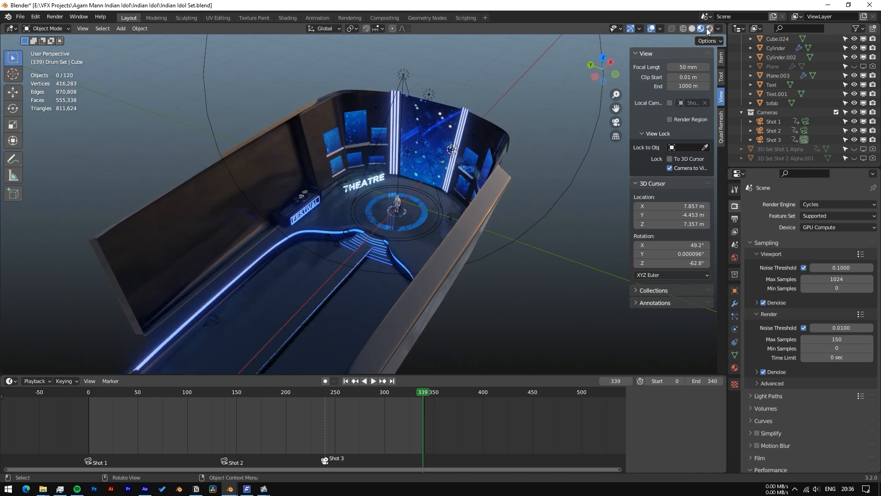
{"action": "left_click", "coordinate": [709, 29]}
{"action": "mouse_move", "coordinate": [337, 245]}
{"action": "middle_mouse_down"}
{"action": "mouse_move", "coordinate": [365, 225]}
{"action": "mouse_move", "coordinate": [395, 238]}
{"action": "mouse_move", "coordinate": [374, 203]}
{"action": "mouse_move", "coordinate": [374, 216]}
{"action": "mouse_move", "coordinate": [299, 253]}
{"action": "mouse_move", "coordinate": [331, 248]}
{"action": "middle_mouse_up"}
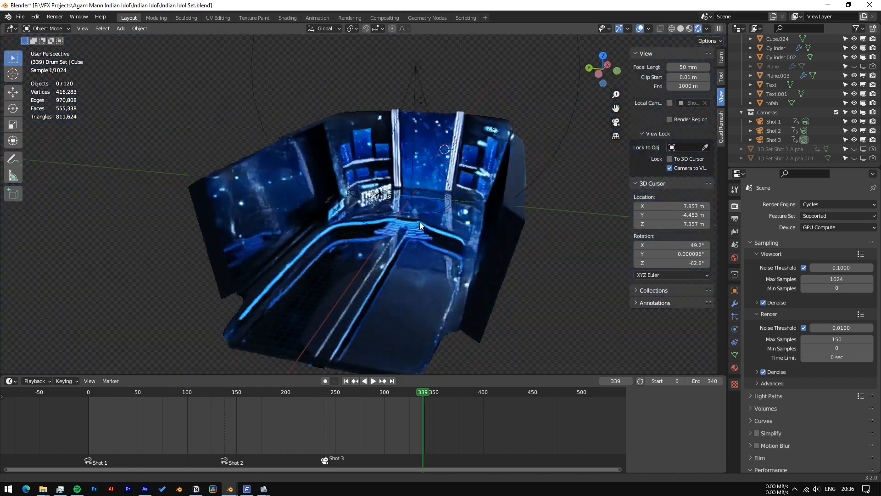
{"action": "left_click", "coordinate": [690, 29]}
{"action": "left_click", "coordinate": [698, 29]}
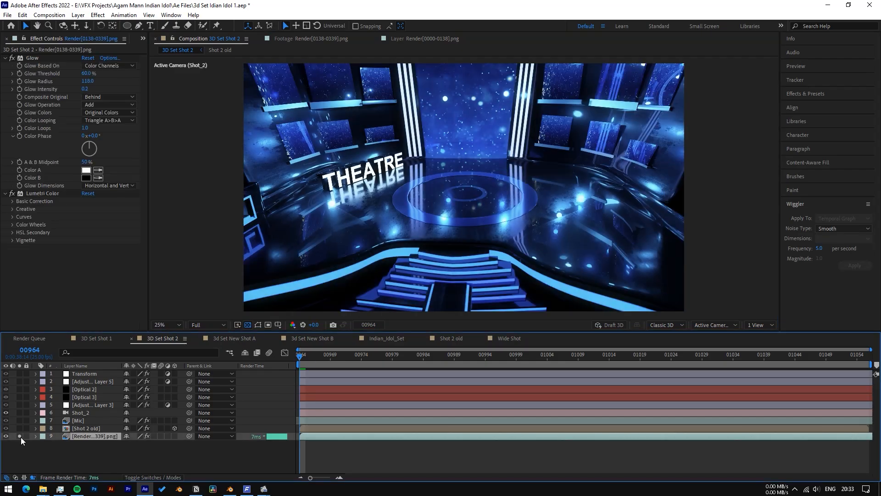
- Solo the Shot 2 old singer layer and adjust its Reflection effect around the feet
{"action": "left_click", "coordinate": [21, 428]}
{"action": "left_click", "coordinate": [209, 325]}
{"action": "left_click", "coordinate": [208, 363]}
{"action": "left_click", "coordinate": [40, 191]}
{"action": "scroll", "coordinate": [334, 276], "scroll_direction": "up", "scroll_amount": 3}
{"action": "middle_click_drag", "start_coordinate": [334, 292], "coordinate": [288, 159]}
{"action": "scroll", "coordinate": [69, 183], "scroll_direction": "down", "scroll_amount": 4}
{"action": "middle_click_drag", "start_coordinate": [254, 299], "coordinate": [266, 327]}
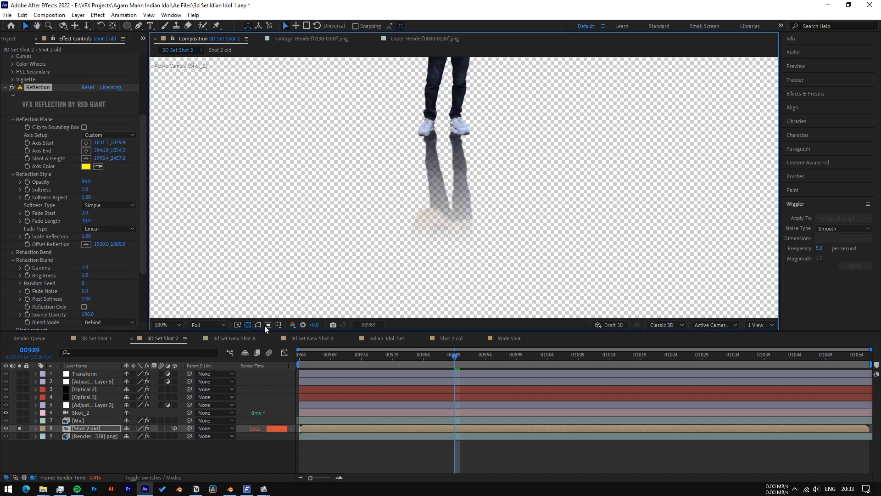
{"action": "scroll", "coordinate": [593, 144], "scroll_direction": "down", "scroll_amount": 2}
{"action": "middle_click_drag", "start_coordinate": [594, 145], "coordinate": [537, 191]}
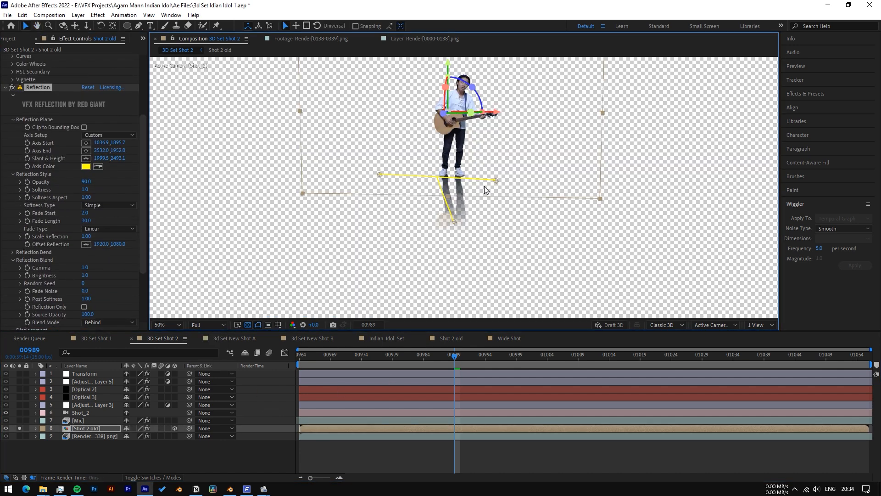
- Un-solo to show all layers, select the Mic layer and deselect the lens flares
{"action": "left_click", "coordinate": [78, 420]}
{"action": "left_click", "coordinate": [20, 428]}
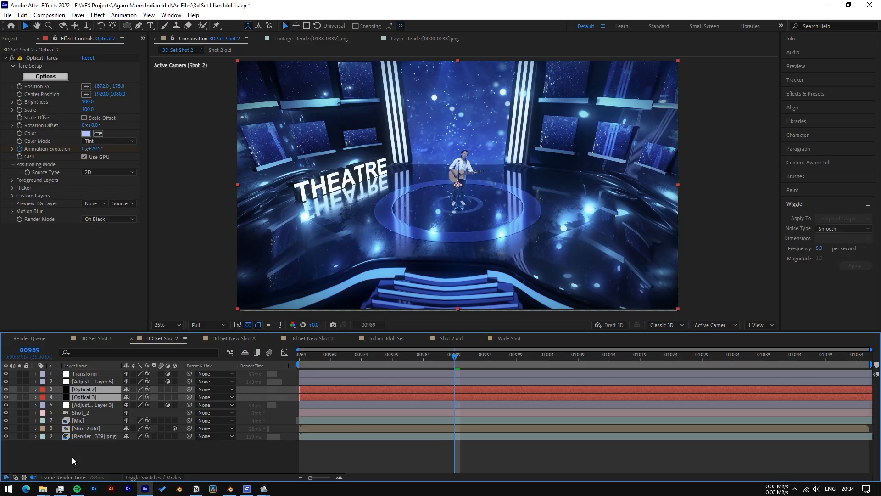
{"action": "left_click", "coordinate": [72, 461]}
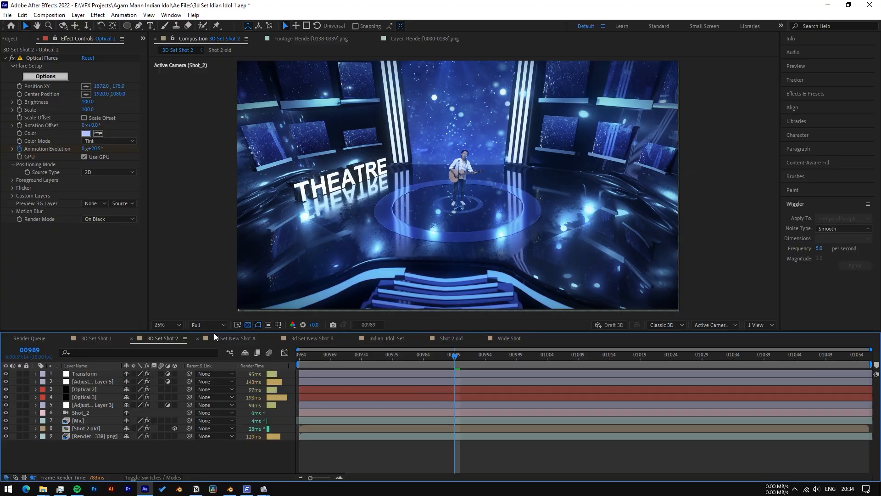
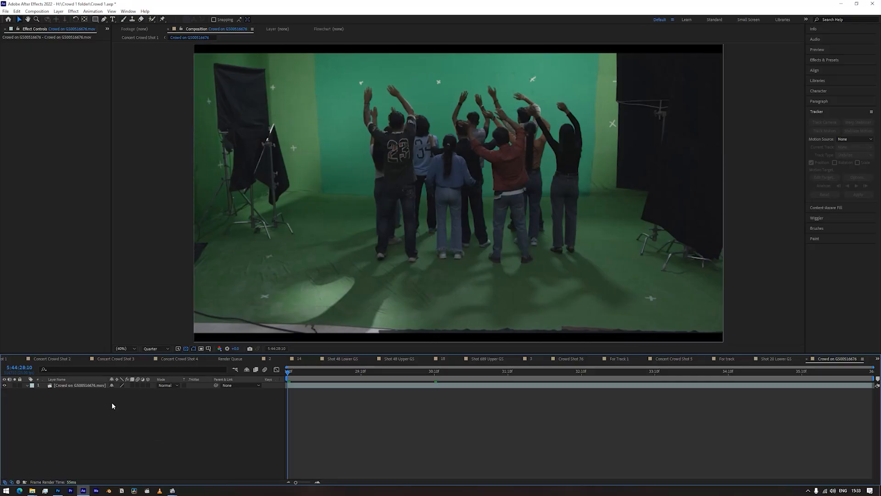
- Apply Keylight to the crowd layer, sample the green backdrop, and set Clip White to 62 in Screen Matte view
{"action": "left_click", "coordinate": [94, 385]}
{"action": "key", "text": "ctrl+space"}
{"action": "type", "text": "keylight"}
{"action": "key", "text": "Return"}
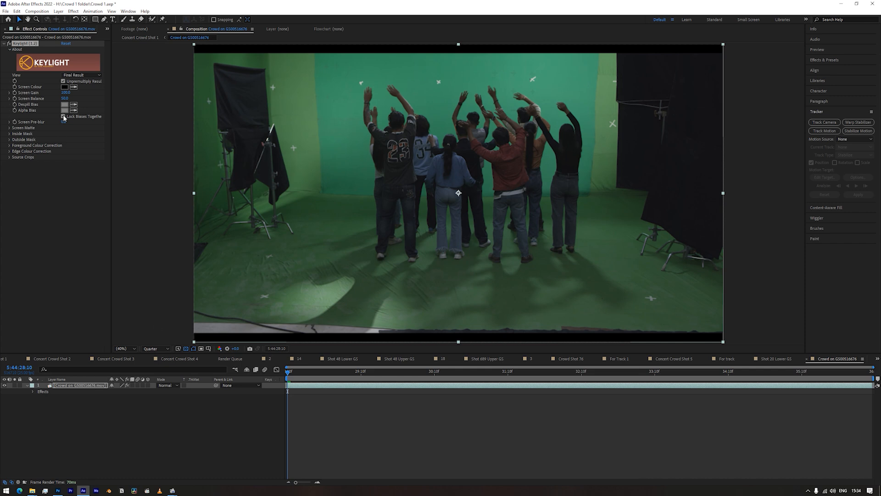
{"action": "left_click", "coordinate": [367, 203]}
{"action": "left_click", "coordinate": [102, 75]}
{"action": "left_click", "coordinate": [70, 117]}
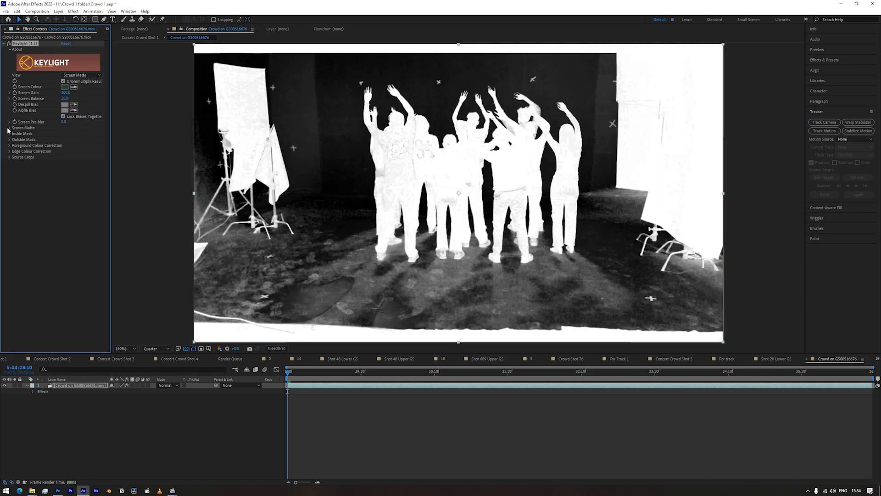
{"action": "mouse_move", "coordinate": [67, 139]}
{"action": "left_mouse_down"}
{"action": "mouse_move", "coordinate": [57, 141]}
{"action": "mouse_move", "coordinate": [83, 132]}
{"action": "mouse_move", "coordinate": [65, 140]}
{"action": "left_mouse_up"}
- Set the preview to full resolution and the Keylight Screen Shrink/Grow to -1
{"action": "left_click", "coordinate": [154, 349]}
{"action": "left_click", "coordinate": [152, 313]}
{"action": "left_click", "coordinate": [64, 151]}
{"action": "type", "text": "-1"}
{"action": "key", "text": "Return"}
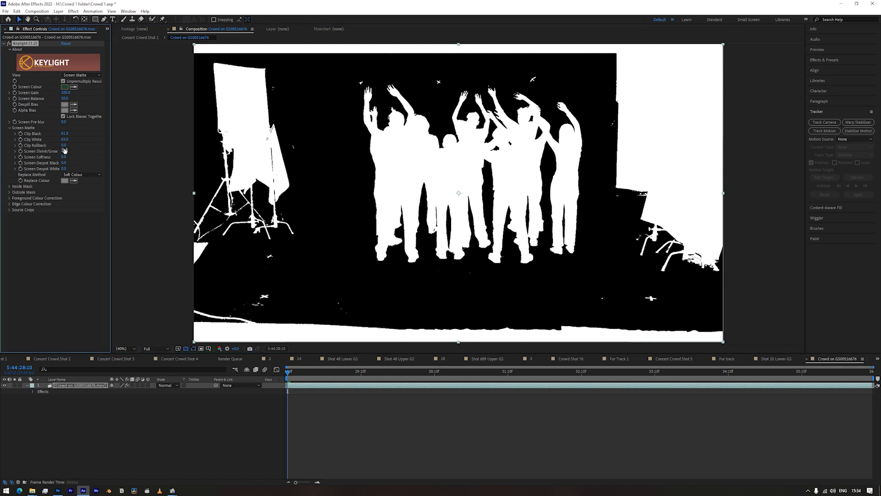
- Duplicate the crowd layer, strip Keylight from the copy, and use the keyed layer as its Luma matte
{"action": "left_click", "coordinate": [82, 385]}
{"action": "key", "text": "ctrl+d"}
{"action": "left_click", "coordinate": [33, 44]}
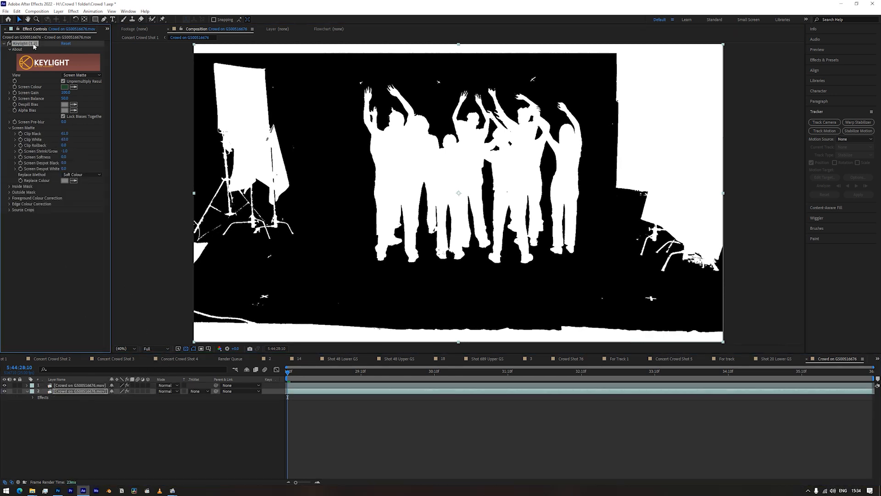
{"action": "key", "text": "Delete"}
{"action": "left_click", "coordinate": [200, 391]}
{"action": "left_click", "coordinate": [215, 423]}
- Add Advanced Spill Suppressor to layer 2 with the Ultra suppression method
{"action": "key", "text": "ctrl+space"}
{"action": "type", "text": "adv"}
{"action": "key", "text": "Down"}
{"action": "key", "text": "Return"}
{"action": "left_click", "coordinate": [81, 49]}
{"action": "left_click", "coordinate": [73, 64]}
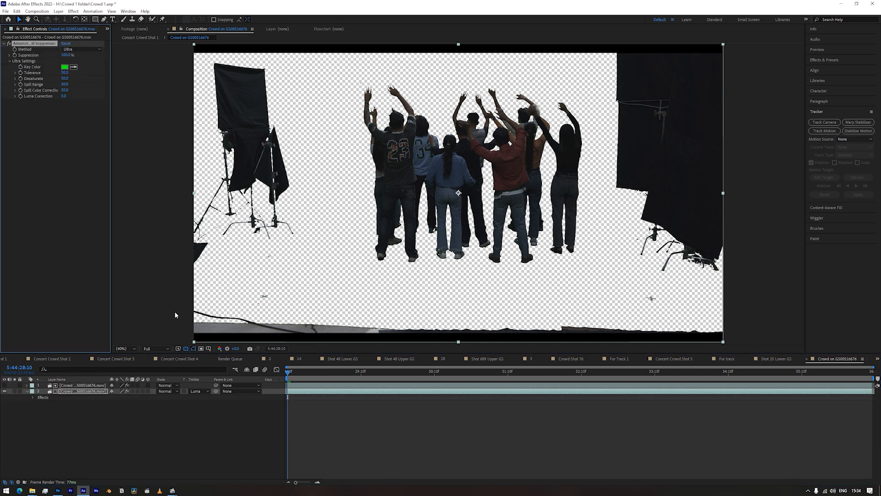
- Draw a closed Pen mask around the crowd to crop away the studio lights
{"action": "left_click", "coordinate": [82, 391]}
{"action": "left_click", "coordinate": [104, 19]}
{"action": "left_click_drag", "start_coordinate": [354, 63], "coordinate": [326, 70]}
{"action": "left_click_drag", "start_coordinate": [312, 107], "coordinate": [312, 132]}
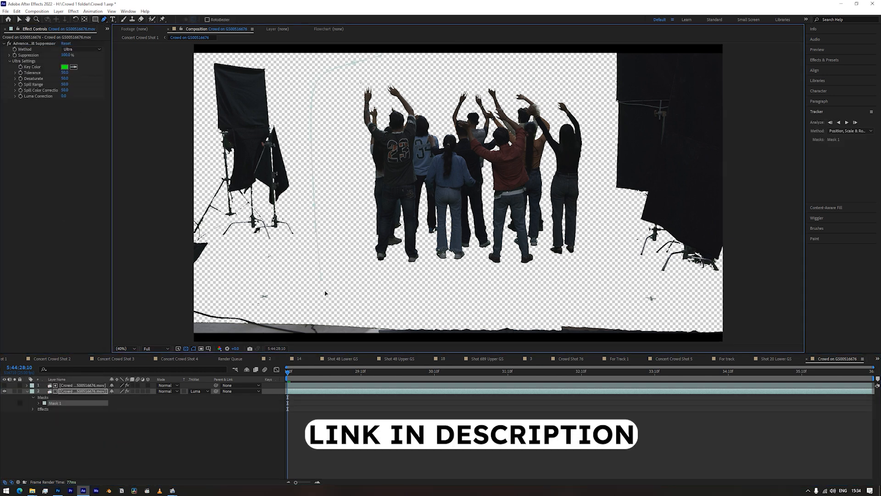
{"action": "left_click", "coordinate": [378, 65]}
{"action": "left_click", "coordinate": [680, 417]}
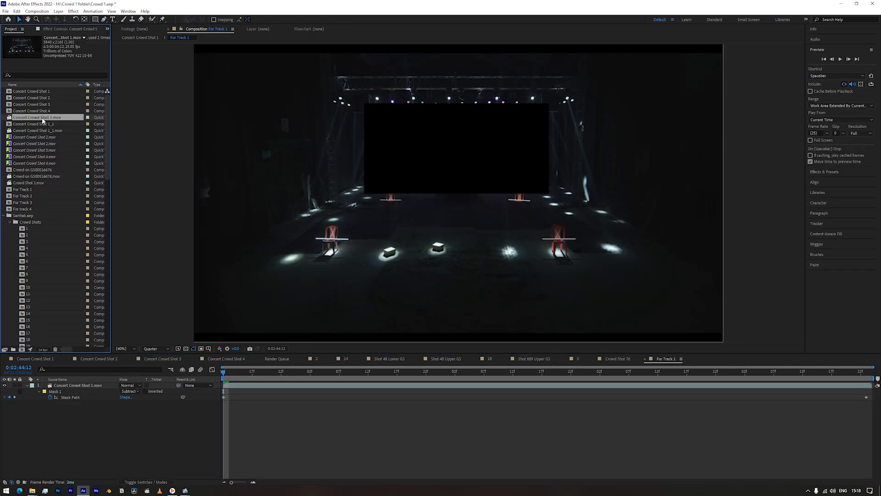
- Create a composition from the concert hall footage and raise Lumetri Color Shadows to 109
{"action": "left_click_drag", "start_coordinate": [44, 120], "coordinate": [57, 139]}
{"action": "left_click_drag", "start_coordinate": [21, 352], "coordinate": [21, 350]}
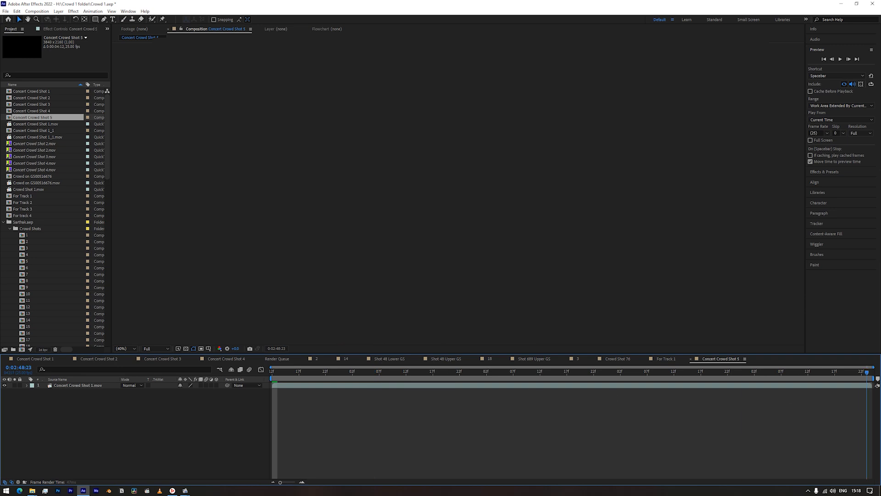
{"action": "left_click_drag", "start_coordinate": [305, 370], "coordinate": [227, 373]}
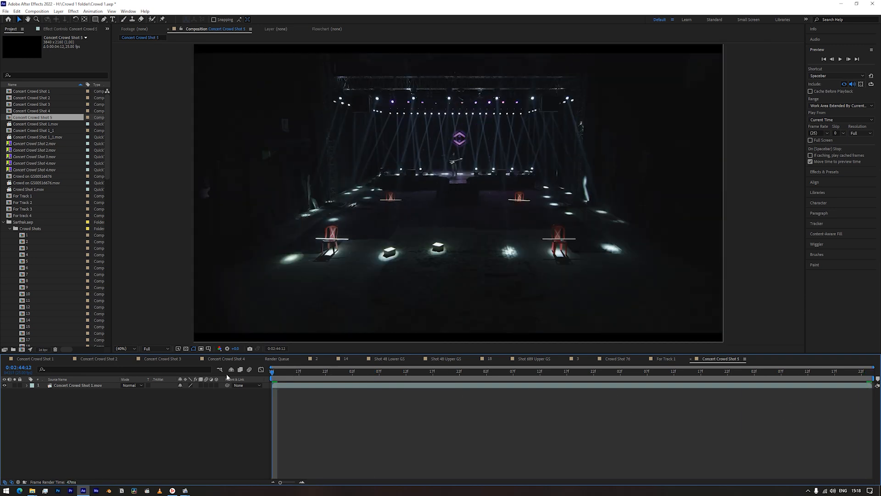
{"action": "key", "text": "ctrl+space"}
{"action": "type", "text": "lum"}
{"action": "key", "text": "Return"}
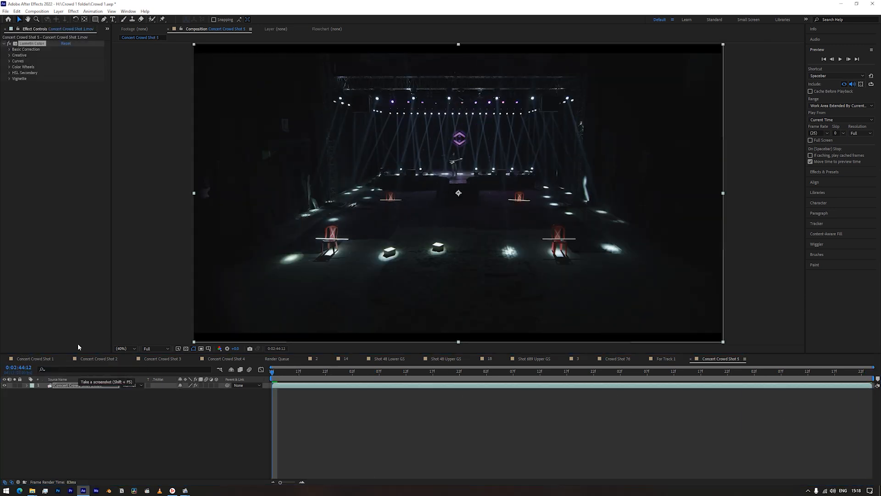
{"action": "left_click_drag", "start_coordinate": [65, 113], "coordinate": [345, 143]}
- Draw a rectangular mask over the stage screen and set it to Subtract
{"action": "left_click", "coordinate": [96, 19]}
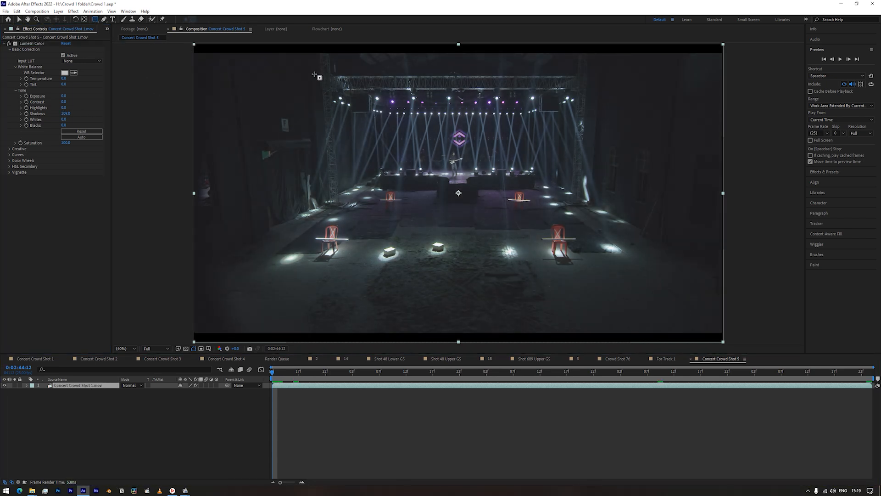
{"action": "left_click_drag", "start_coordinate": [314, 79], "coordinate": [596, 217]}
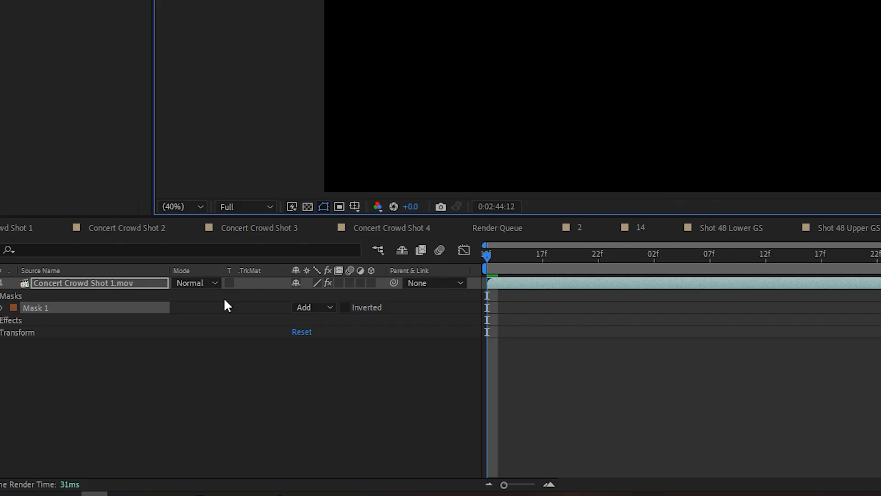
{"action": "left_click", "coordinate": [191, 396]}
{"action": "left_click", "coordinate": [191, 420]}
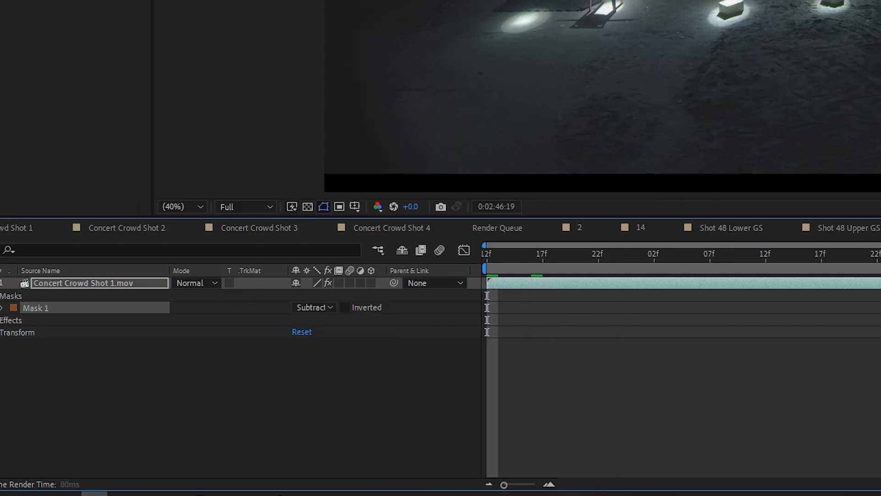
- Pre-compose the masked hall layer as 'For track'
{"action": "key", "text": "ctrl+shift+c"}
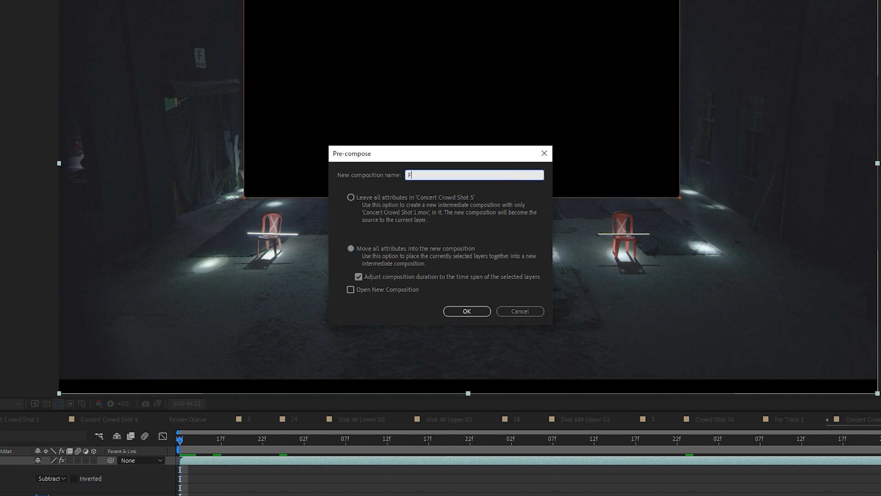
{"action": "type", "text": "For track"}
{"action": "key", "text": "Return"}
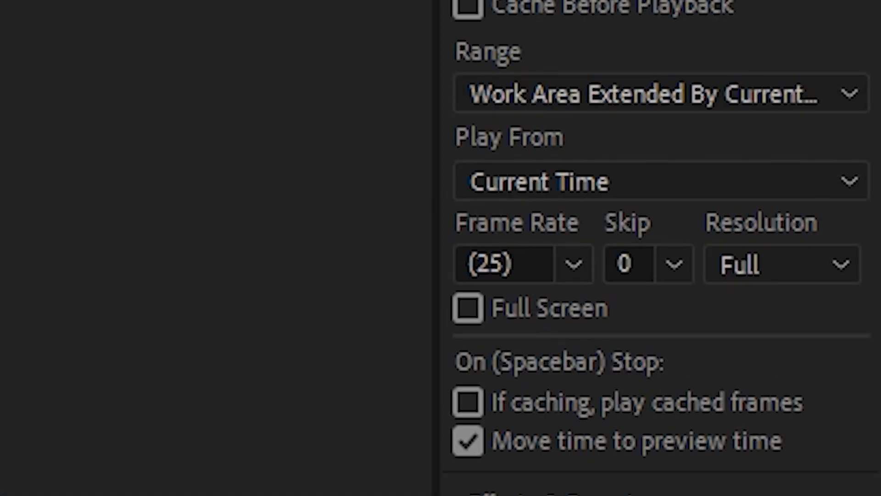
{"action": "left_click", "coordinate": [803, 349]}
- Camera-track the footage using the Mostly Flat Scene solve method
{"action": "left_click", "coordinate": [617, 207]}
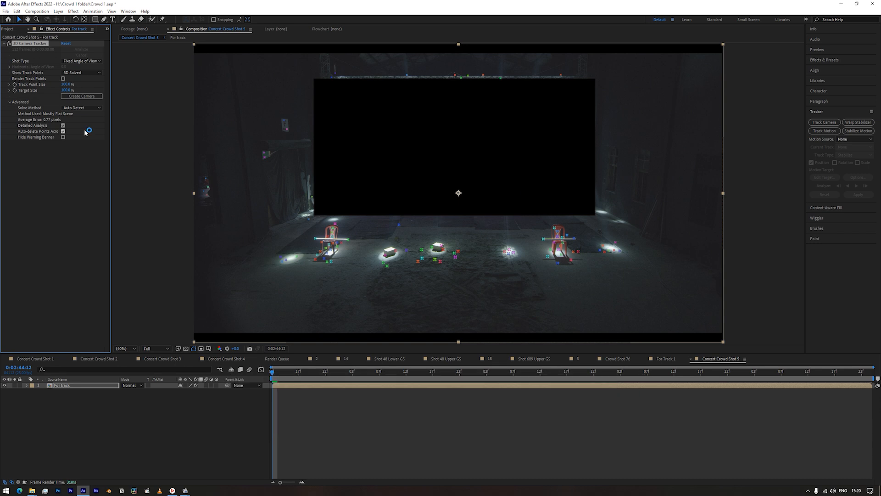
{"action": "left_click", "coordinate": [92, 127]}
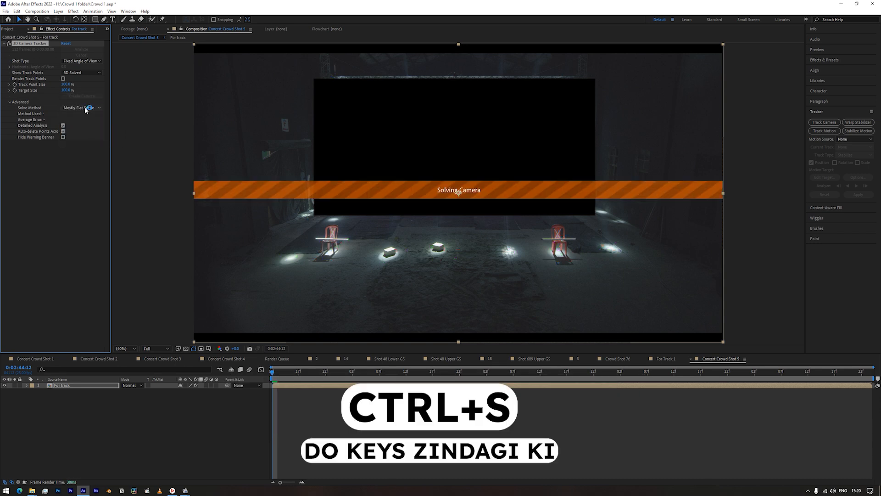
{"action": "left_click", "coordinate": [84, 109]}
{"action": "left_click", "coordinate": [88, 140]}
{"action": "left_click", "coordinate": [89, 108]}
{"action": "left_click", "coordinate": [90, 132]}
- Set the ground plane and origin from floor track points, then create a solid and camera
{"action": "mouse_move", "coordinate": [395, 223]}
{"action": "left_mouse_down"}
{"action": "mouse_move", "coordinate": [333, 221]}
{"action": "mouse_move", "coordinate": [640, 246]}
{"action": "mouse_move", "coordinate": [418, 223]}
{"action": "left_mouse_up"}
{"action": "right_click", "coordinate": [455, 251]}
{"action": "left_click", "coordinate": [506, 305]}
{"action": "right_click", "coordinate": [452, 246]}
{"action": "left_click", "coordinate": [463, 254]}
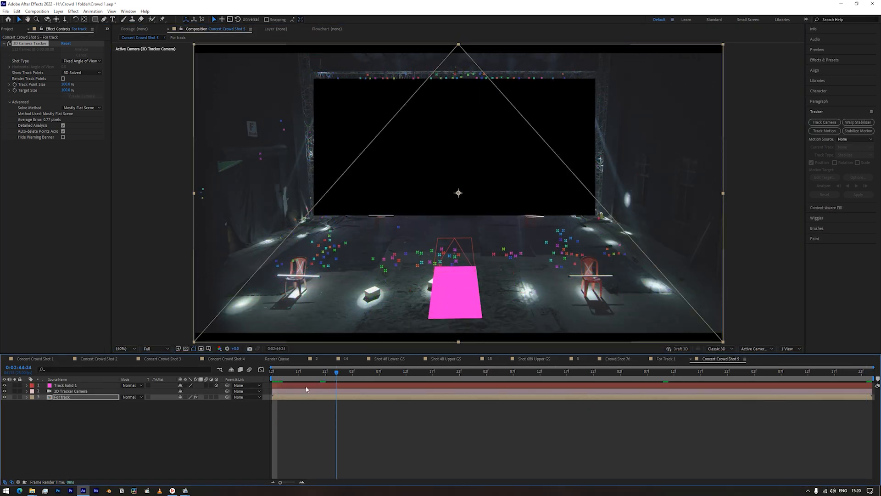
{"action": "left_click", "coordinate": [306, 388]}
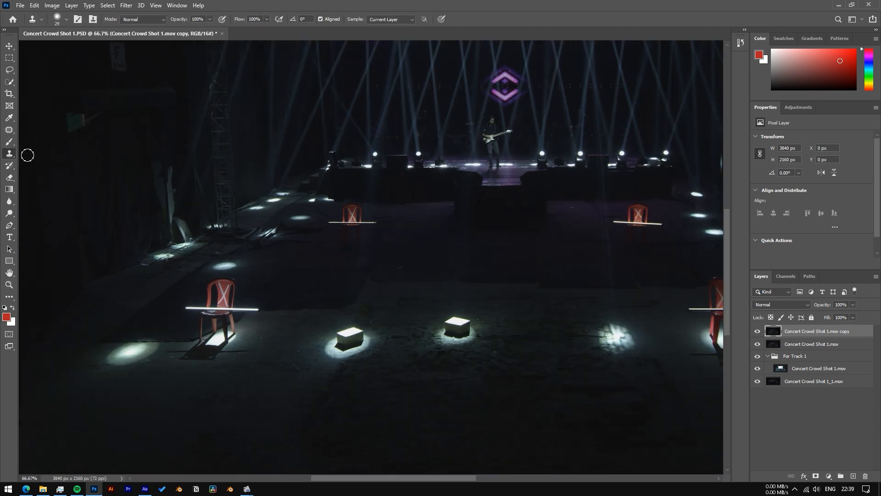
- Dismiss the warning and content-aware fill away the middle lit floor box
{"action": "left_click", "coordinate": [330, 337]}
{"action": "left_click", "coordinate": [441, 192]}
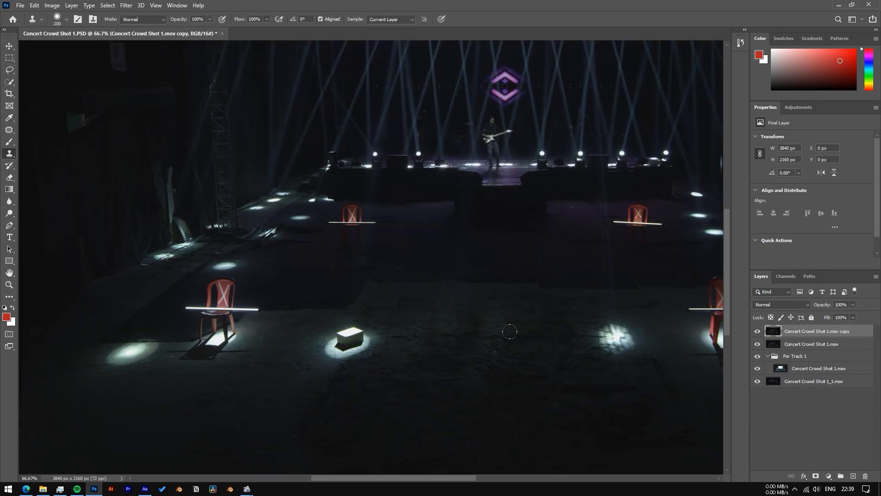
{"action": "left_click_drag", "start_coordinate": [332, 320], "coordinate": [334, 321]}
{"action": "key", "text": "shift+BackSpace"}
{"action": "key", "text": "Return"}
{"action": "key", "text": "ctrl+d"}
- Content-aware fill away the left red chair and deselect
{"action": "left_click_drag", "start_coordinate": [209, 279], "coordinate": [207, 281]}
{"action": "key", "text": "shift+BackSpace"}
{"action": "key", "text": "Return"}
{"action": "key", "text": "ctrl+d"}
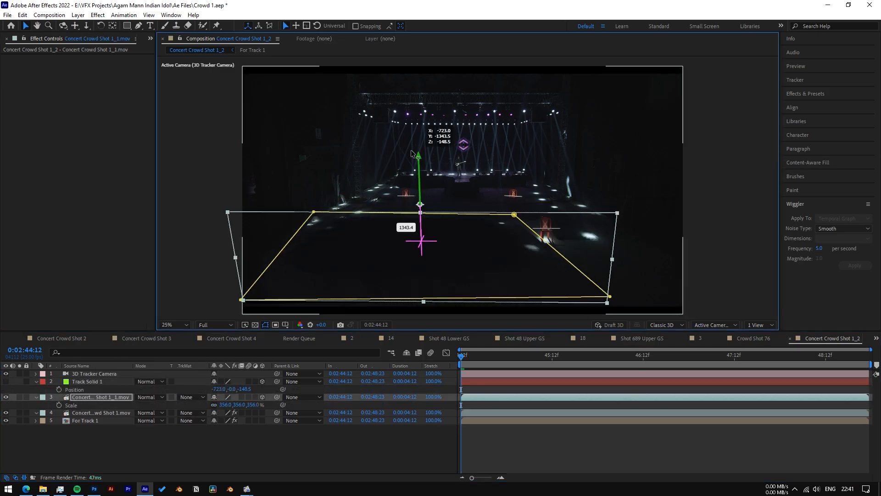
- Check the crowd layer's rotation, go to 0:02:47:06, and add a mask point
{"action": "left_click_drag", "start_coordinate": [412, 151], "coordinate": [412, 140]}
{"action": "key", "text": "r"}
{"action": "left_click_drag", "start_coordinate": [222, 420], "coordinate": [238, 417]}
{"action": "left_click", "coordinate": [255, 324]}
{"action": "left_click", "coordinate": [716, 324]}
{"action": "left_click_drag", "start_coordinate": [423, 263], "coordinate": [464, 257]}
{"action": "left_click", "coordinate": [716, 324]}
{"action": "left_click_drag", "start_coordinate": [512, 356], "coordinate": [770, 360]}
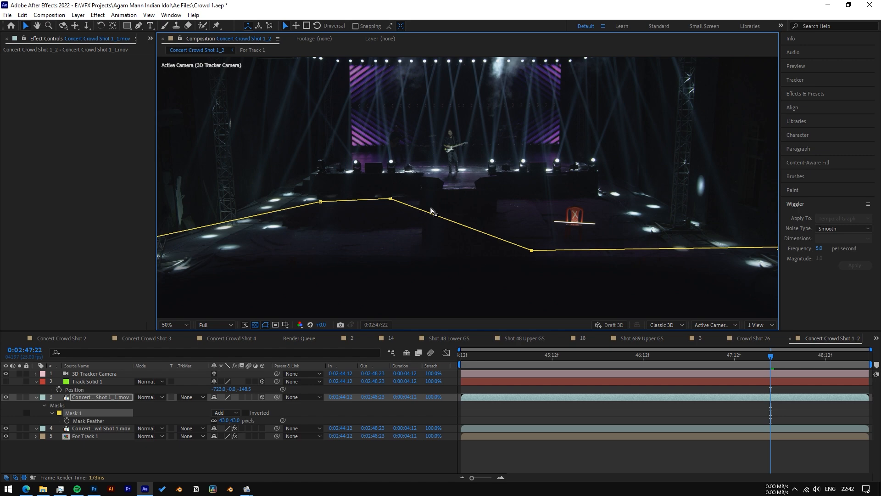
{"action": "left_click", "coordinate": [672, 216]}
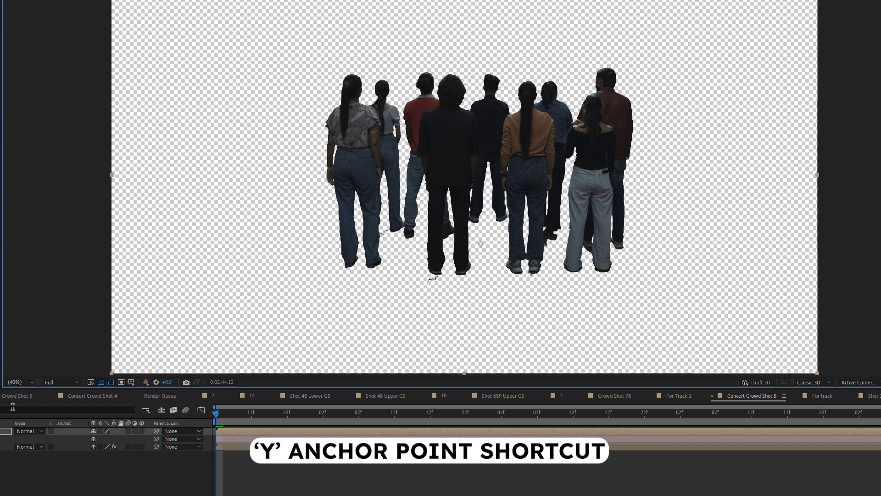
- Make the top crowd layer 3D and scale it to 175%
{"action": "left_click", "coordinate": [142, 431]}
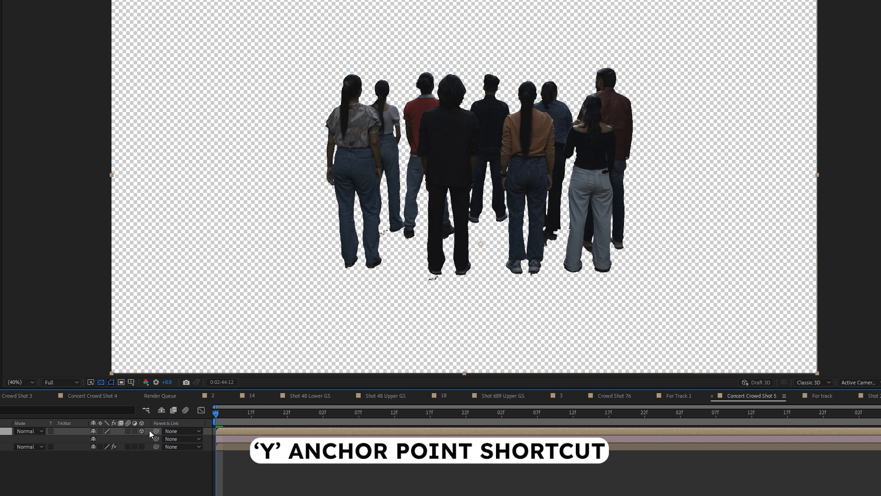
{"action": "scroll", "coordinate": [487, 307], "scroll_direction": "up", "scroll_amount": 3}
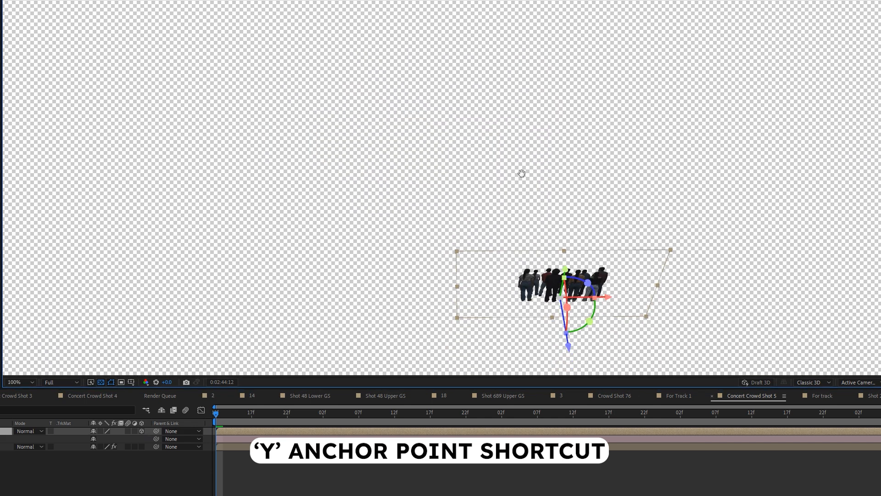
{"action": "scroll", "coordinate": [464, 194], "scroll_direction": "down", "scroll_amount": 4}
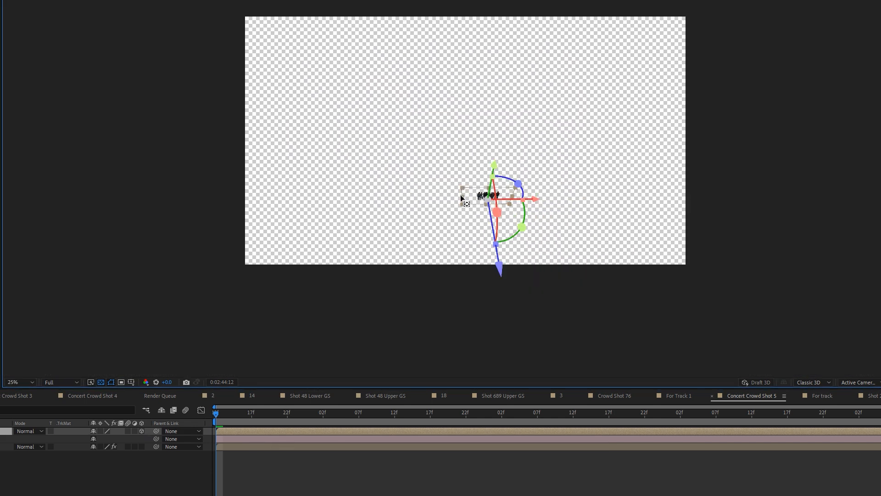
{"action": "scroll", "coordinate": [461, 197], "scroll_direction": "up", "scroll_amount": 2}
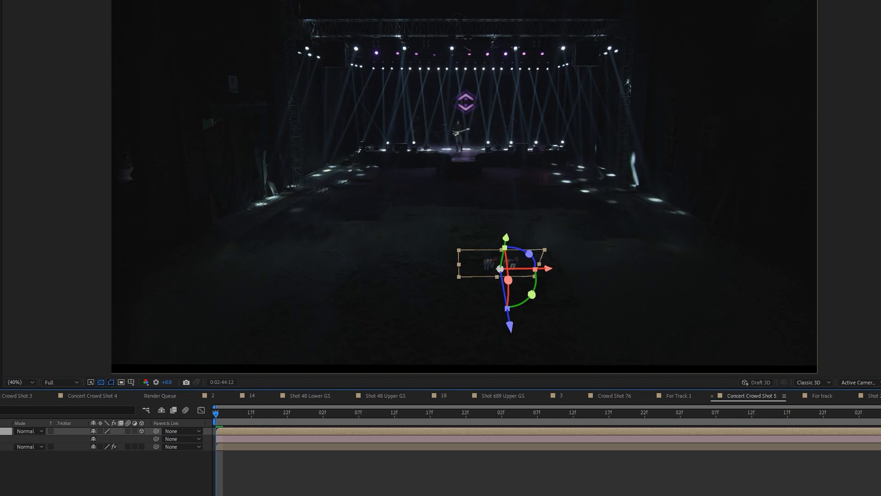
{"action": "key", "text": "s"}
{"action": "left_click_drag", "start_coordinate": [140, 439], "coordinate": [142, 439]}
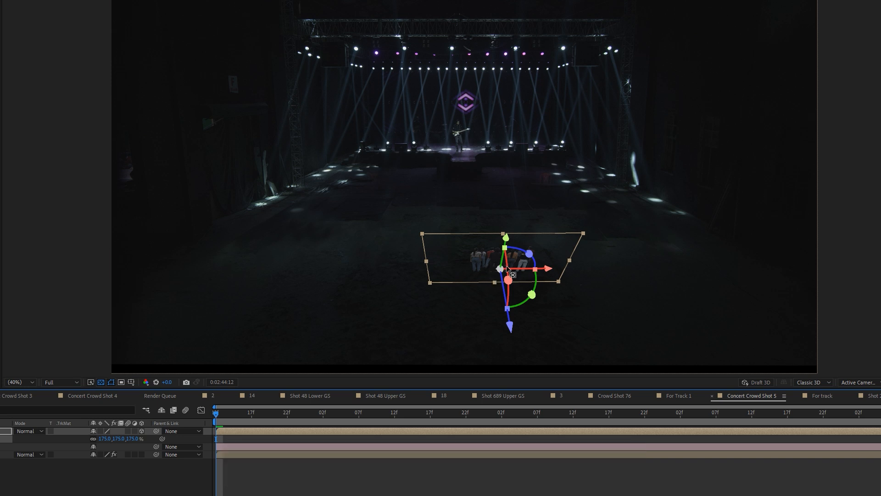
- Lay the crowd along the floor near the stage at 263%, and parent added crowd comp 3 to it
{"action": "left_click_drag", "start_coordinate": [508, 280], "coordinate": [505, 241]}
{"action": "left_click_drag", "start_coordinate": [512, 305], "coordinate": [409, 185]}
{"action": "left_click_drag", "start_coordinate": [103, 439], "coordinate": [145, 436]}
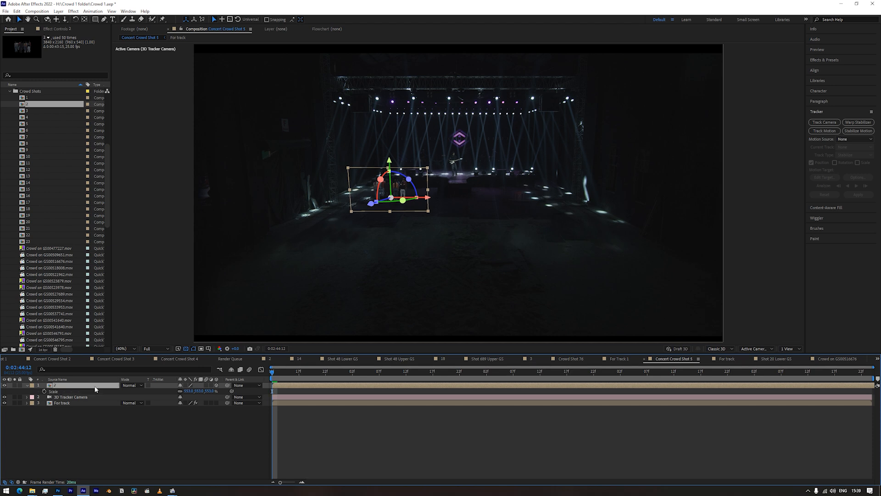
{"action": "left_click_drag", "start_coordinate": [28, 112], "coordinate": [86, 384]}
{"action": "left_click_drag", "start_coordinate": [228, 385], "coordinate": [83, 391], "text": "shift"}
- Set layer 1's parent to None and enlarge it from 553% to 603%
{"action": "left_click", "coordinate": [213, 392]}
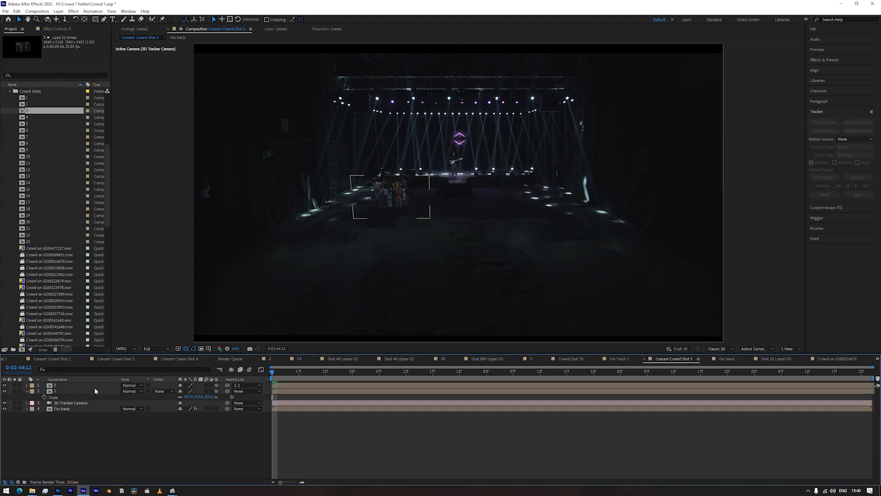
{"action": "left_click", "coordinate": [243, 385]}
{"action": "left_click", "coordinate": [240, 389]}
{"action": "key", "text": "s"}
{"action": "left_click_drag", "start_coordinate": [189, 390], "coordinate": [211, 390]}
- Duplicate the crowd, move the copy deeper and left, duplicate again, and add crowd comp 5
{"action": "key", "text": "ctrl+d"}
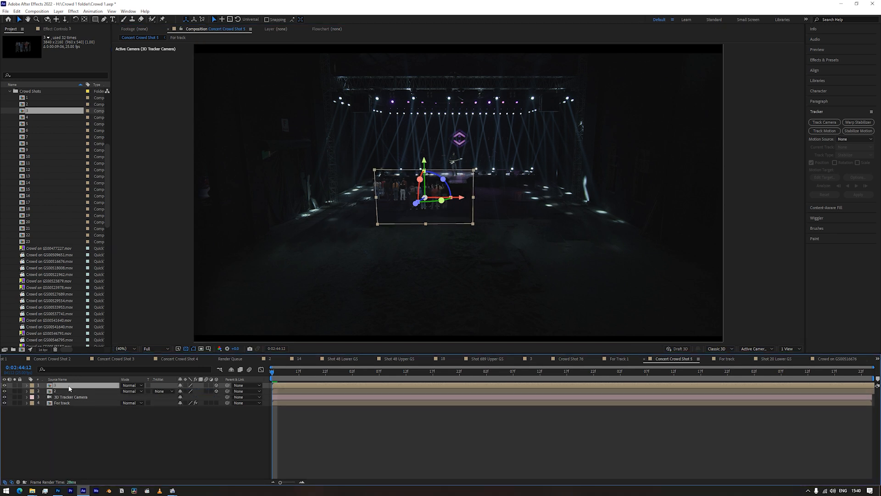
{"action": "left_click_drag", "start_coordinate": [416, 203], "coordinate": [398, 227]}
{"action": "left_click_drag", "start_coordinate": [450, 205], "coordinate": [558, 205]}
{"action": "left_click", "coordinate": [91, 385]}
{"action": "key", "text": "ctrl+d"}
{"action": "key", "text": "ctrl+d"}
{"action": "key", "text": "ctrl+d"}
{"action": "left_click_drag", "start_coordinate": [50, 123], "coordinate": [98, 392]}
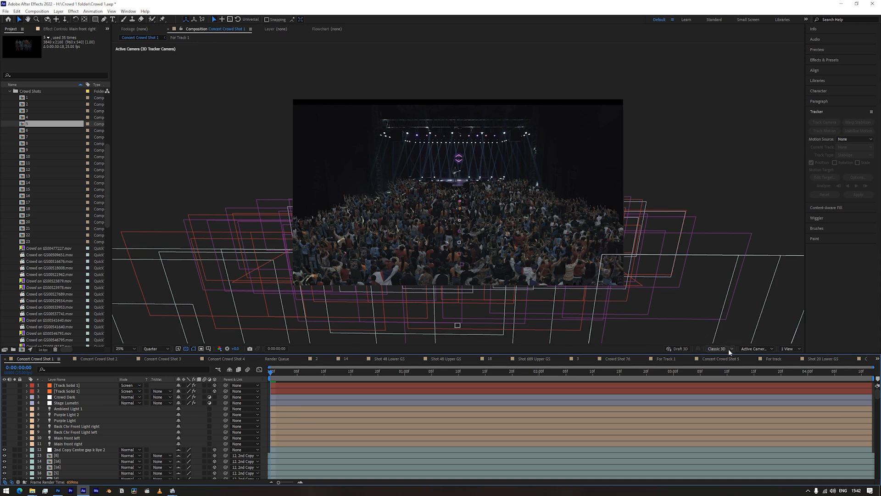
{"action": "left_click", "coordinate": [754, 349]}
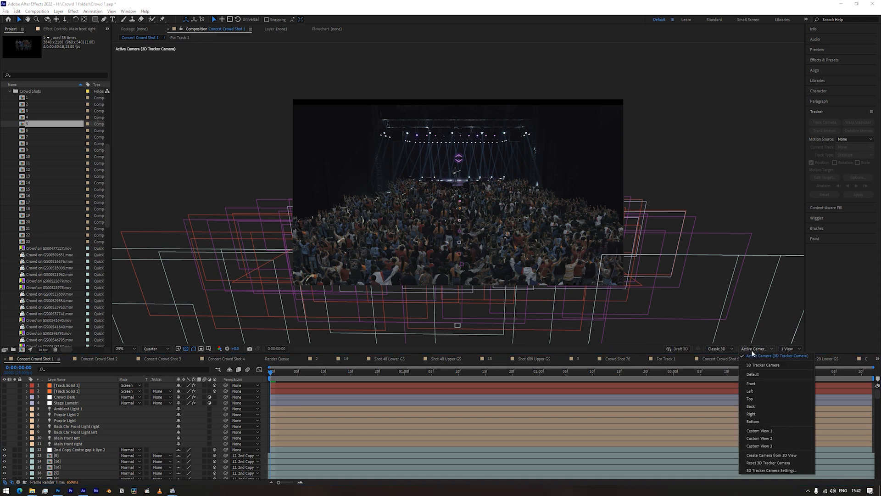
{"action": "left_click", "coordinate": [758, 430]}
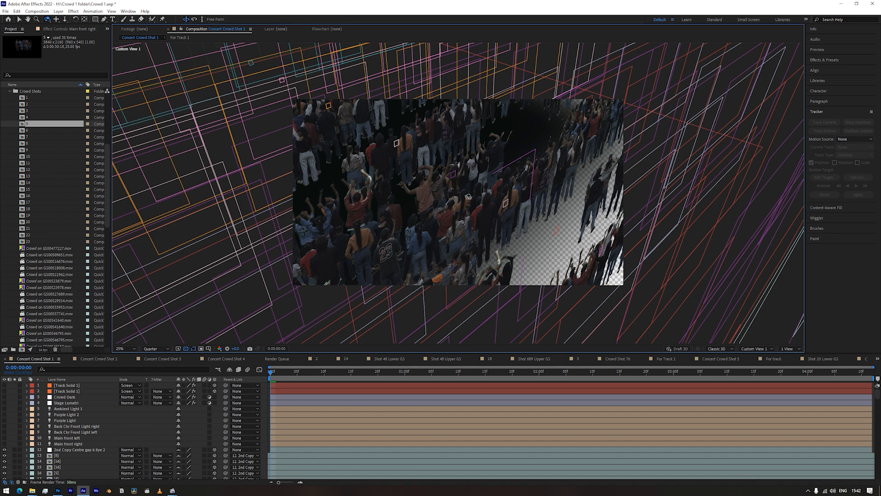
{"action": "left_click_drag", "start_coordinate": [464, 238], "coordinate": [542, 197]}
{"action": "right_click_drag", "start_coordinate": [466, 218], "coordinate": [468, 218]}
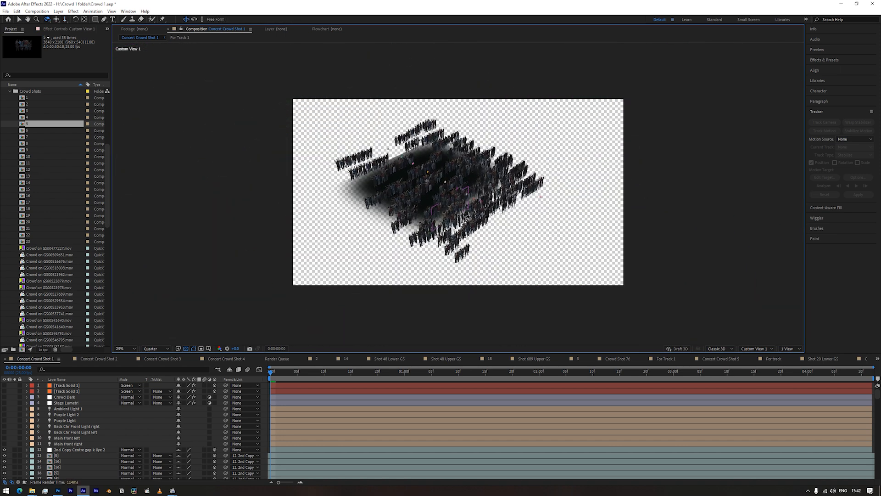
{"action": "left_click_drag", "start_coordinate": [473, 216], "coordinate": [468, 174]}
{"action": "scroll", "coordinate": [59, 439], "scroll_direction": "down", "scroll_amount": 20}
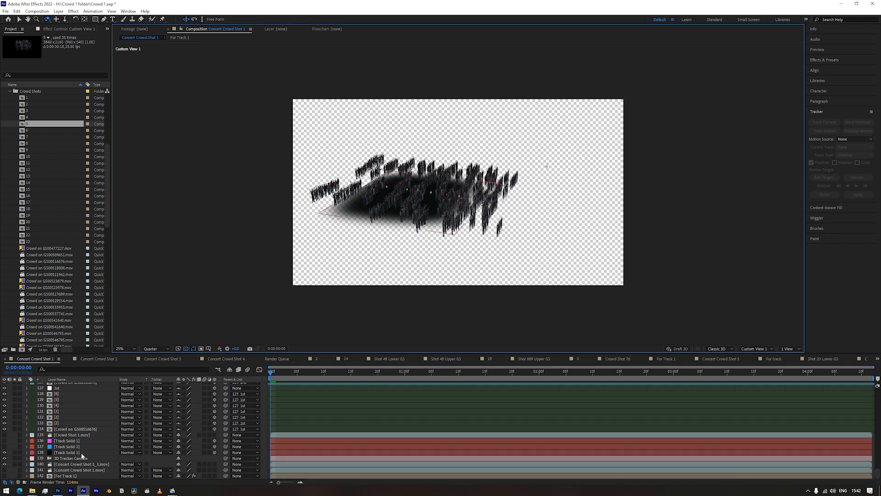
{"action": "left_click", "coordinate": [67, 453]}
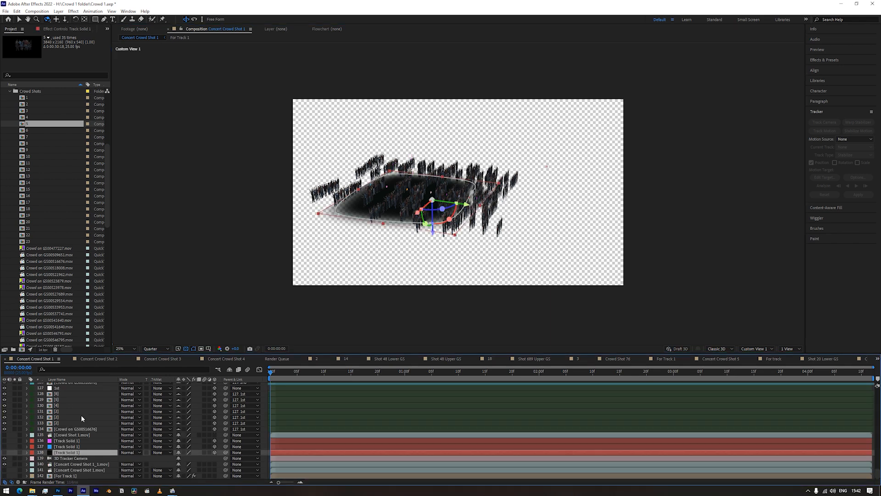
{"action": "left_click_drag", "start_coordinate": [479, 232], "coordinate": [481, 234]}
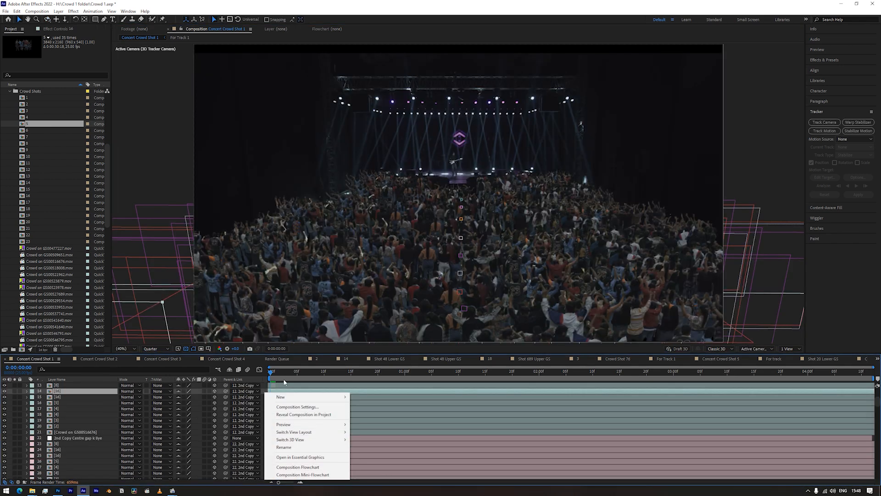
- Create Spot Light 1 and raise its position above the crowd
{"action": "mouse_move", "coordinate": [322, 396]}
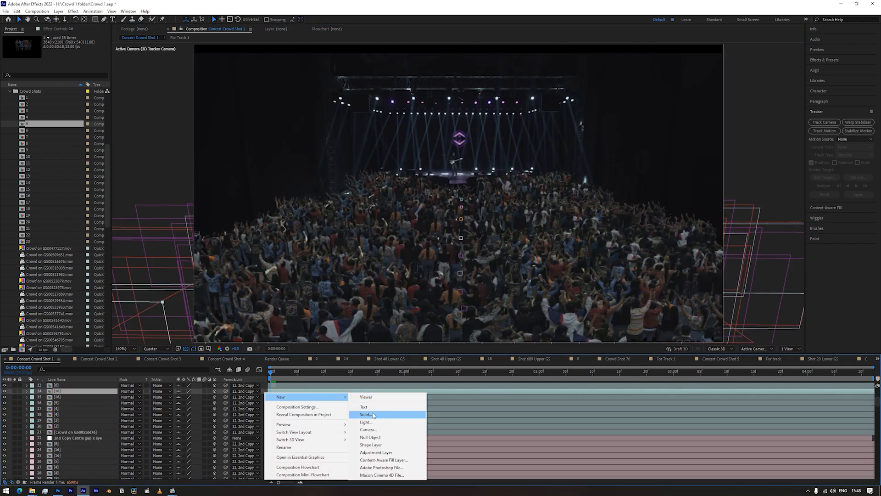
{"action": "left_click", "coordinate": [365, 422]}
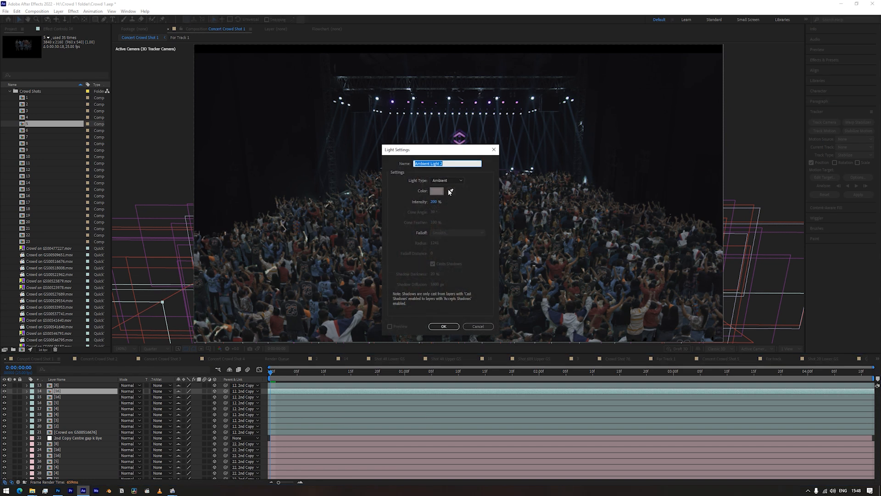
{"action": "left_click", "coordinate": [436, 191]}
{"action": "left_click", "coordinate": [412, 287]}
{"action": "left_click", "coordinate": [450, 329]}
{"action": "key", "text": "p"}
{"action": "left_click_drag", "start_coordinate": [194, 397], "coordinate": [19, 398]}
- Reopen Spot Light 1's settings and adjust two of its values
{"action": "left_click_drag", "start_coordinate": [209, 397], "coordinate": [211, 397], "text": "shift"}
{"action": "double_click", "coordinate": [65, 391]}
{"action": "left_click_drag", "start_coordinate": [409, 147], "coordinate": [172, 190]}
{"action": "left_click_drag", "start_coordinate": [199, 245], "coordinate": [317, 245]}
{"action": "left_click", "coordinate": [209, 368]}
- Orbit Custom View 1 around the crowd and light, hide the ground solid, and show the light's intensity
{"action": "left_click", "coordinate": [755, 348]}
{"action": "left_click", "coordinate": [760, 431]}
{"action": "key", "text": "c"}
{"action": "mouse_move", "coordinate": [397, 279]}
{"action": "left_mouse_down"}
{"action": "mouse_move", "coordinate": [321, 321]}
{"action": "mouse_move", "coordinate": [376, 258]}
{"action": "mouse_move", "coordinate": [404, 275]}
{"action": "left_mouse_up"}
{"action": "scroll", "coordinate": [15, 448], "scroll_direction": "down", "scroll_amount": 20}
{"action": "left_click", "coordinate": [4, 453]}
{"action": "scroll", "coordinate": [71, 423], "scroll_direction": "up", "scroll_amount": 20}
{"action": "key", "text": "t"}
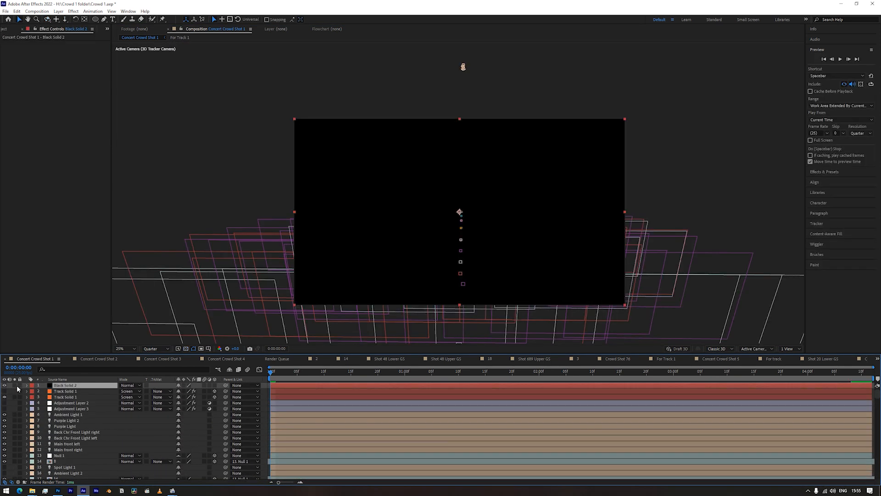
- Apply a cyan Fill and CC Radial Fast Blur to Black Solid 2
{"action": "key", "text": "ctrl+space"}
{"action": "type", "text": "fill"}
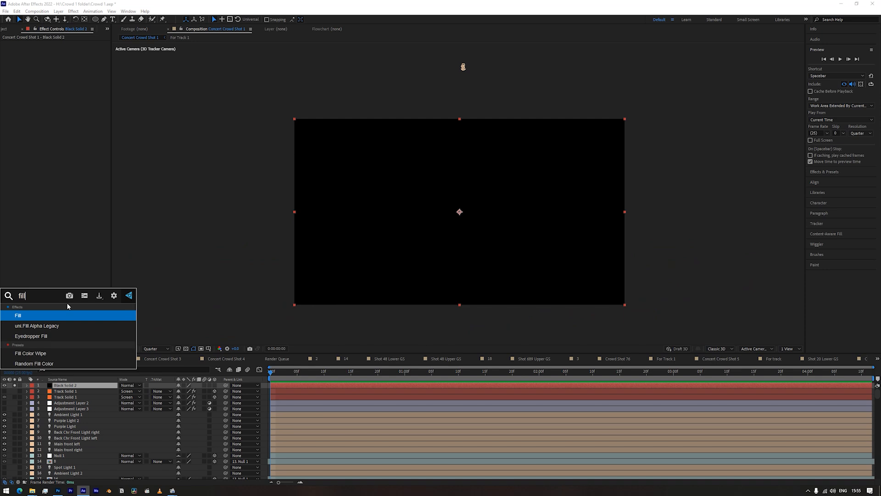
{"action": "type", "text": "cc"}
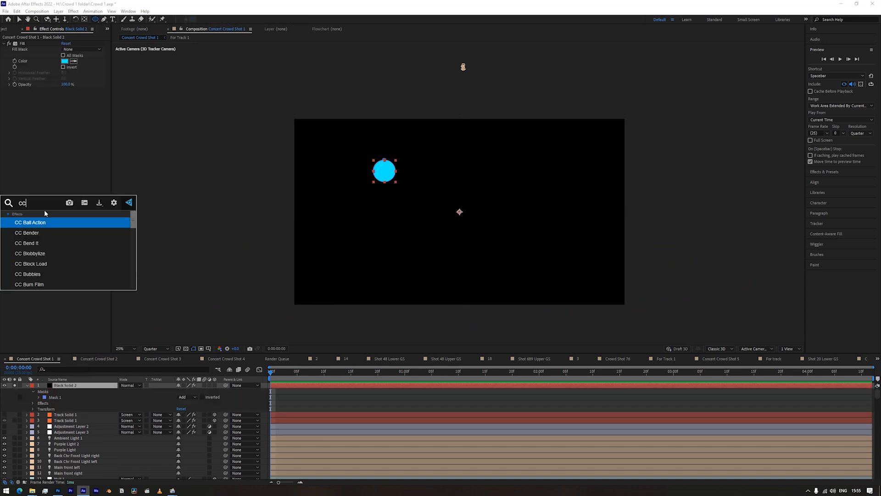
{"action": "type", "text": " ra"}
{"action": "key", "text": "Down"}
{"action": "key", "text": "Return"}
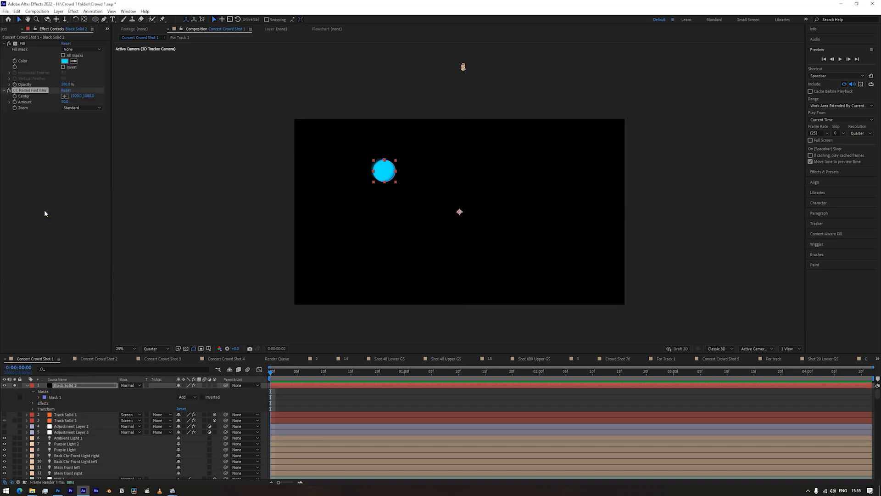
- Move the blur Center toward the cyan circle and raise Amount from 50 to 100
{"action": "left_click_drag", "start_coordinate": [460, 212], "coordinate": [421, 209]}
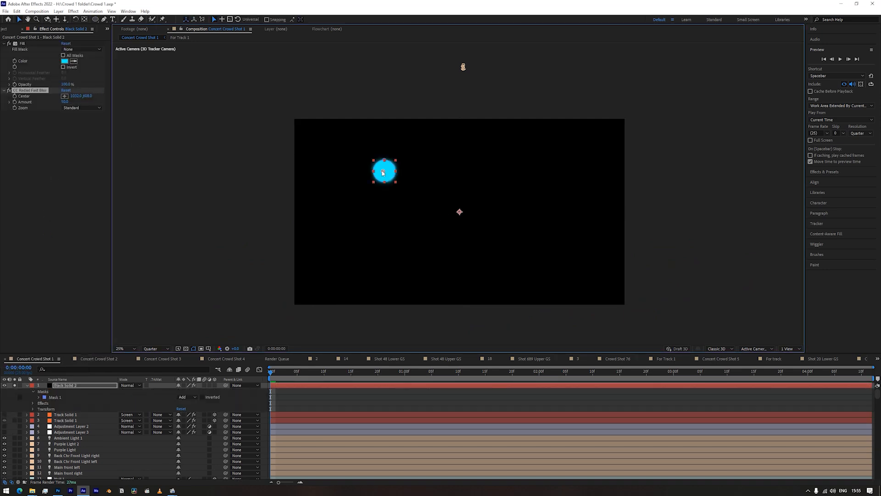
{"action": "left_click_drag", "start_coordinate": [66, 103], "coordinate": [277, 150]}
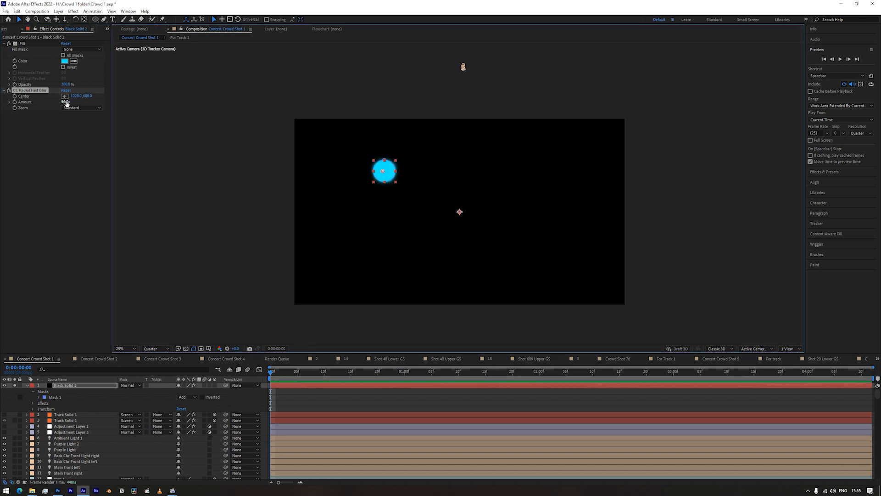
{"action": "left_click_drag", "start_coordinate": [66, 102], "coordinate": [278, 150]}
- Set the CC Radial Fast Blur zoom mode to Brightest after briefly trying Darkest
{"action": "left_click", "coordinate": [386, 173]}
{"action": "left_click", "coordinate": [30, 90]}
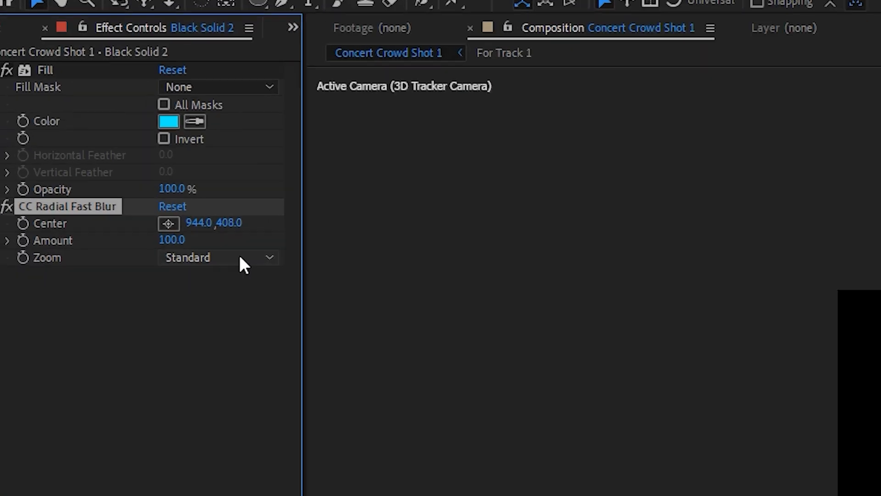
{"action": "left_click", "coordinate": [87, 107]}
{"action": "left_click", "coordinate": [301, 377]}
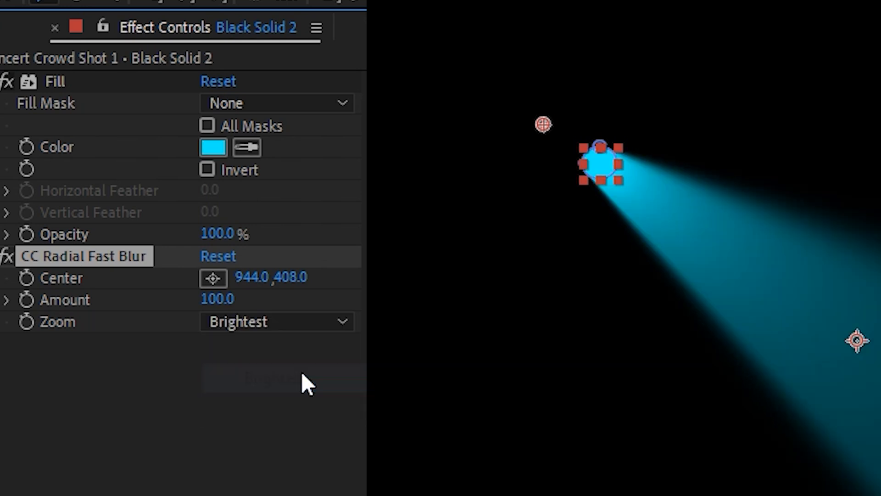
{"action": "left_click", "coordinate": [278, 321]}
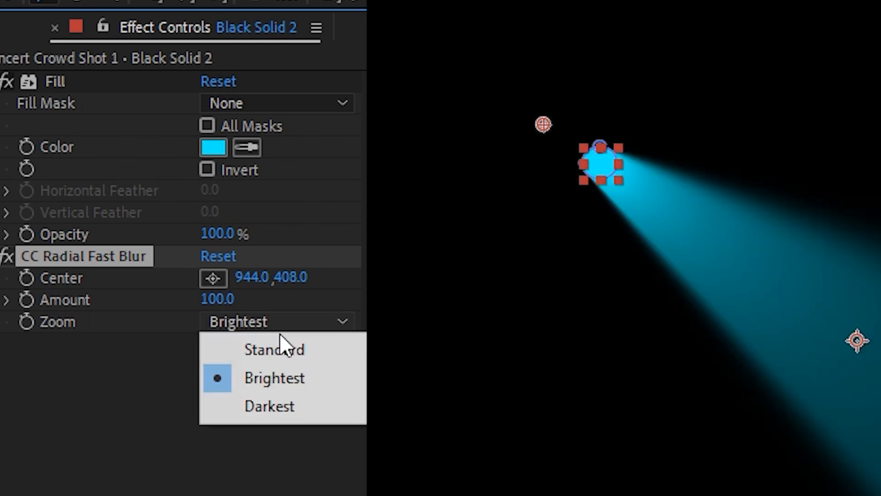
{"action": "left_click", "coordinate": [283, 407]}
{"action": "left_click", "coordinate": [285, 322]}
{"action": "left_click", "coordinate": [290, 374]}
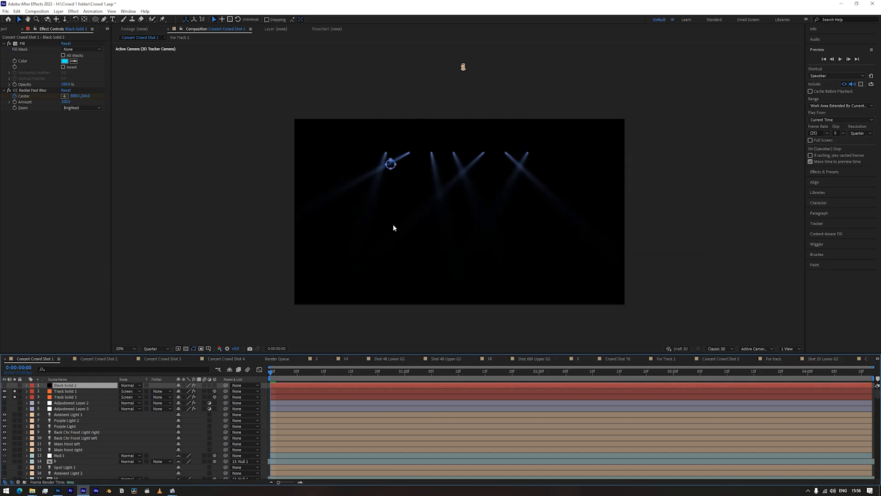
- Select the Track Solid 1 beam layer and preview the beams animating over time
{"action": "scroll", "coordinate": [449, 231], "scroll_direction": "up", "scroll_amount": 2}
{"action": "left_click_drag", "start_coordinate": [449, 231], "coordinate": [458, 234]}
{"action": "left_click", "coordinate": [65, 392]}
{"action": "left_click", "coordinate": [72, 398]}
{"action": "left_click_drag", "start_coordinate": [291, 372], "coordinate": [271, 371]}
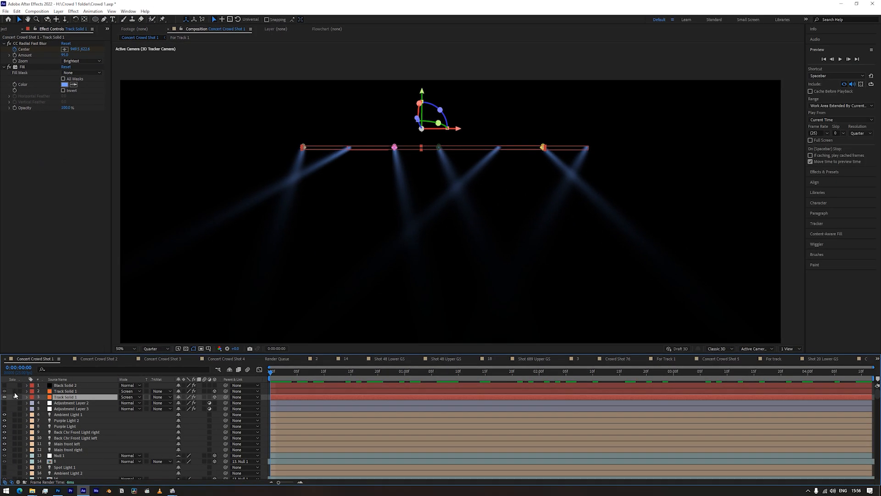
- Unsolo the beams to reveal the concert footage and hide the Black Solid 2 beam layer
{"action": "left_click", "coordinate": [15, 396]}
{"action": "left_click", "coordinate": [30, 387]}
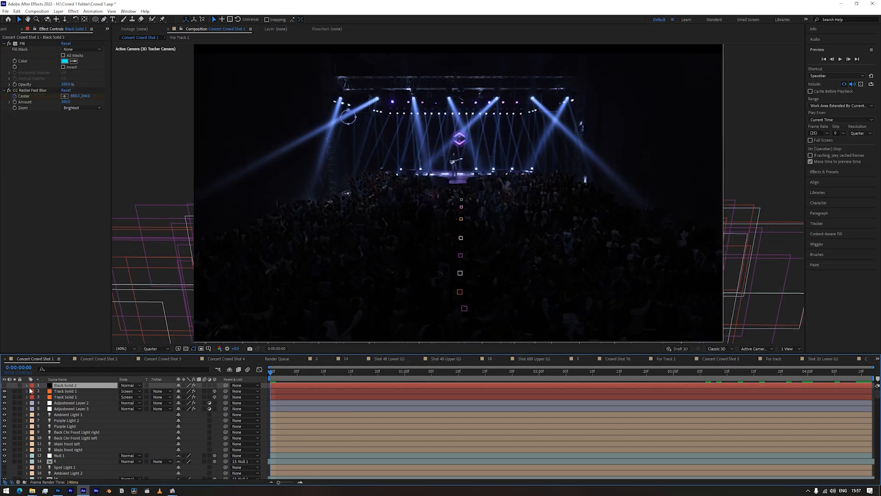
{"action": "left_click", "coordinate": [4, 386]}
{"action": "left_click", "coordinate": [87, 395]}
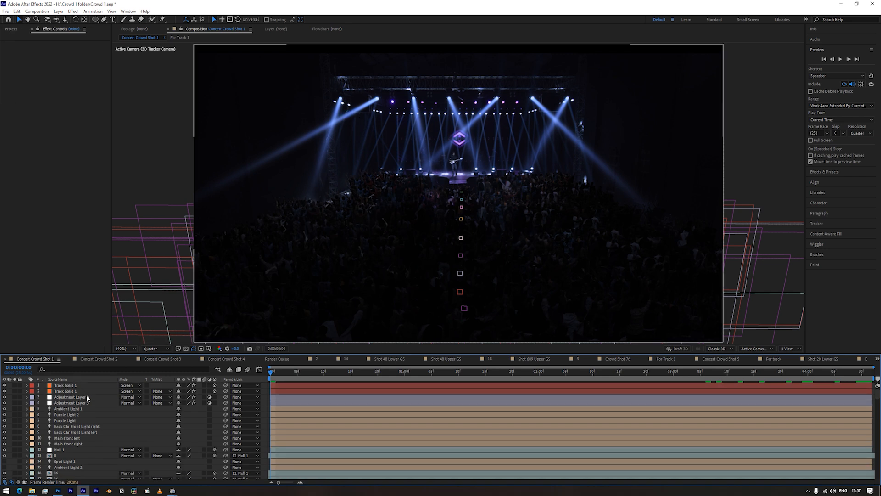